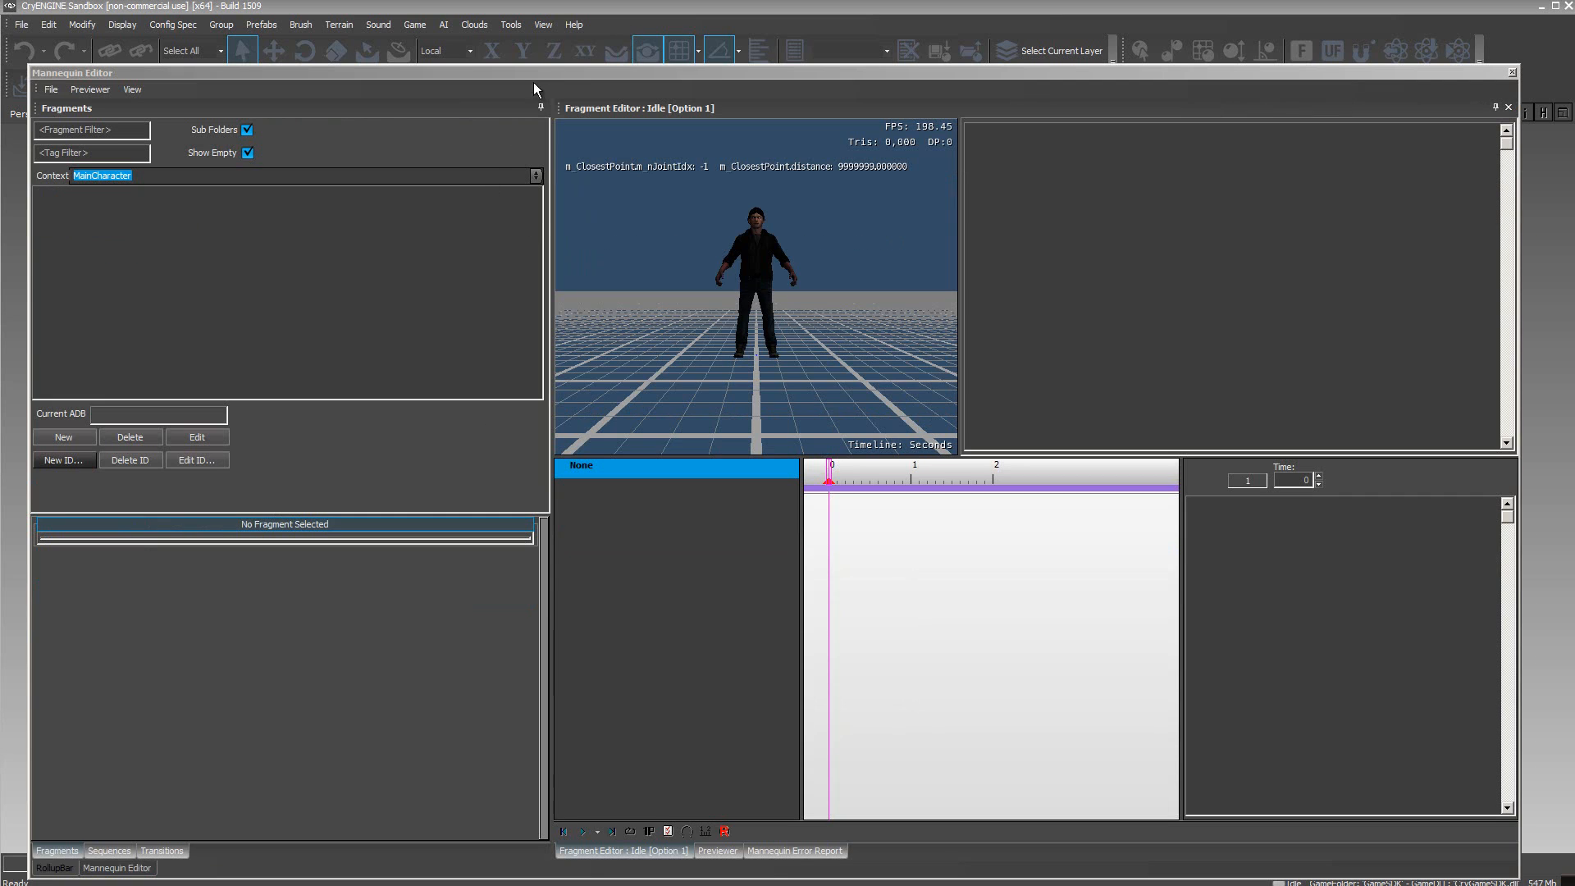
Open the Mannequin Editor view pane
left_click(544, 23)
mouse_move(624, 42)
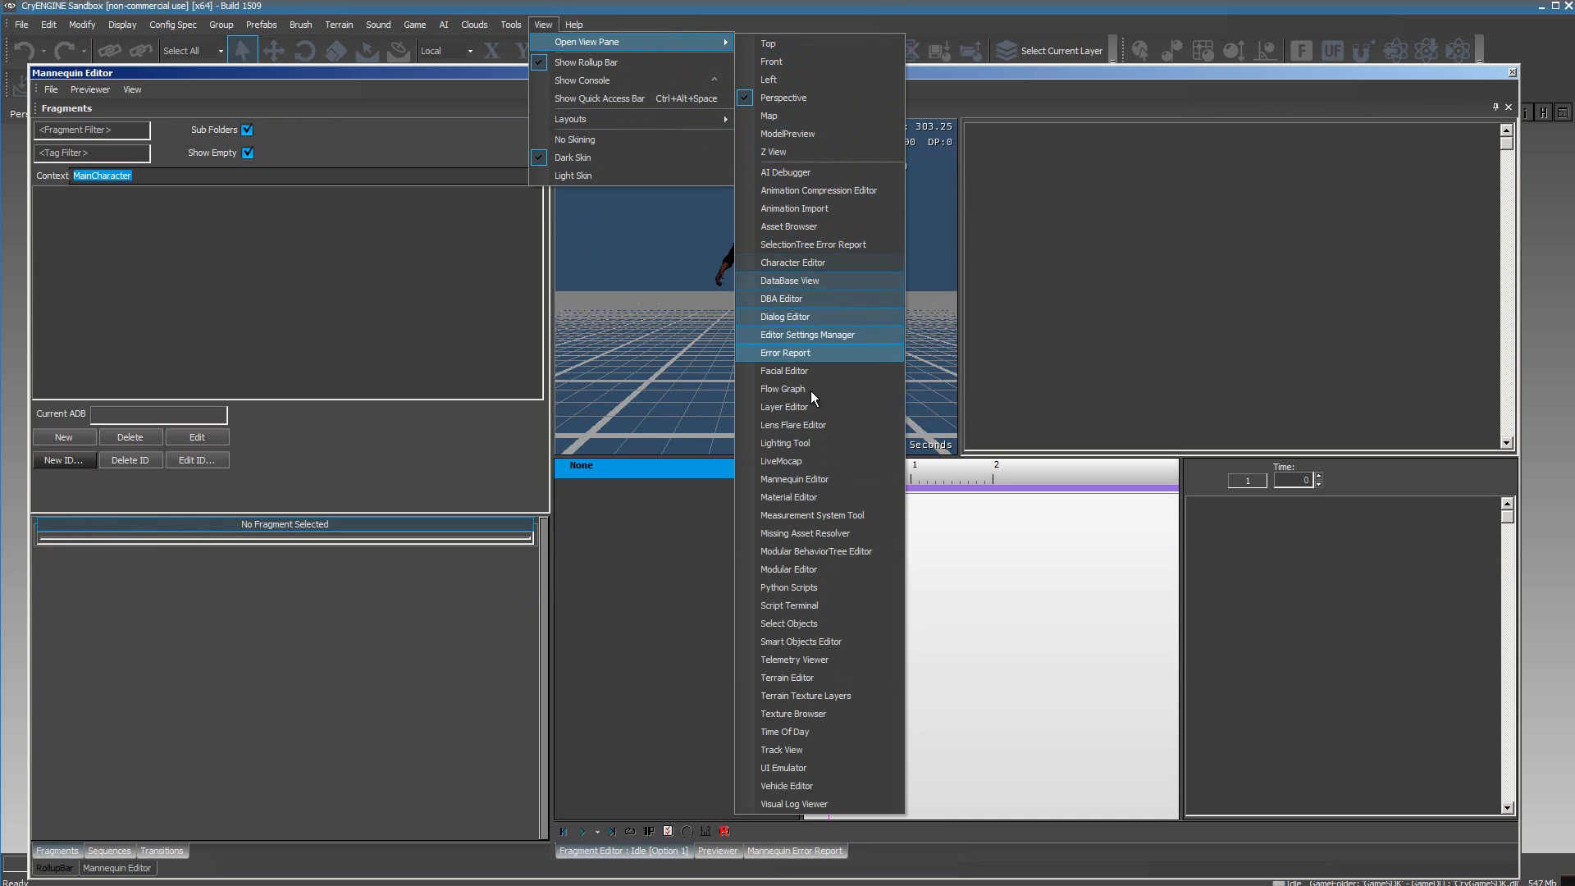
left_click(815, 480)
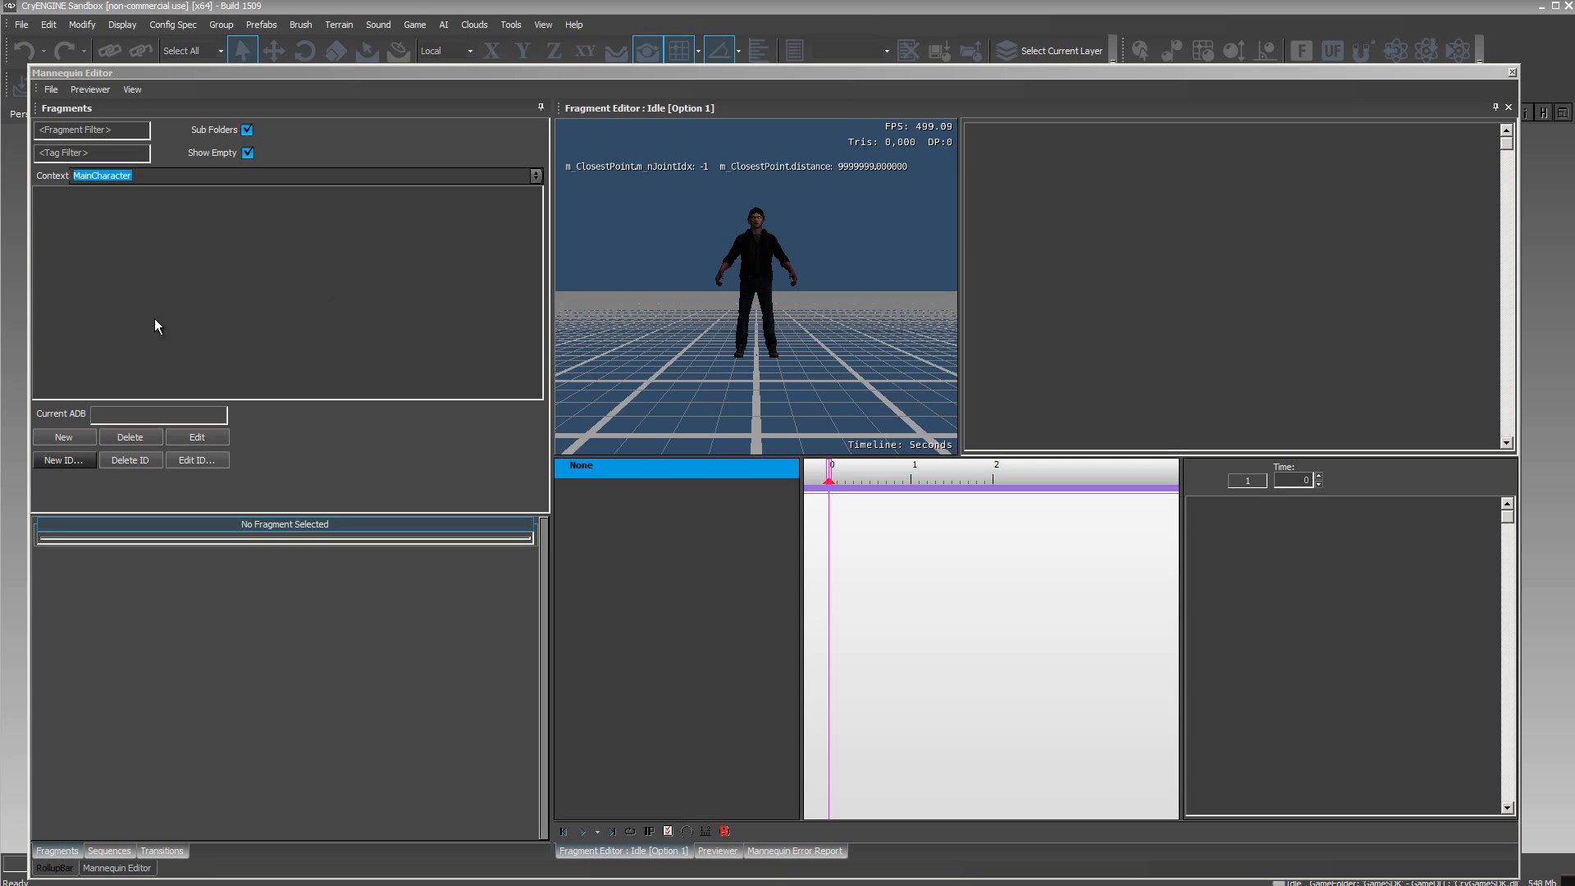
Load the preview setup file sdk_tutorial1preview.xml into the Mannequin Editor
left_click(51, 90)
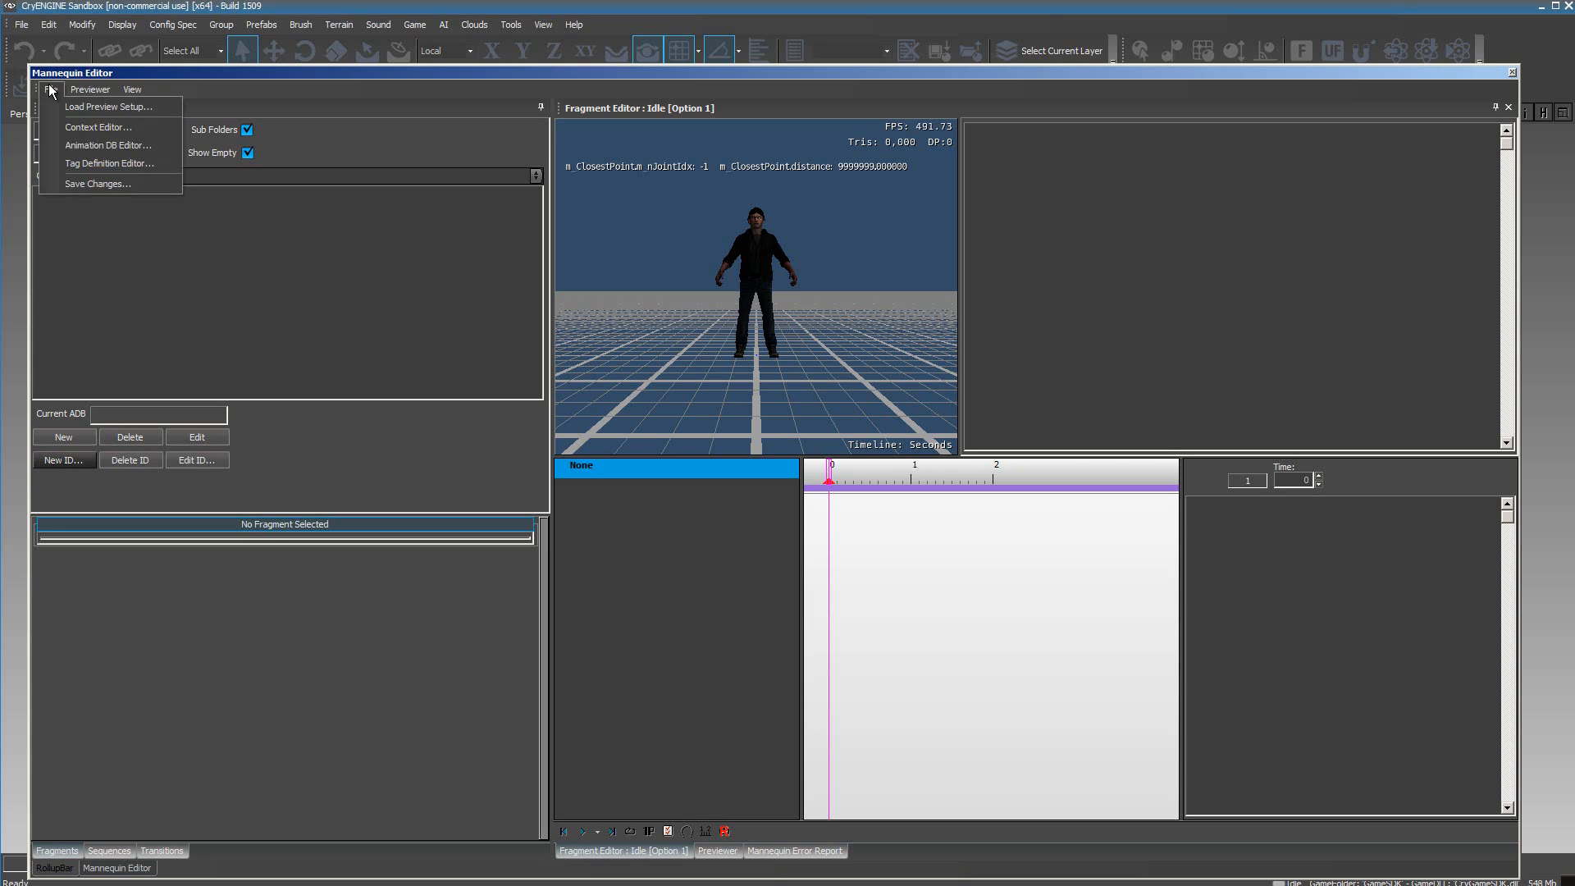
left_click(115, 106)
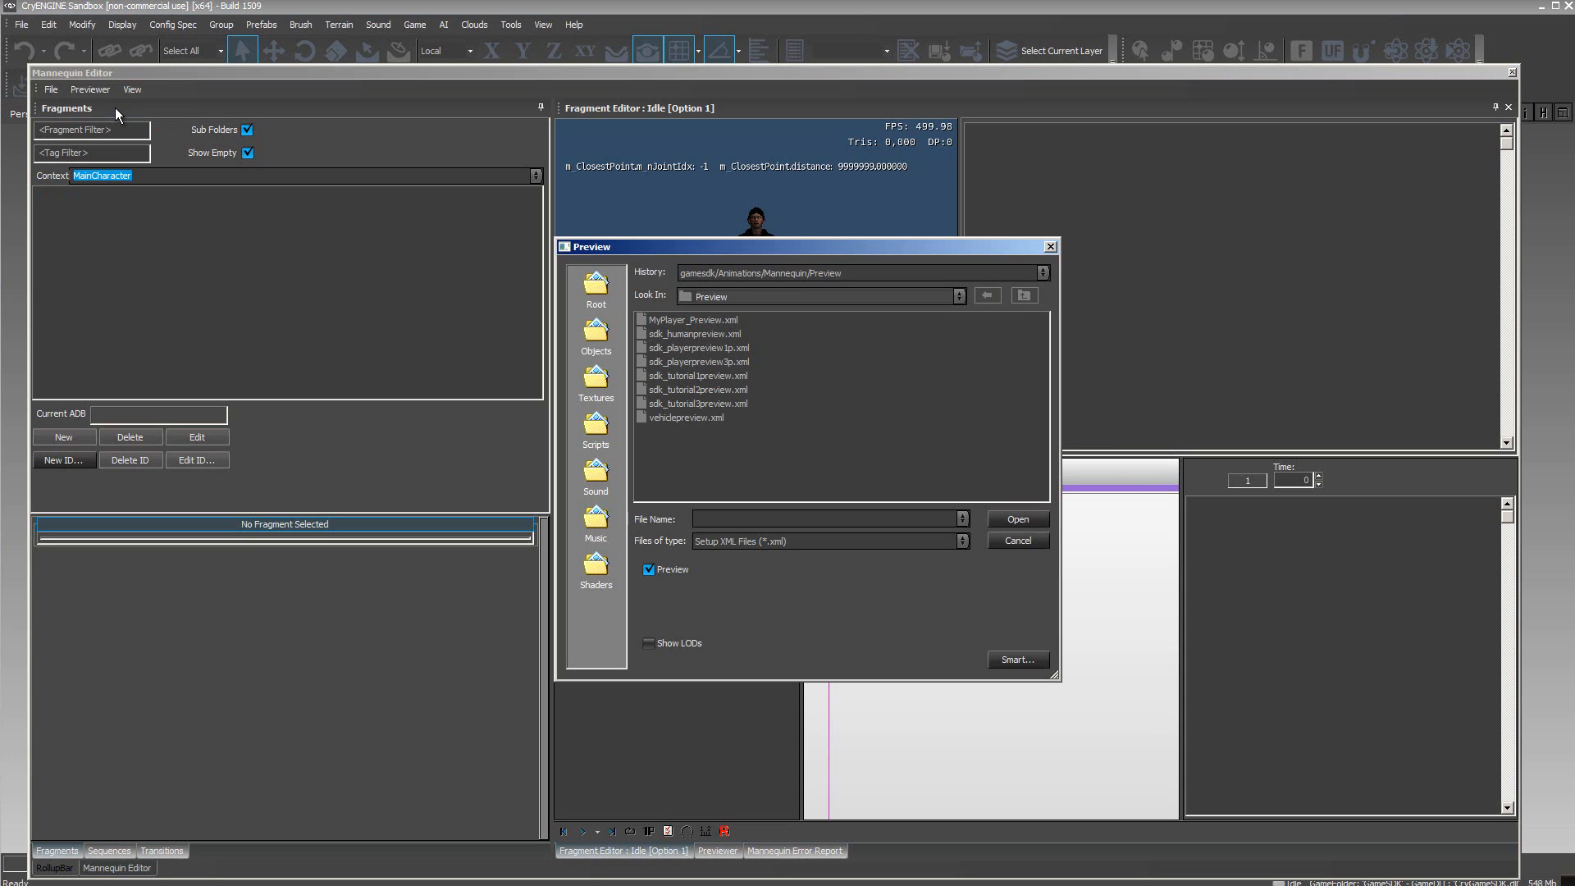
left_click(691, 376)
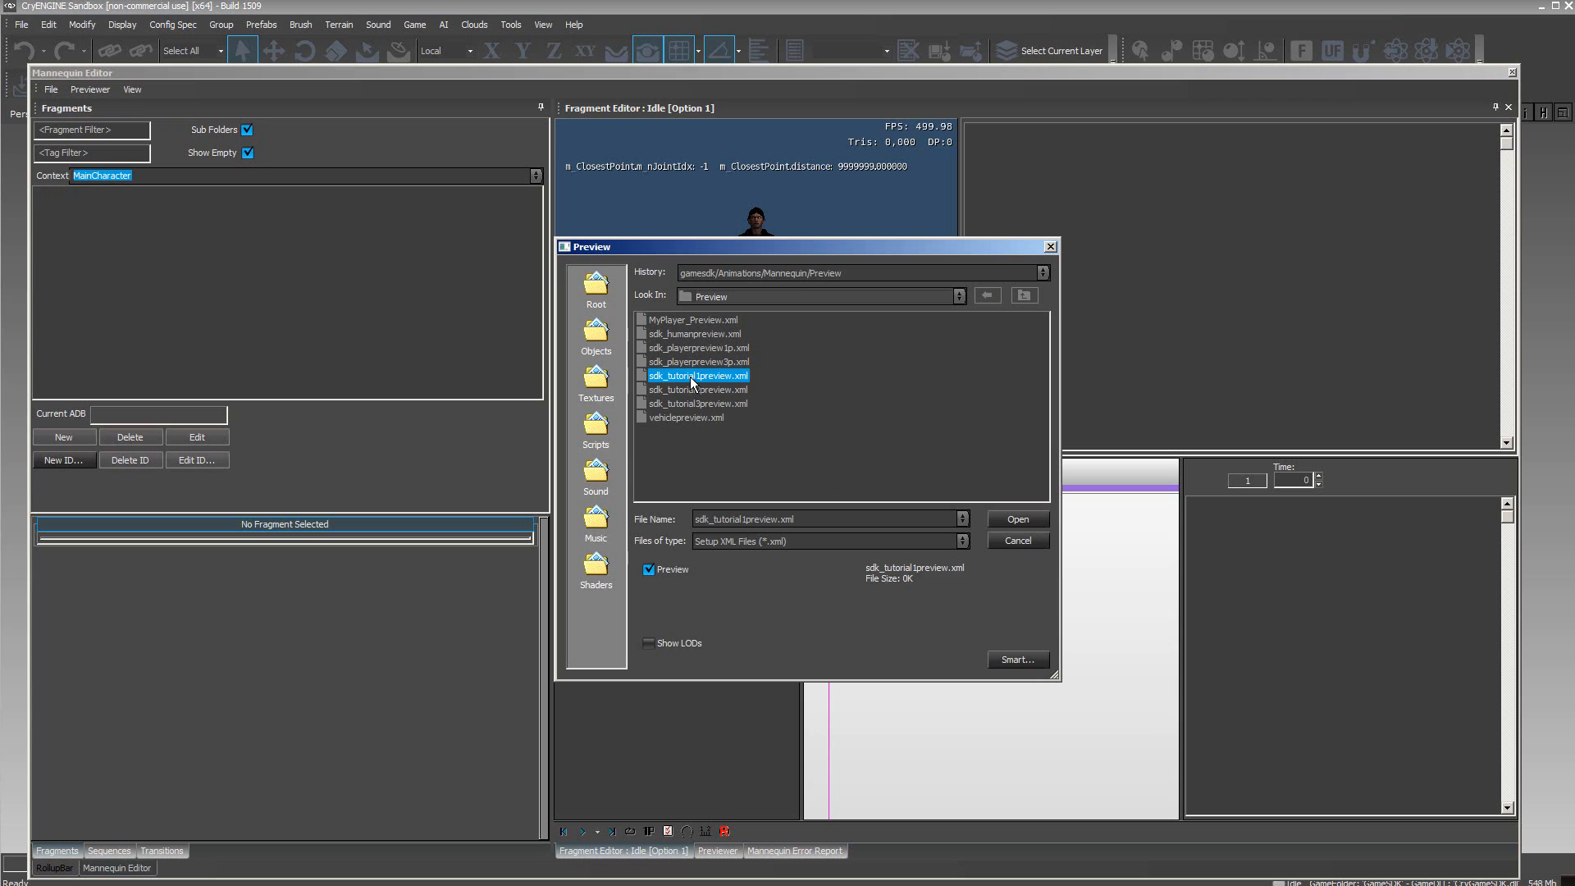
left_click(1018, 522)
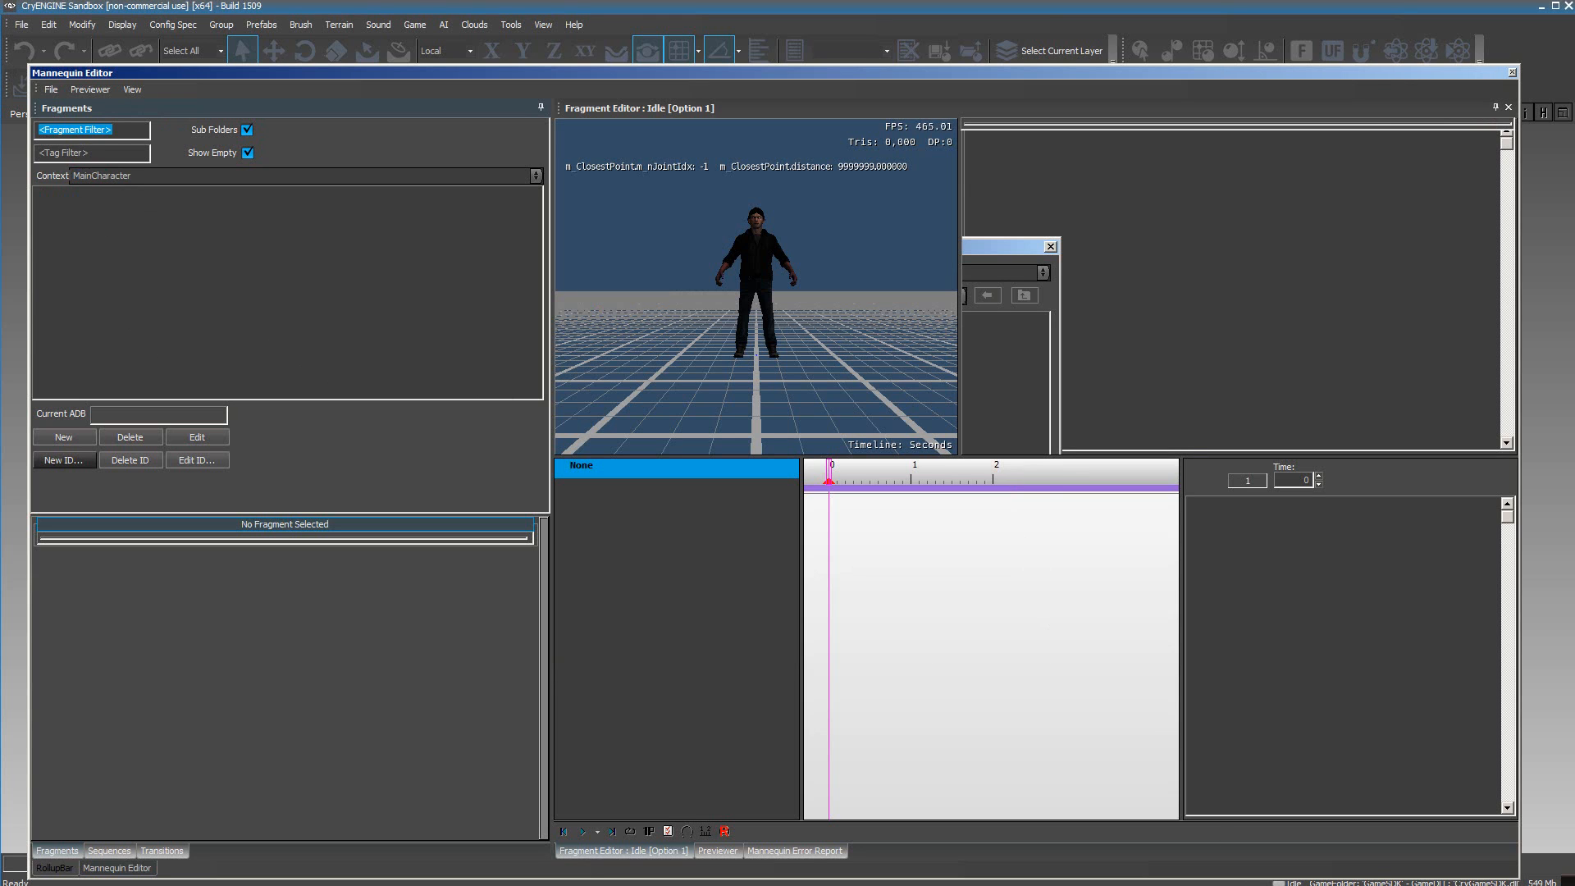
Switch to Windows Explorer and examine the contents of sdk_tutorial1preview in GameSDK's Animations/mannequin/Preview folder
key("alt+Tab")
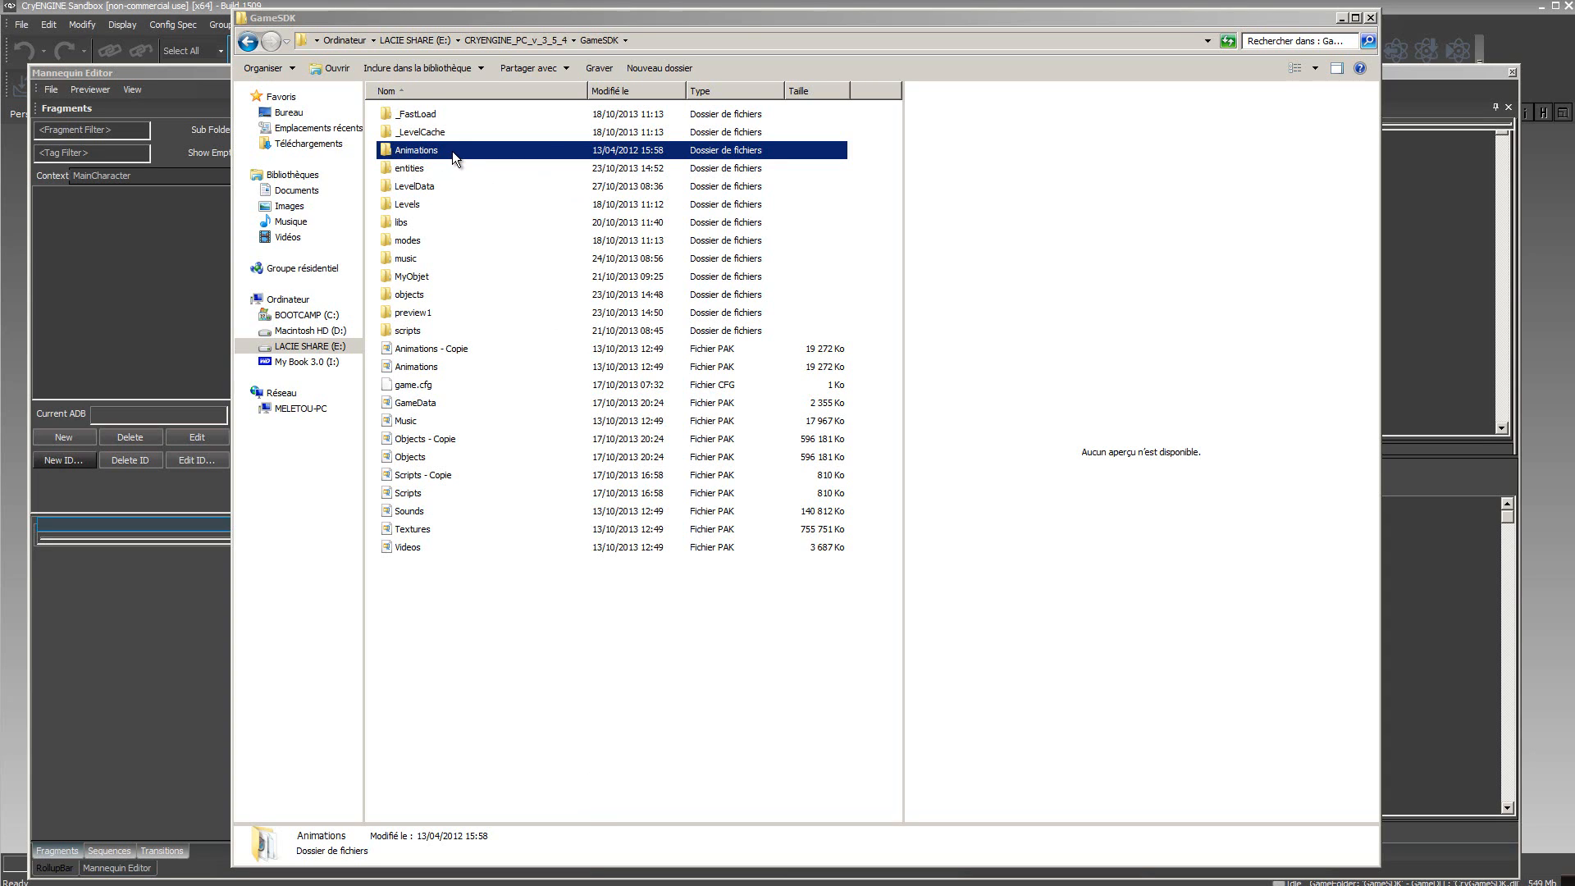
left_click(384, 147)
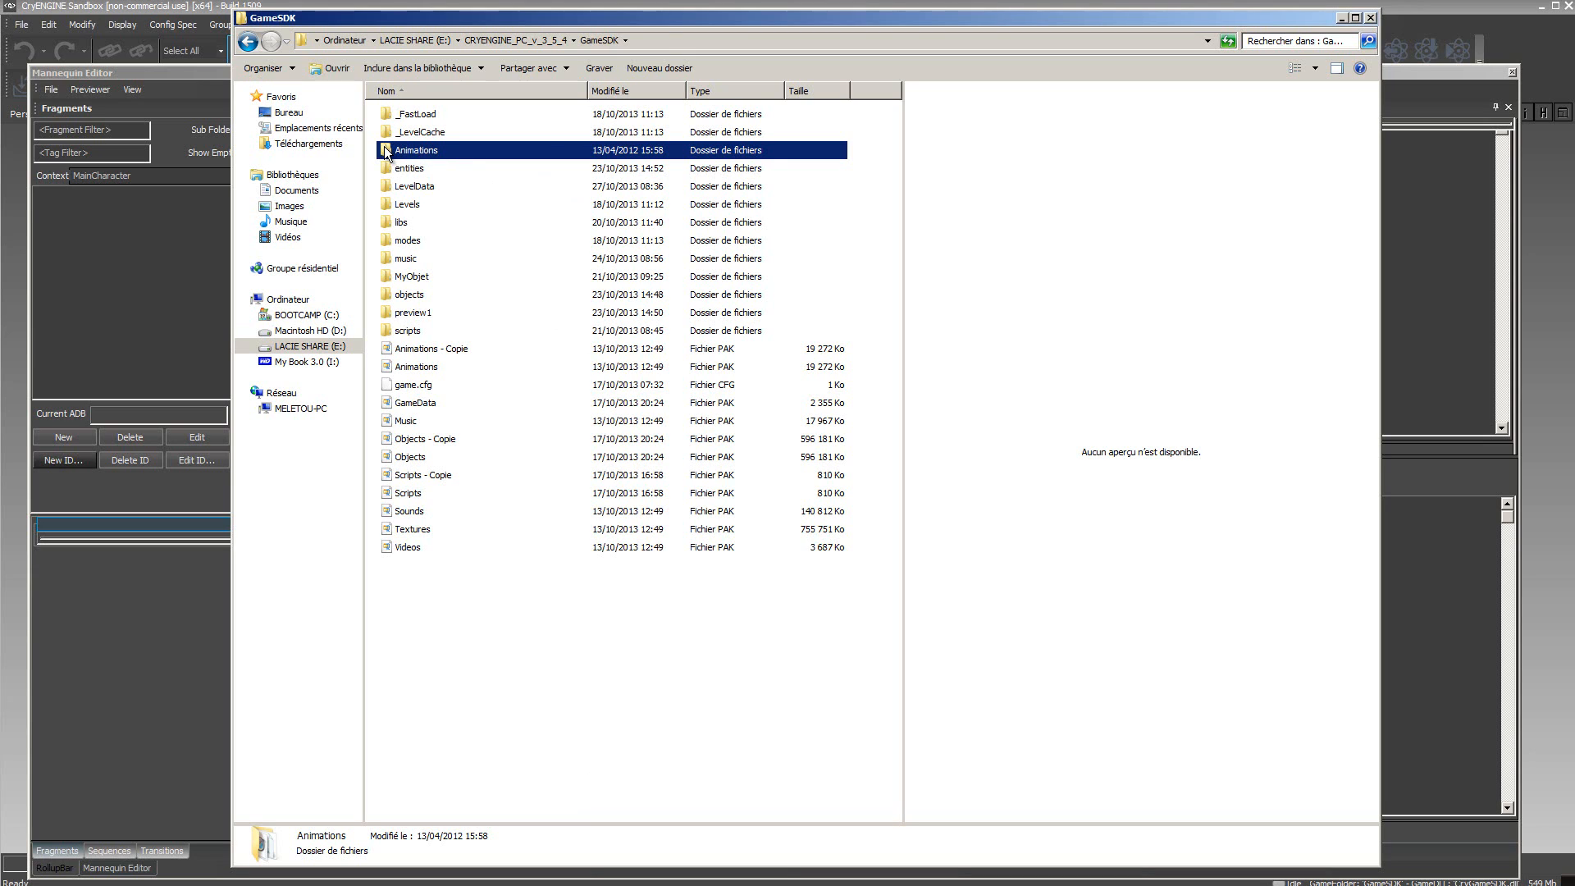
double_click(386, 152)
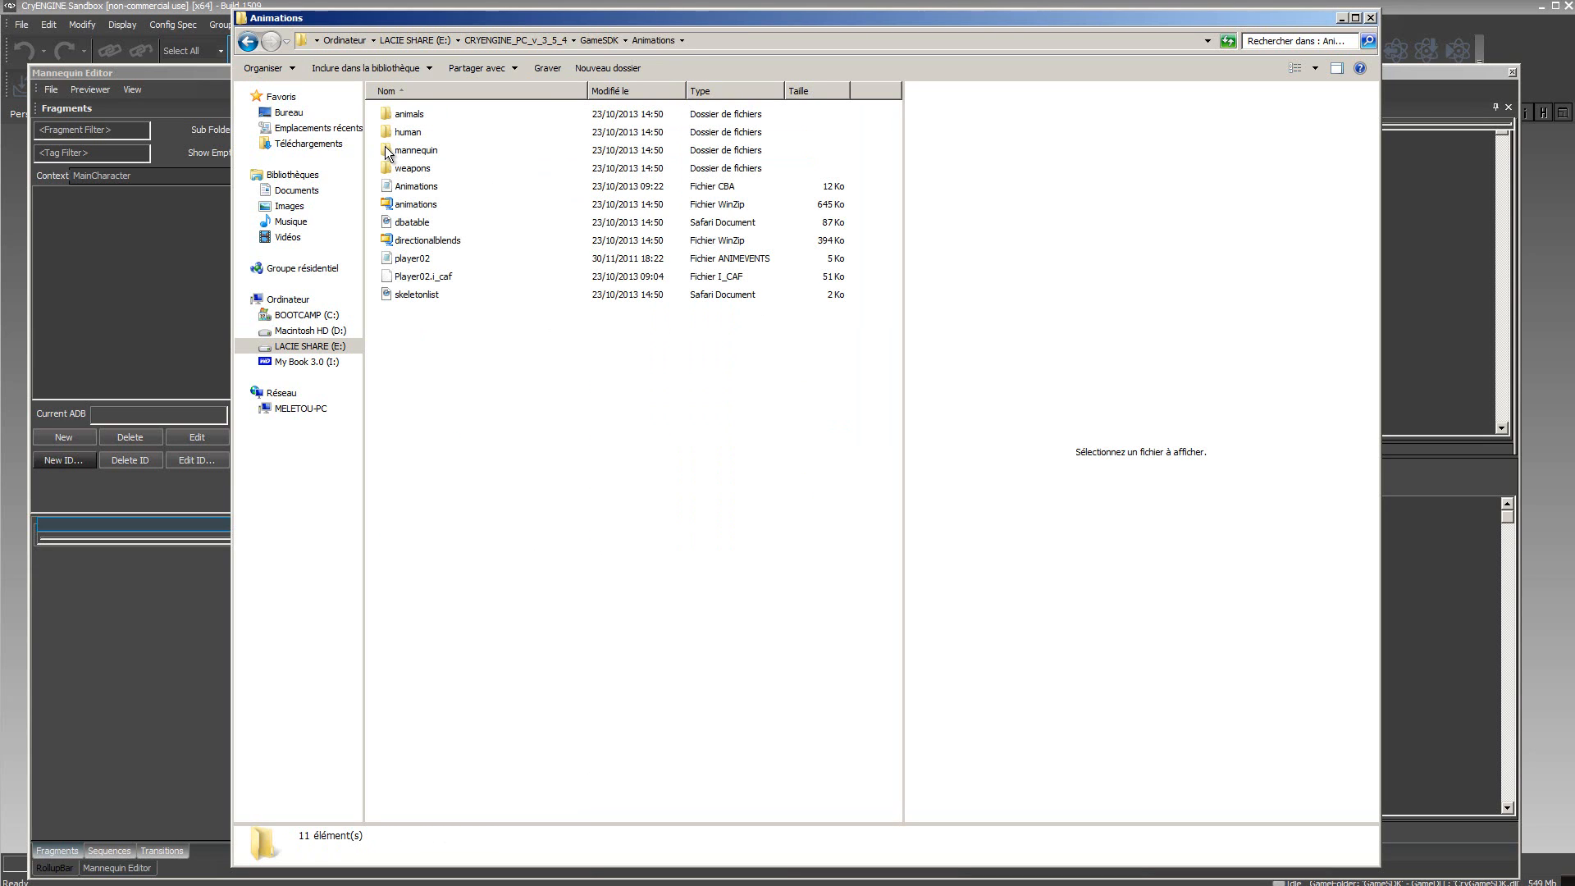
double_click(386, 152)
double_click(387, 152)
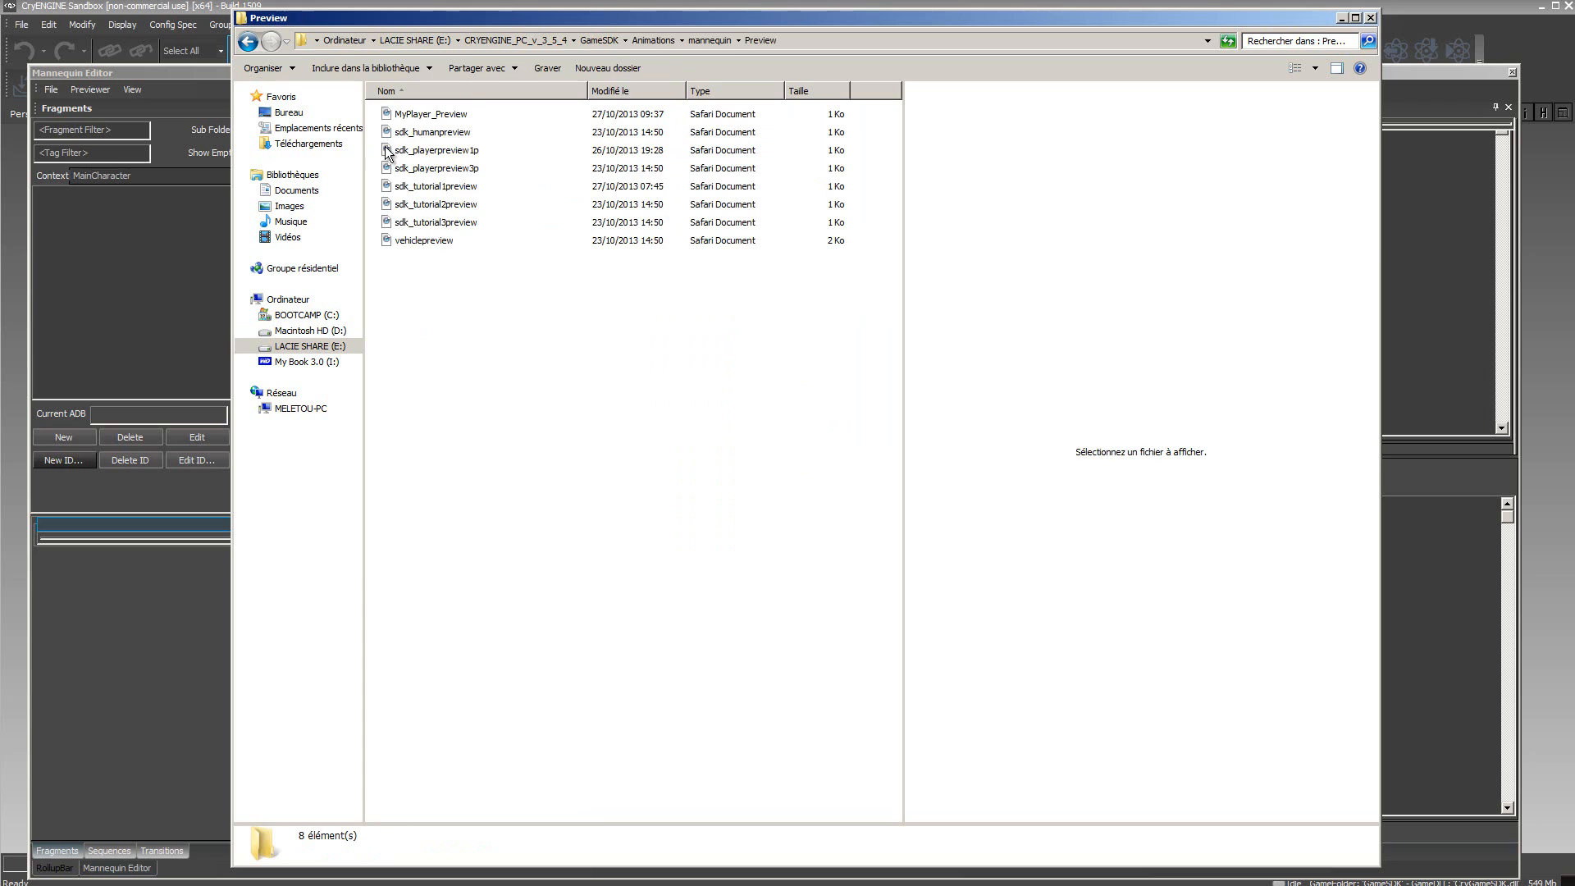
left_click(438, 189)
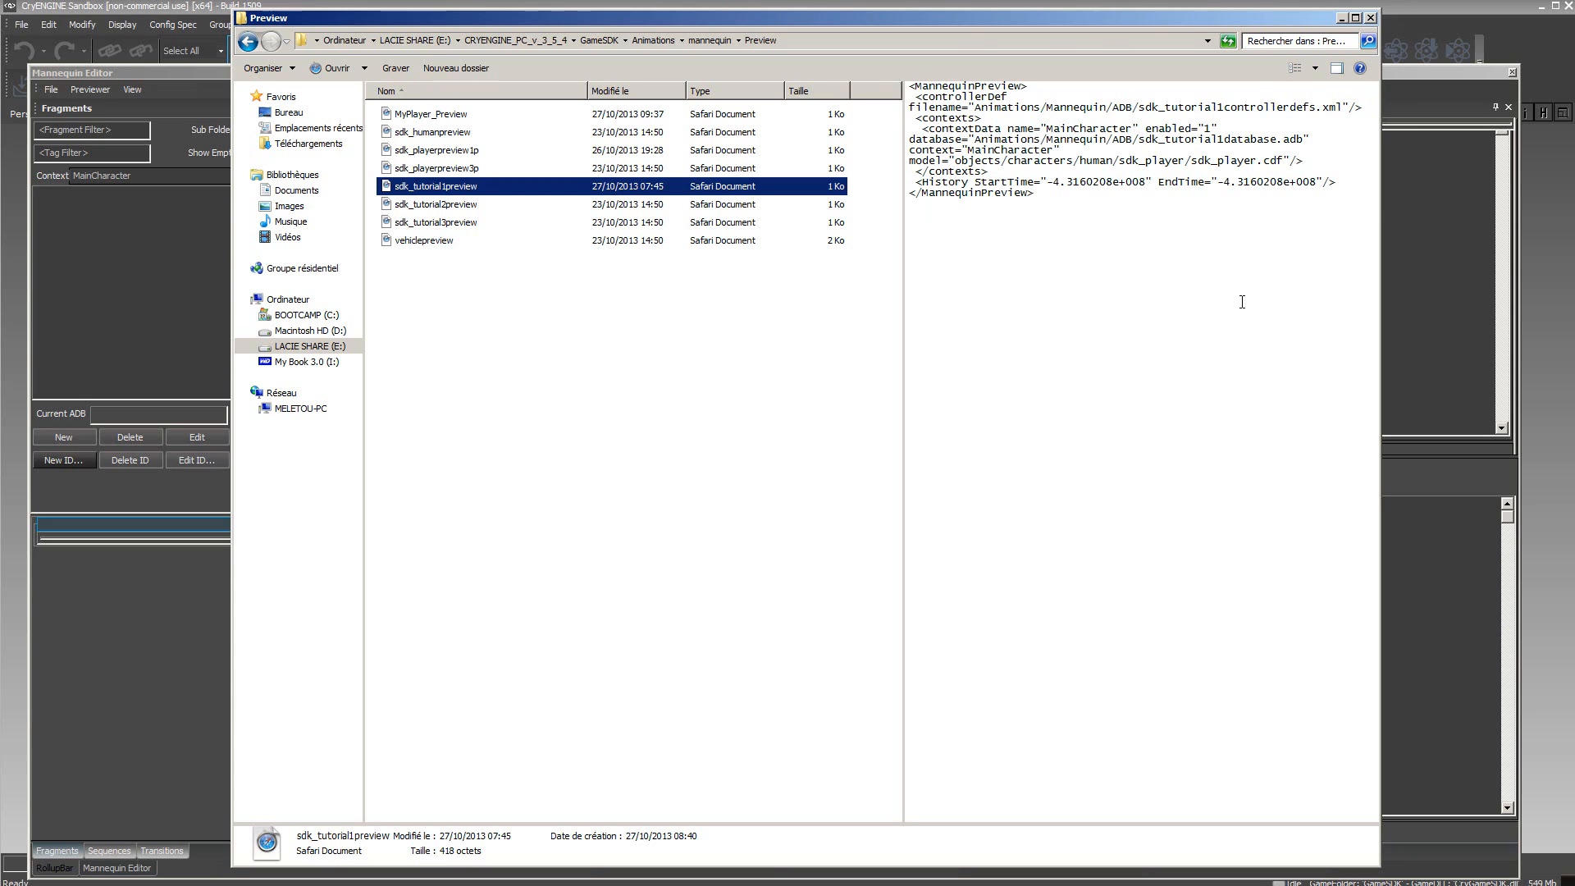
left_click(915, 168)
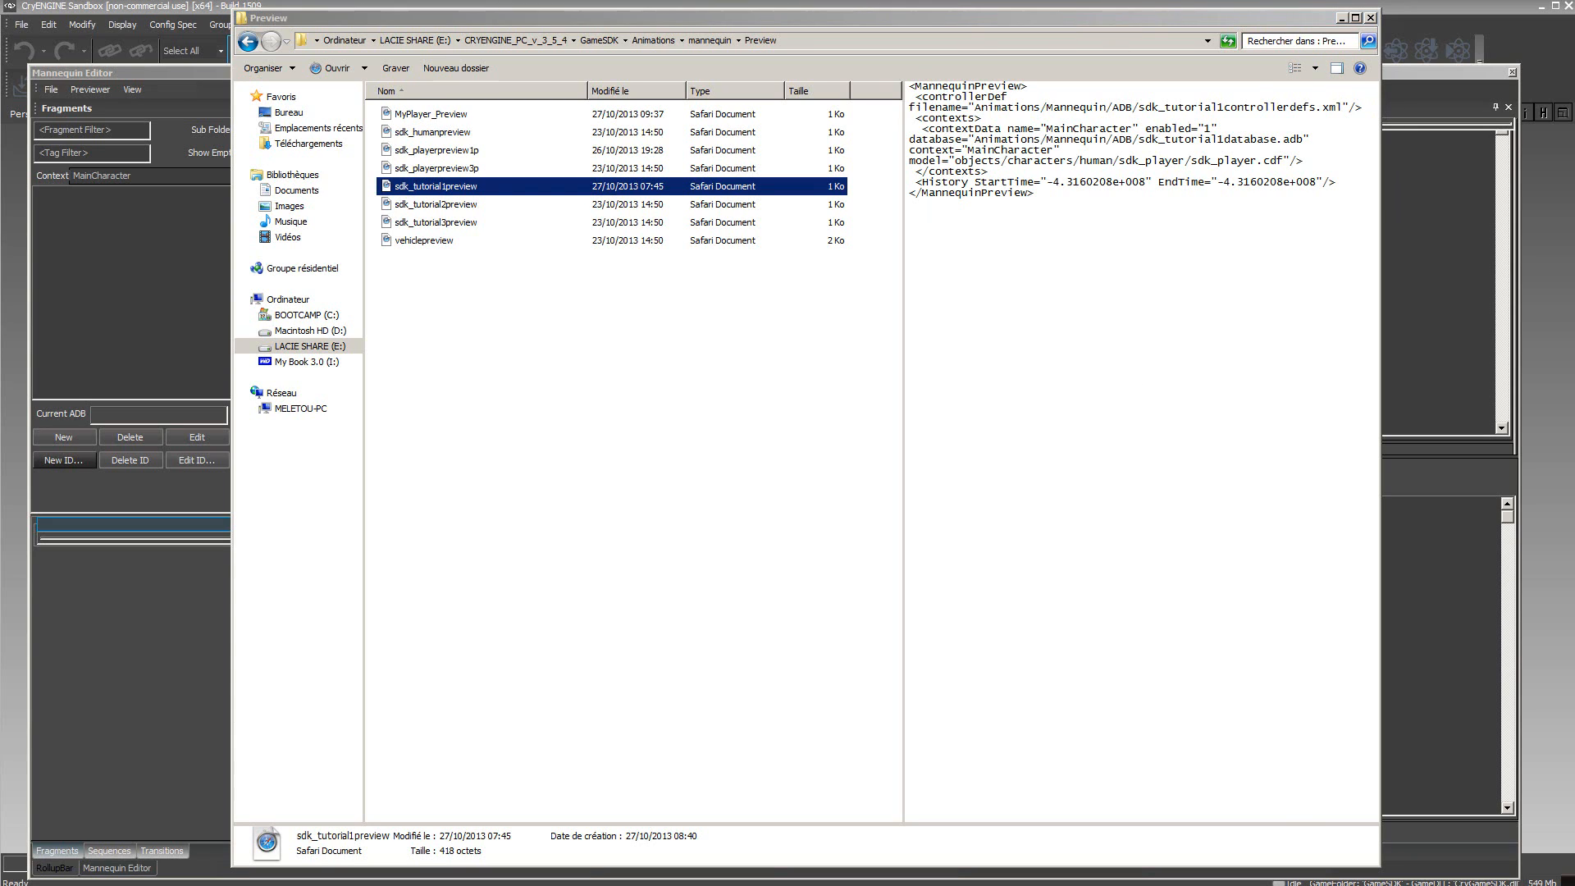
left_click(912, 163)
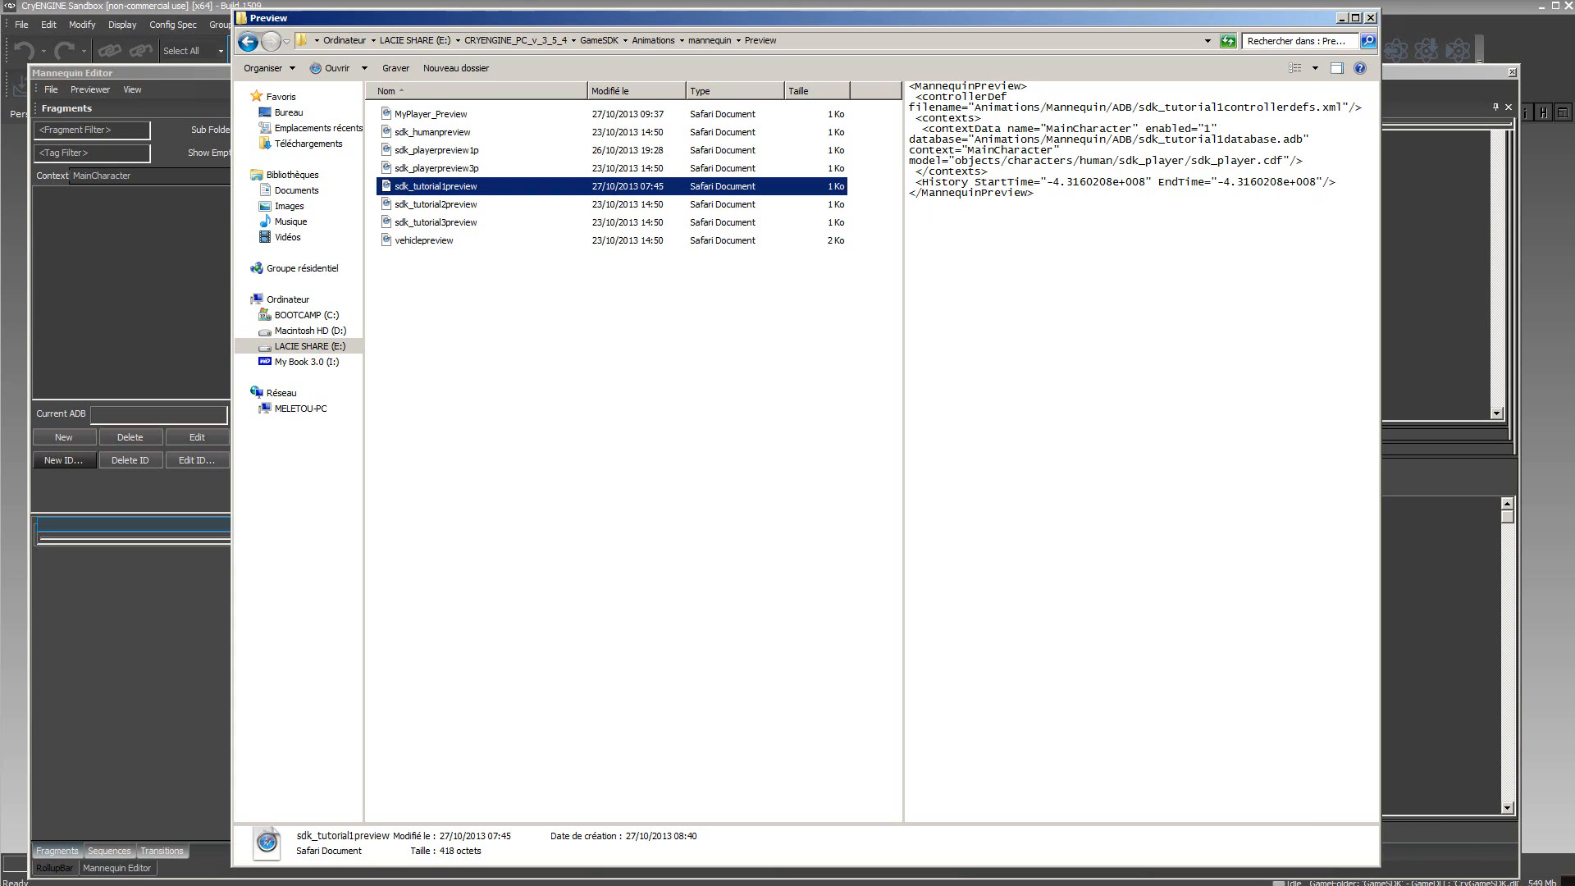
Switch back to CryENGINE Sandbox and check the default preview file in the general Mannequin preferences
key("alt+Tab")
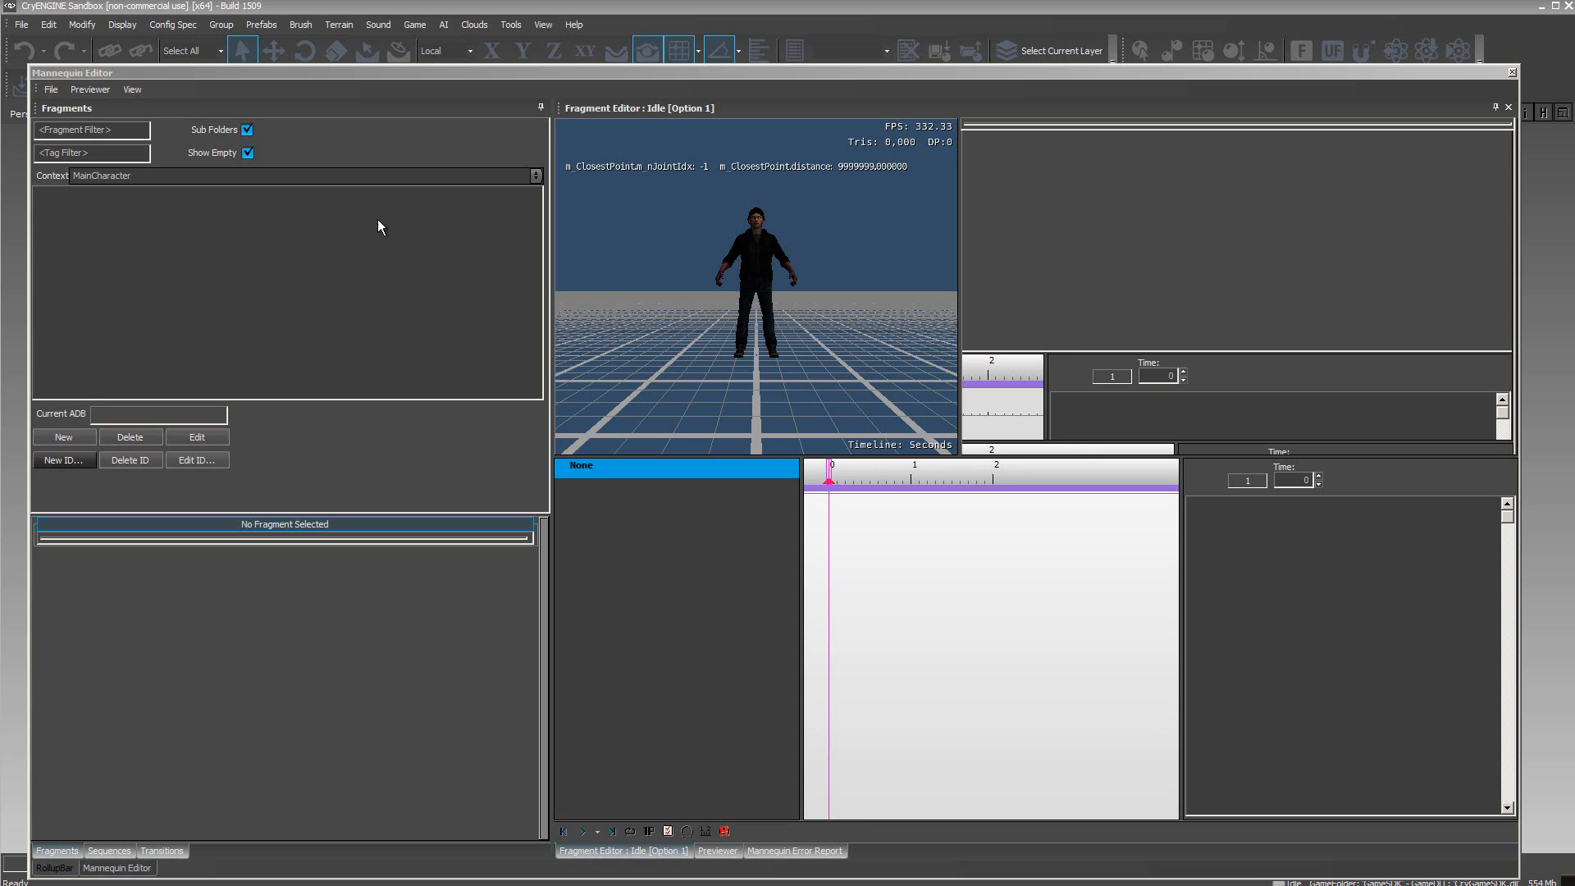
left_click(509, 25)
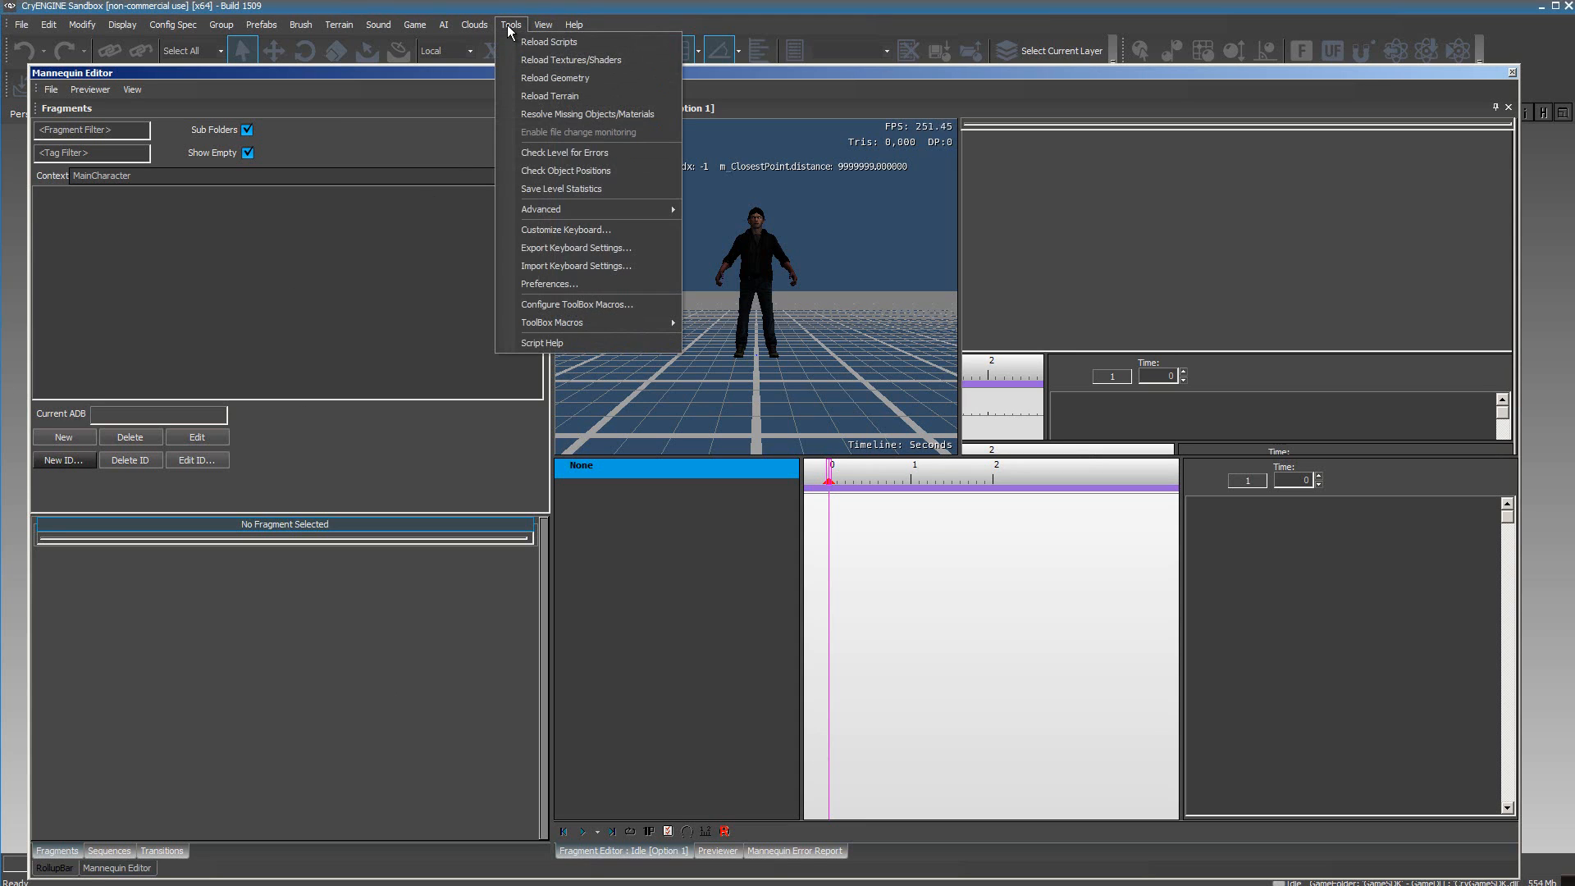
left_click(553, 282)
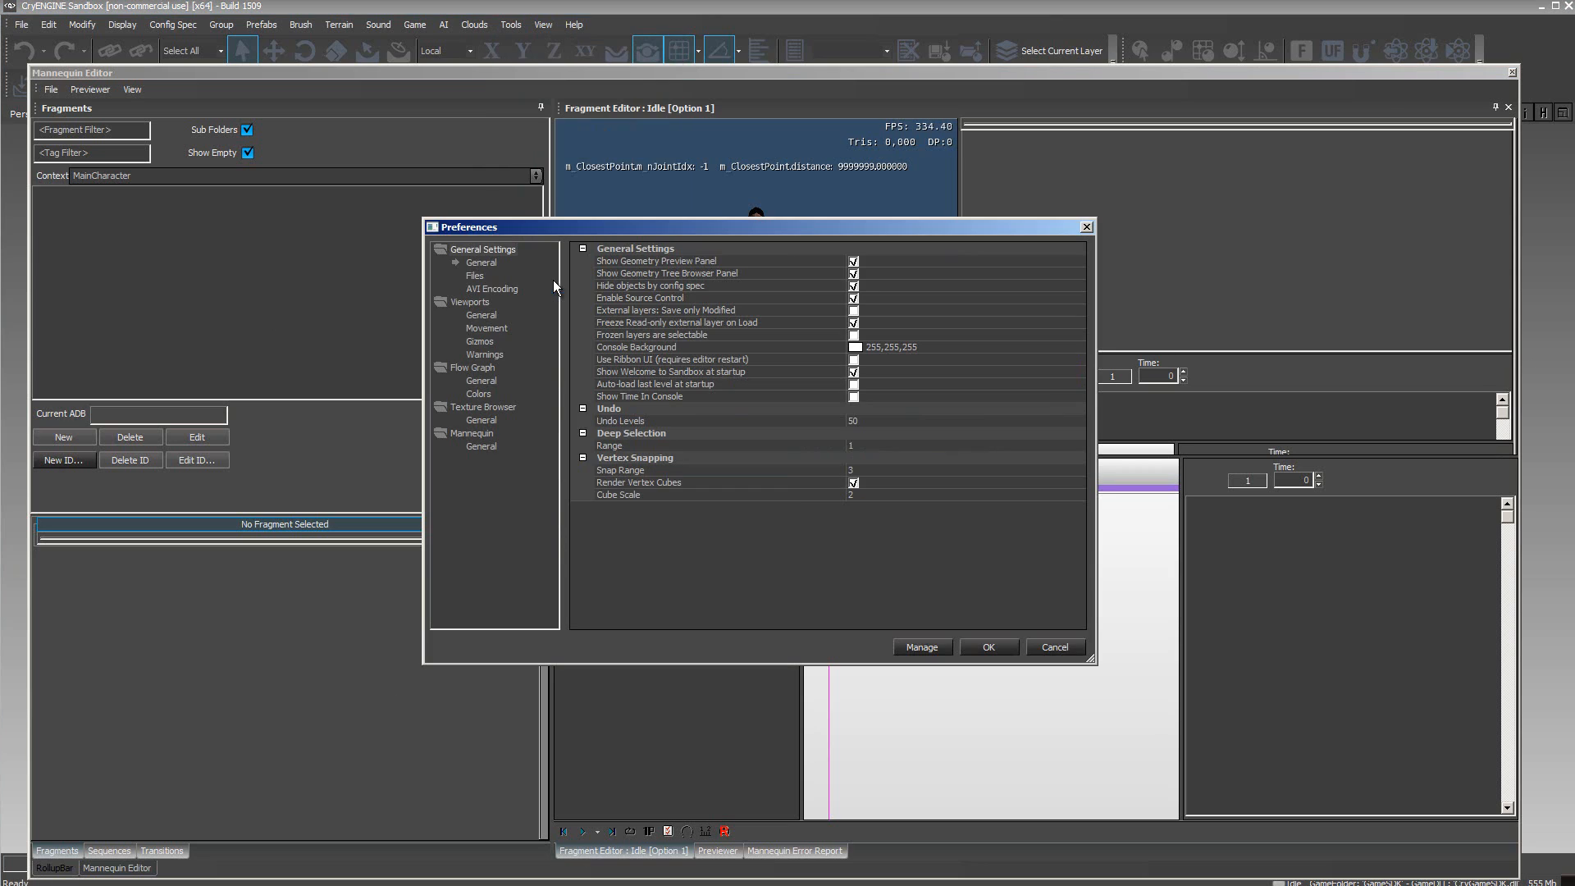
left_click(483, 448)
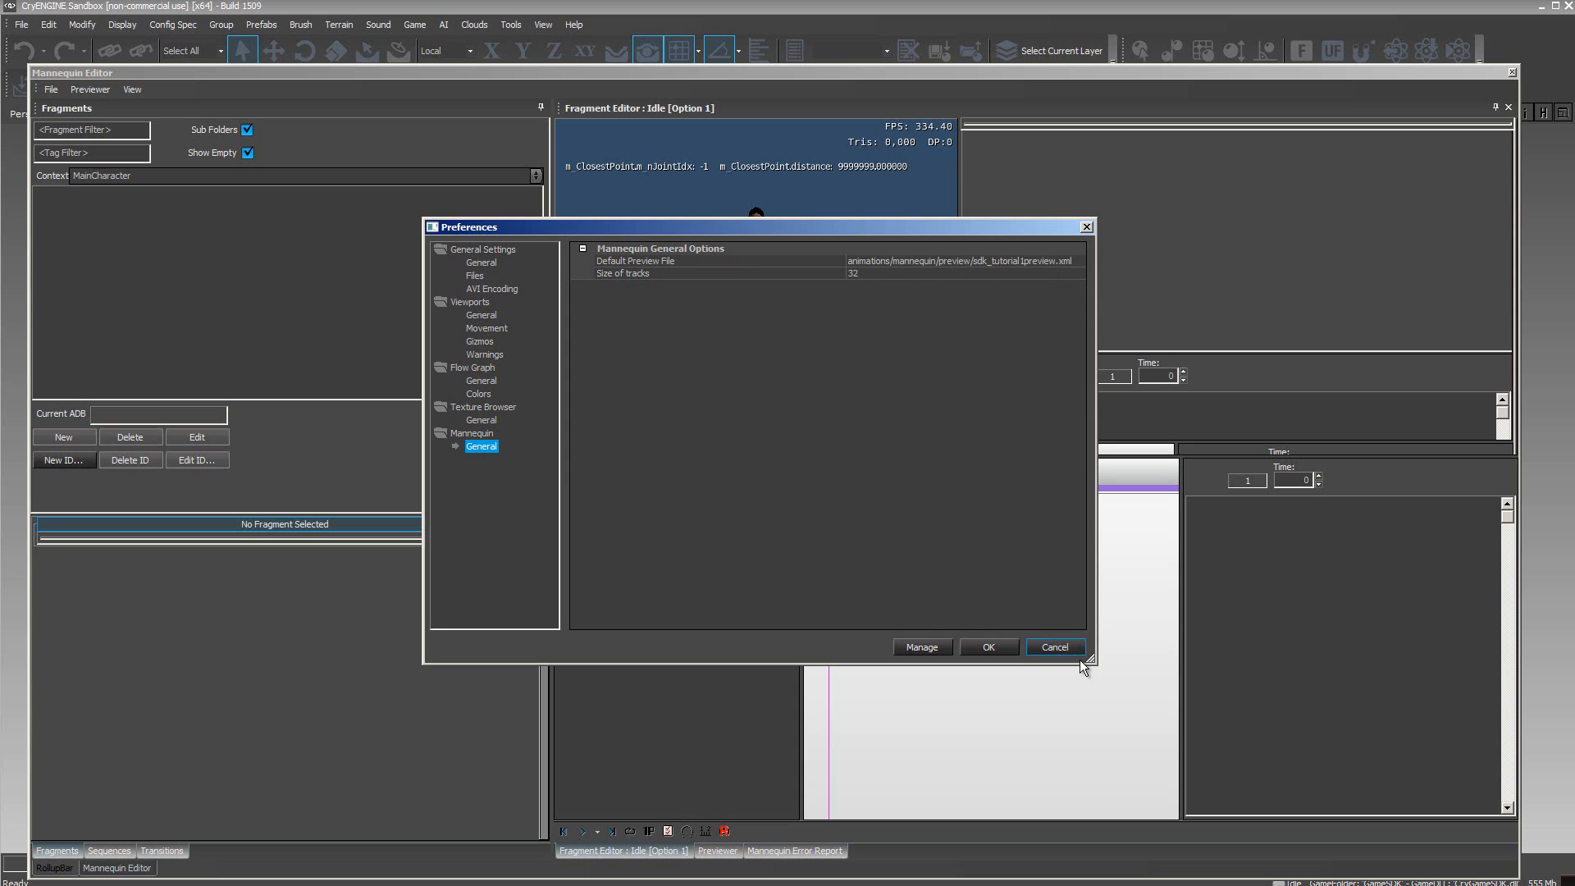
left_click(989, 647)
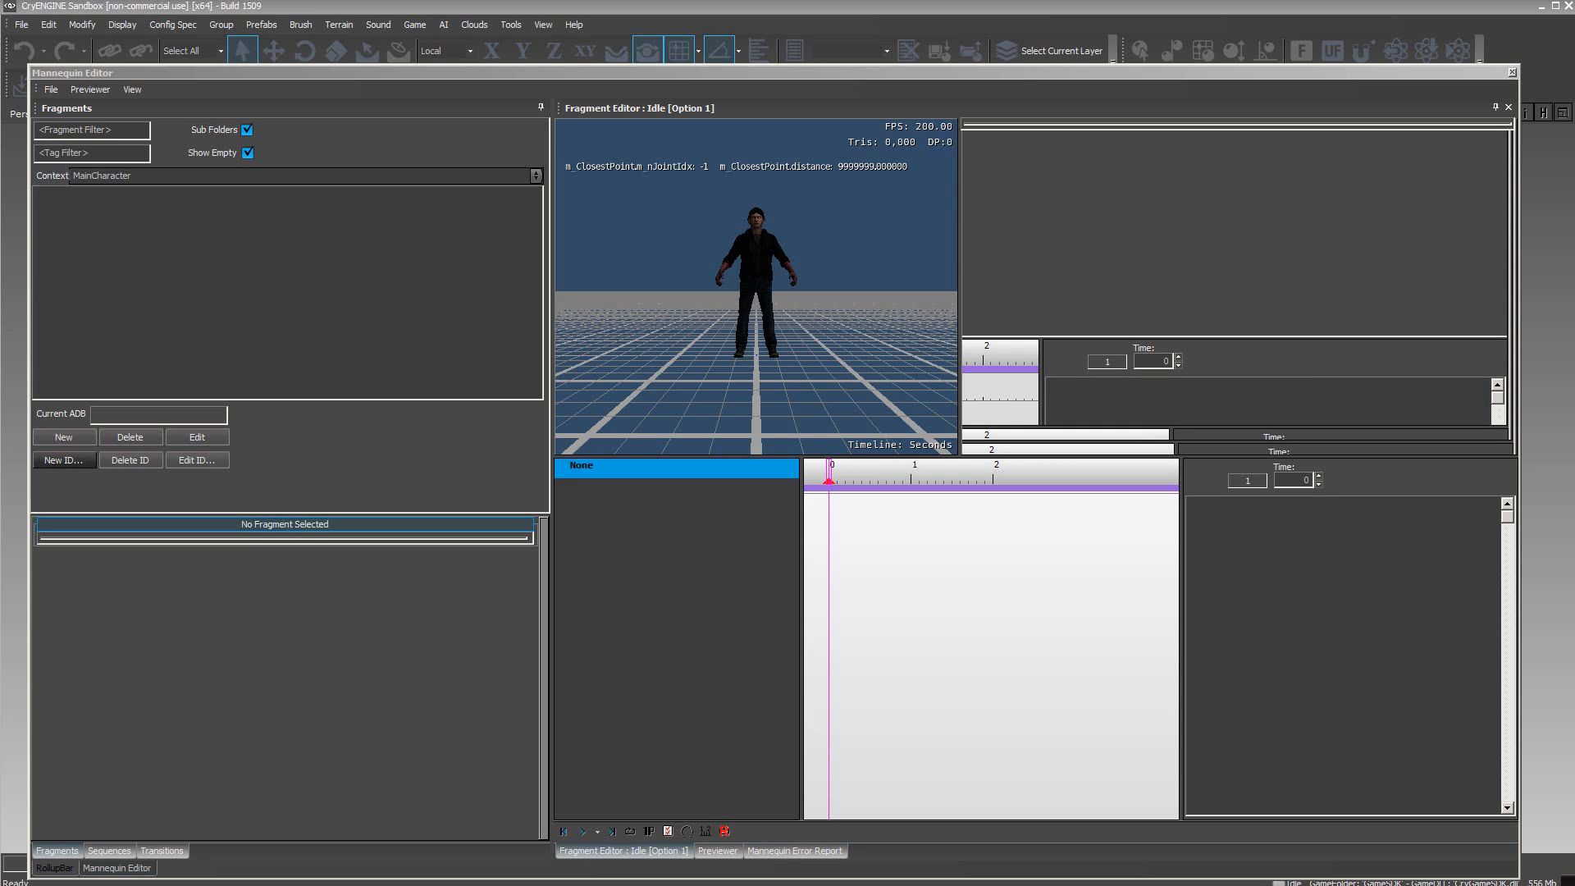
Look through the Mannequin Editor's Sequences, Transitions, Previewer and Error Report views, returning to Fragments and the Fragment Editor
key("alt+Tab")
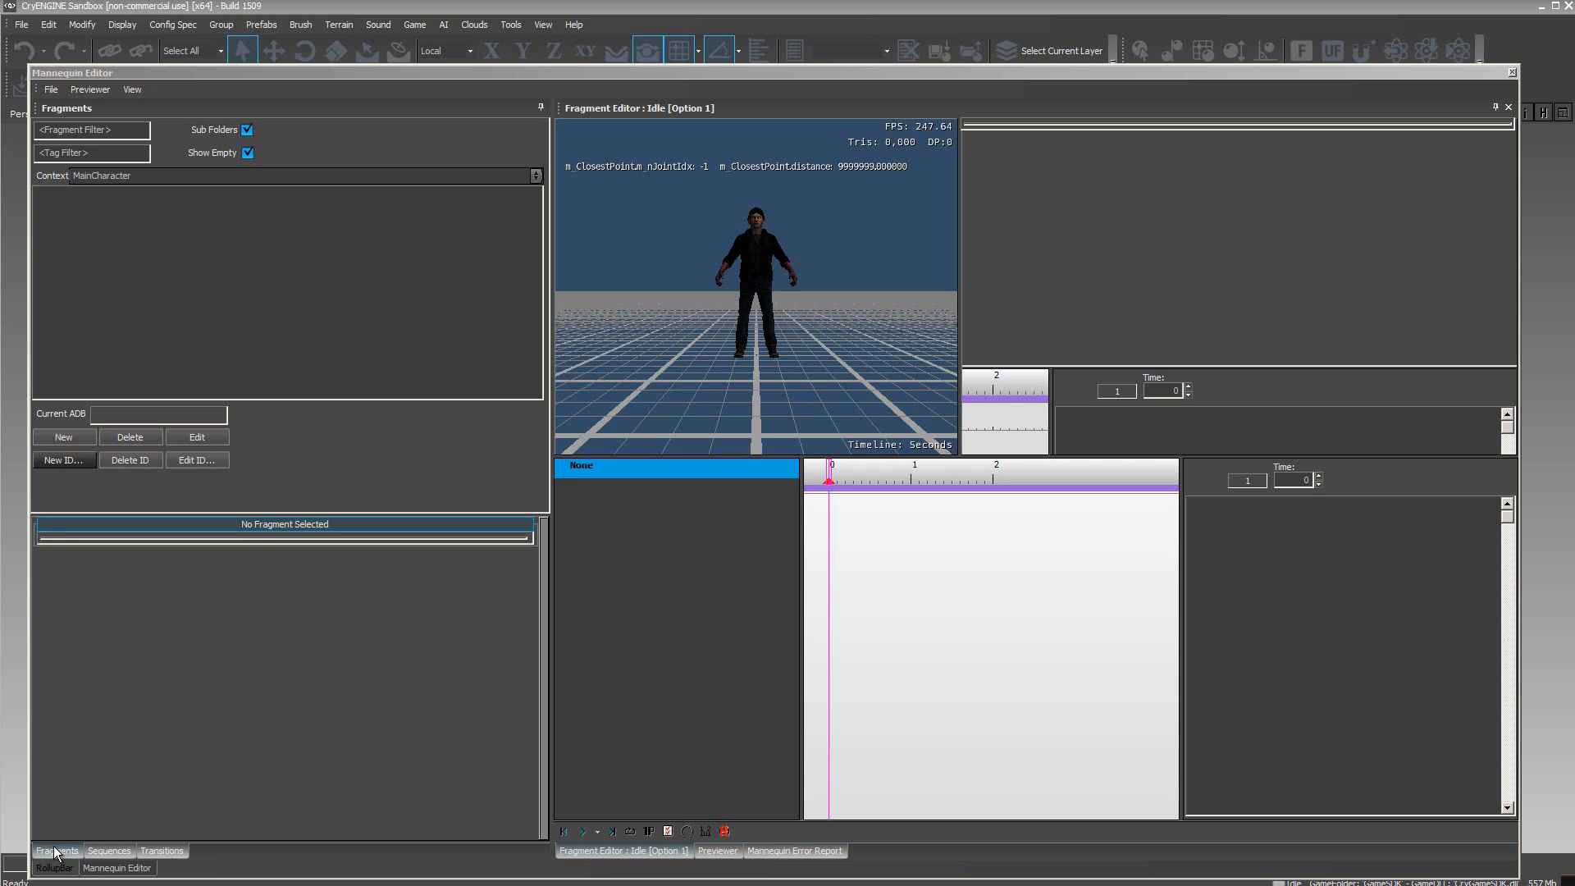
left_click(95, 848)
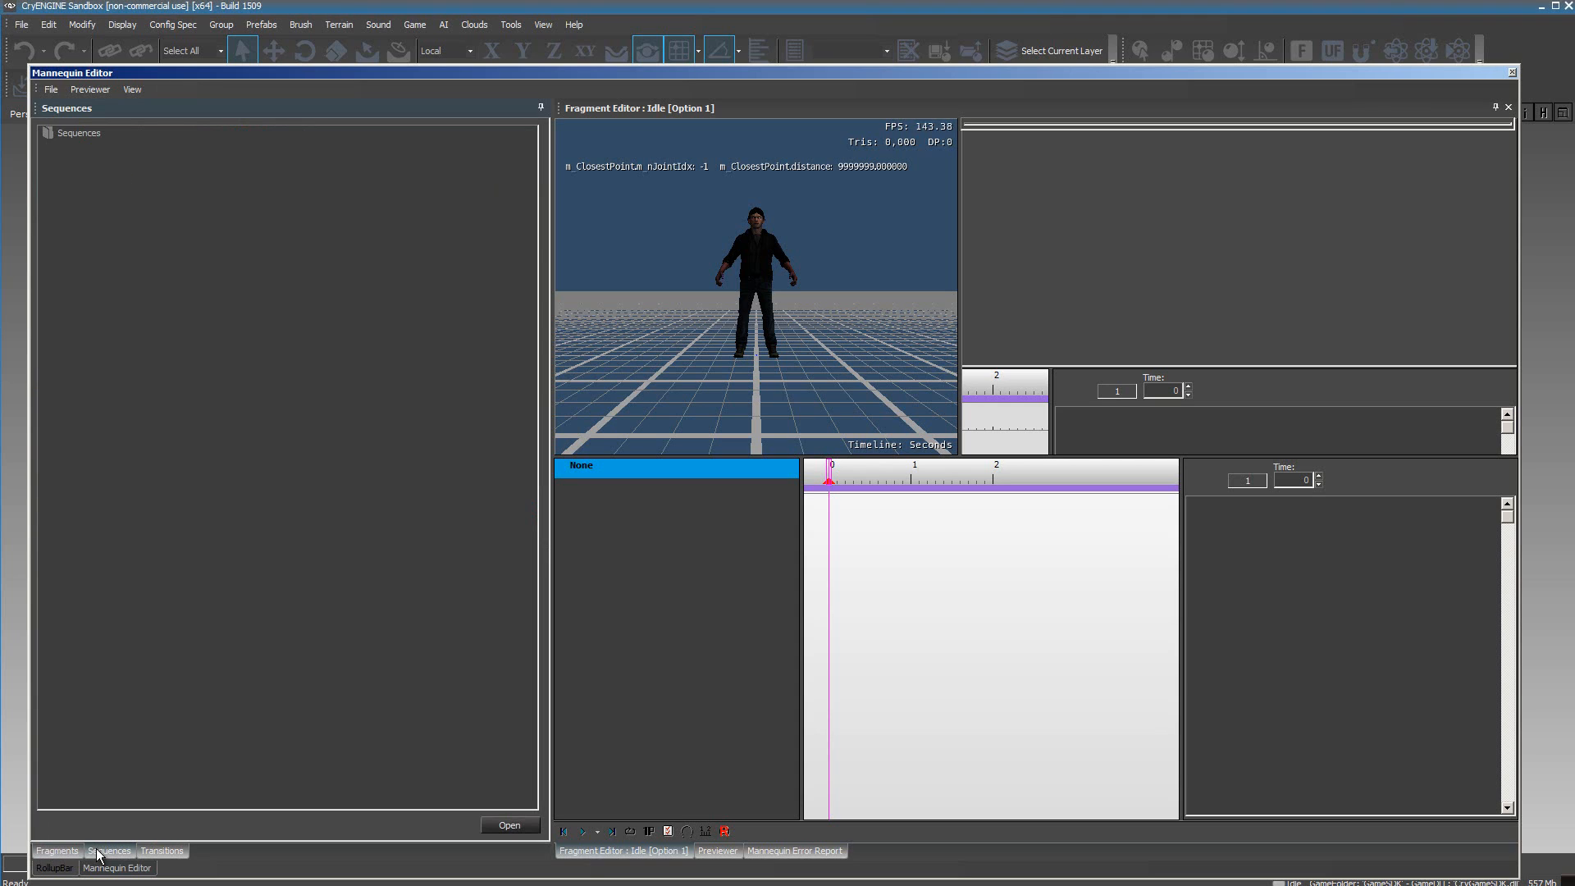
left_click(158, 851)
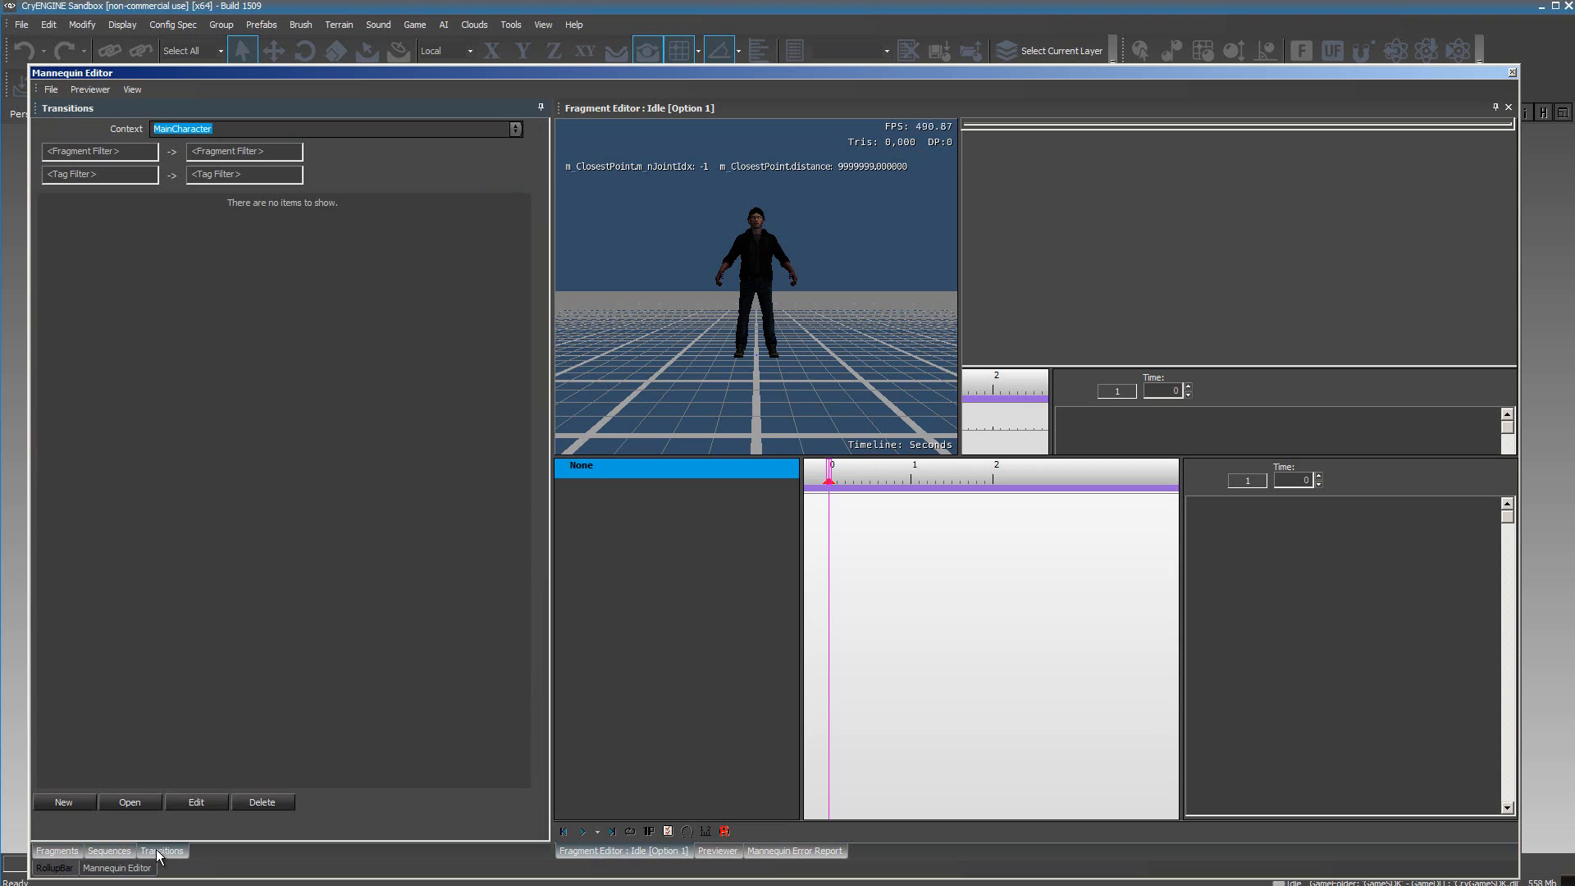
left_click(64, 853)
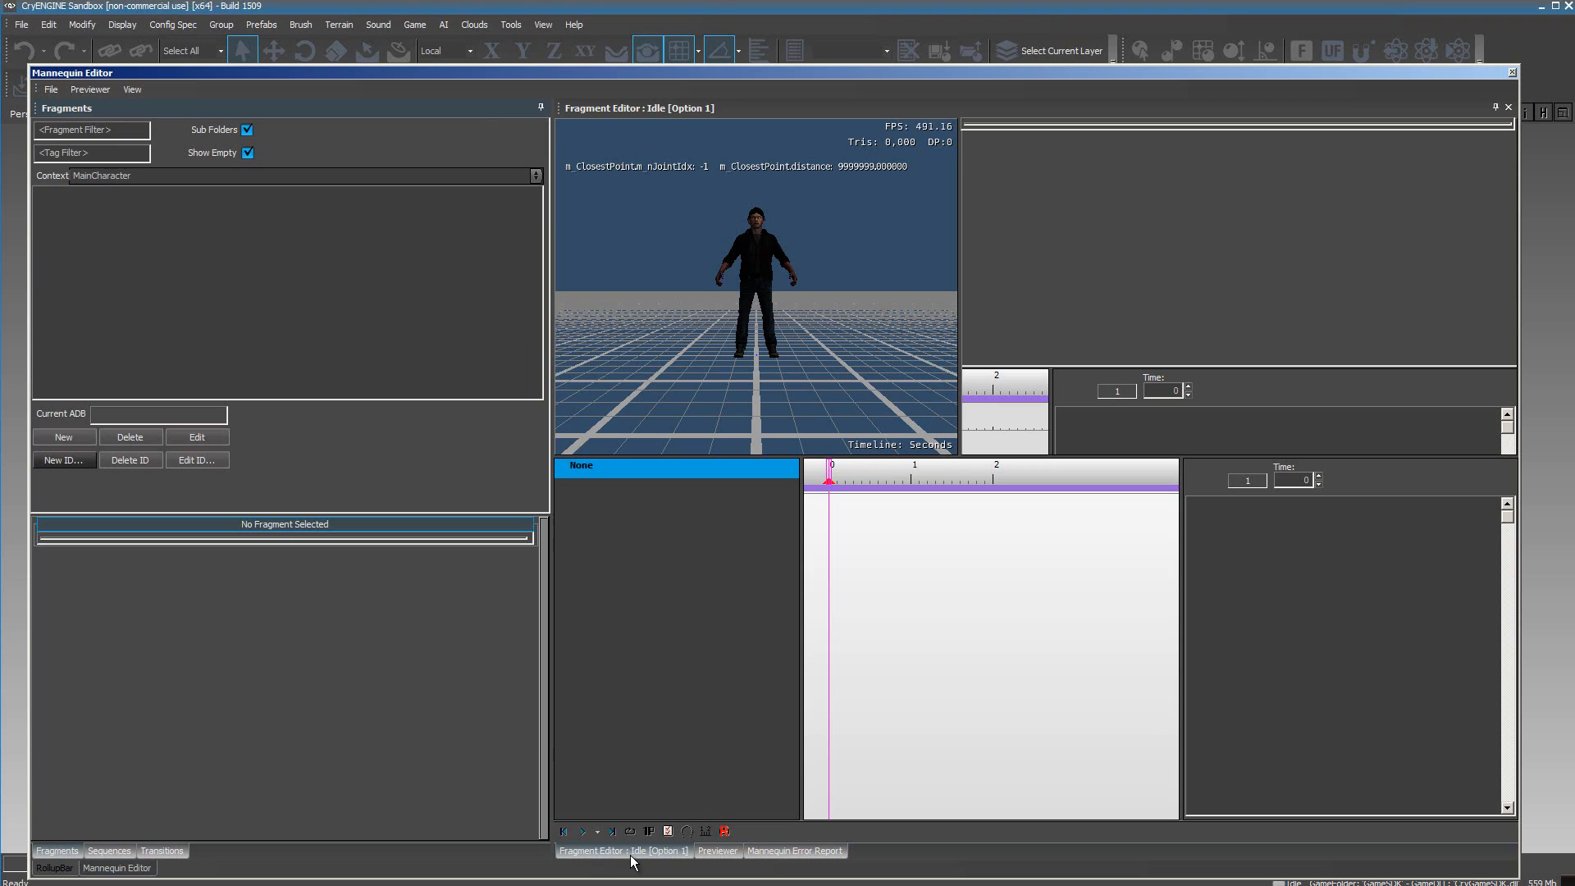
left_click(718, 852)
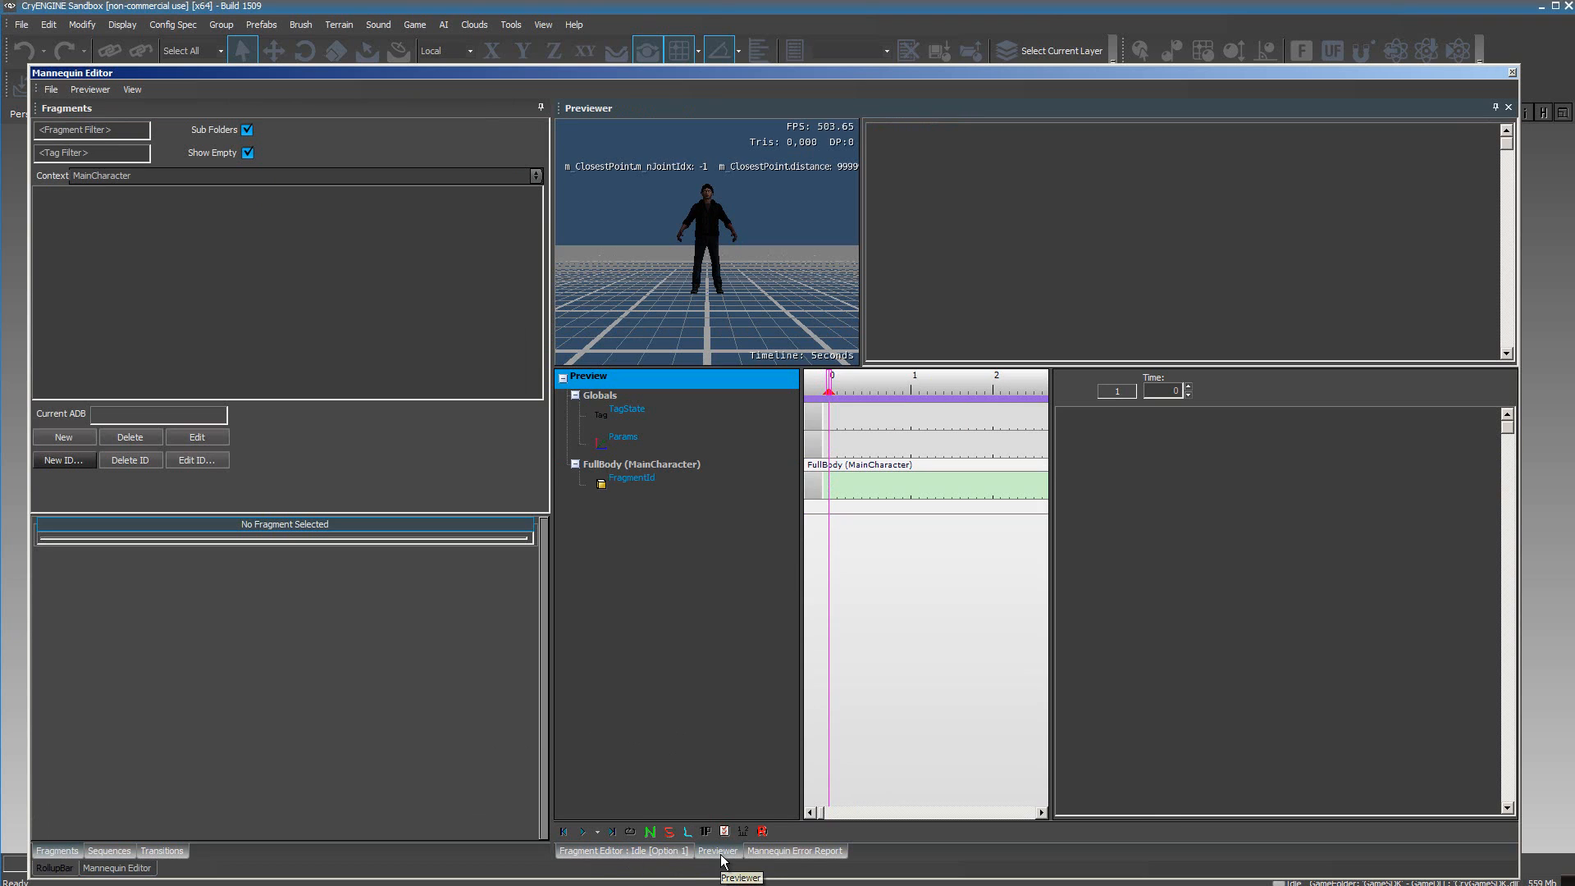
left_click(779, 853)
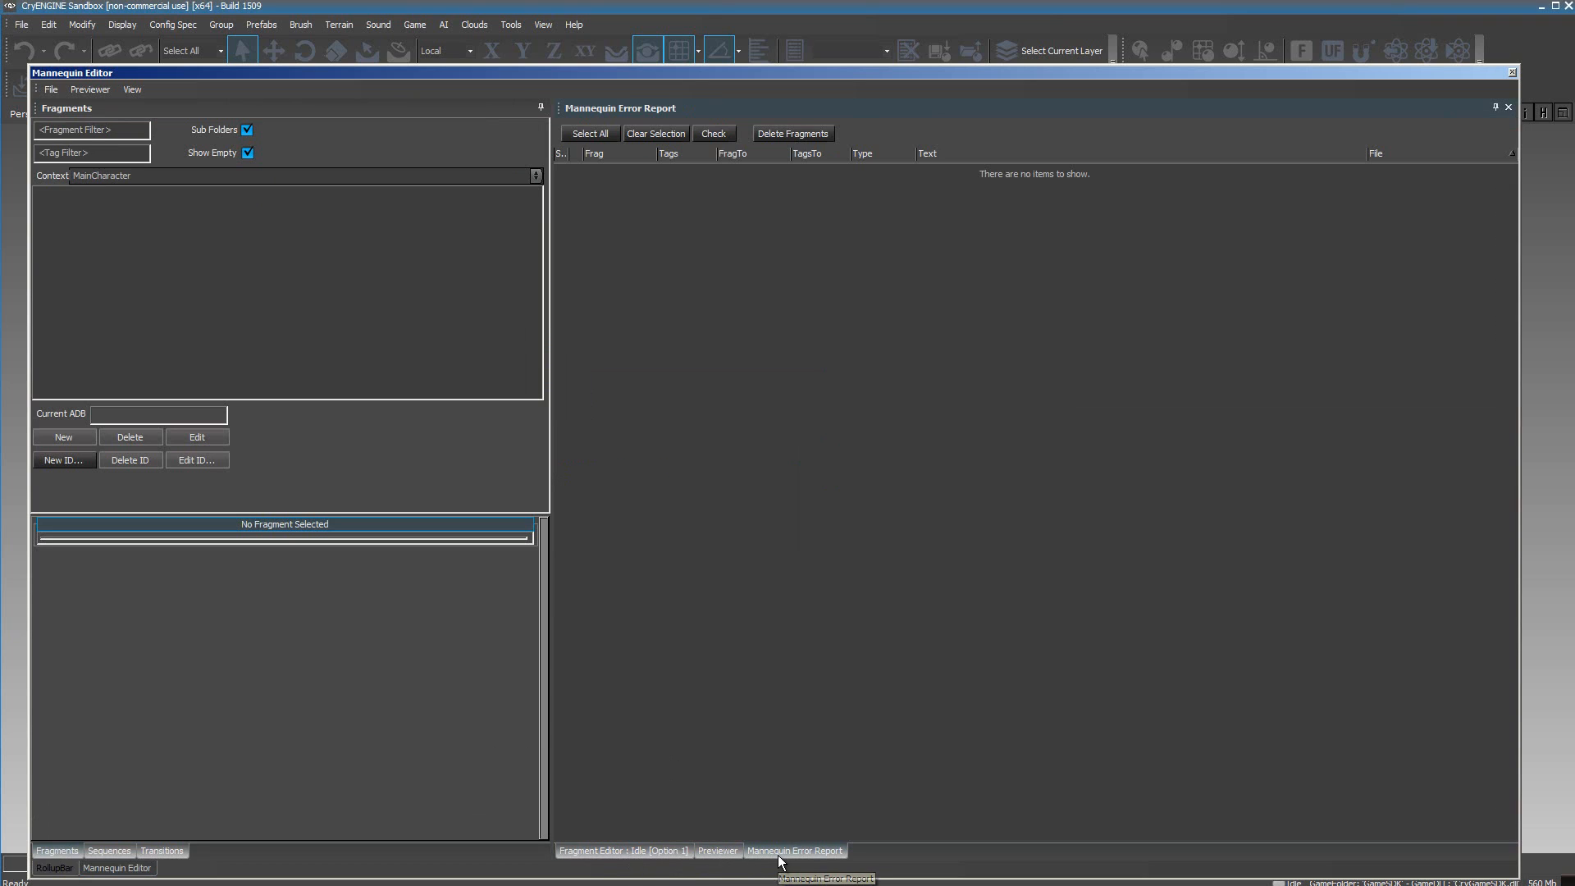
left_click(621, 852)
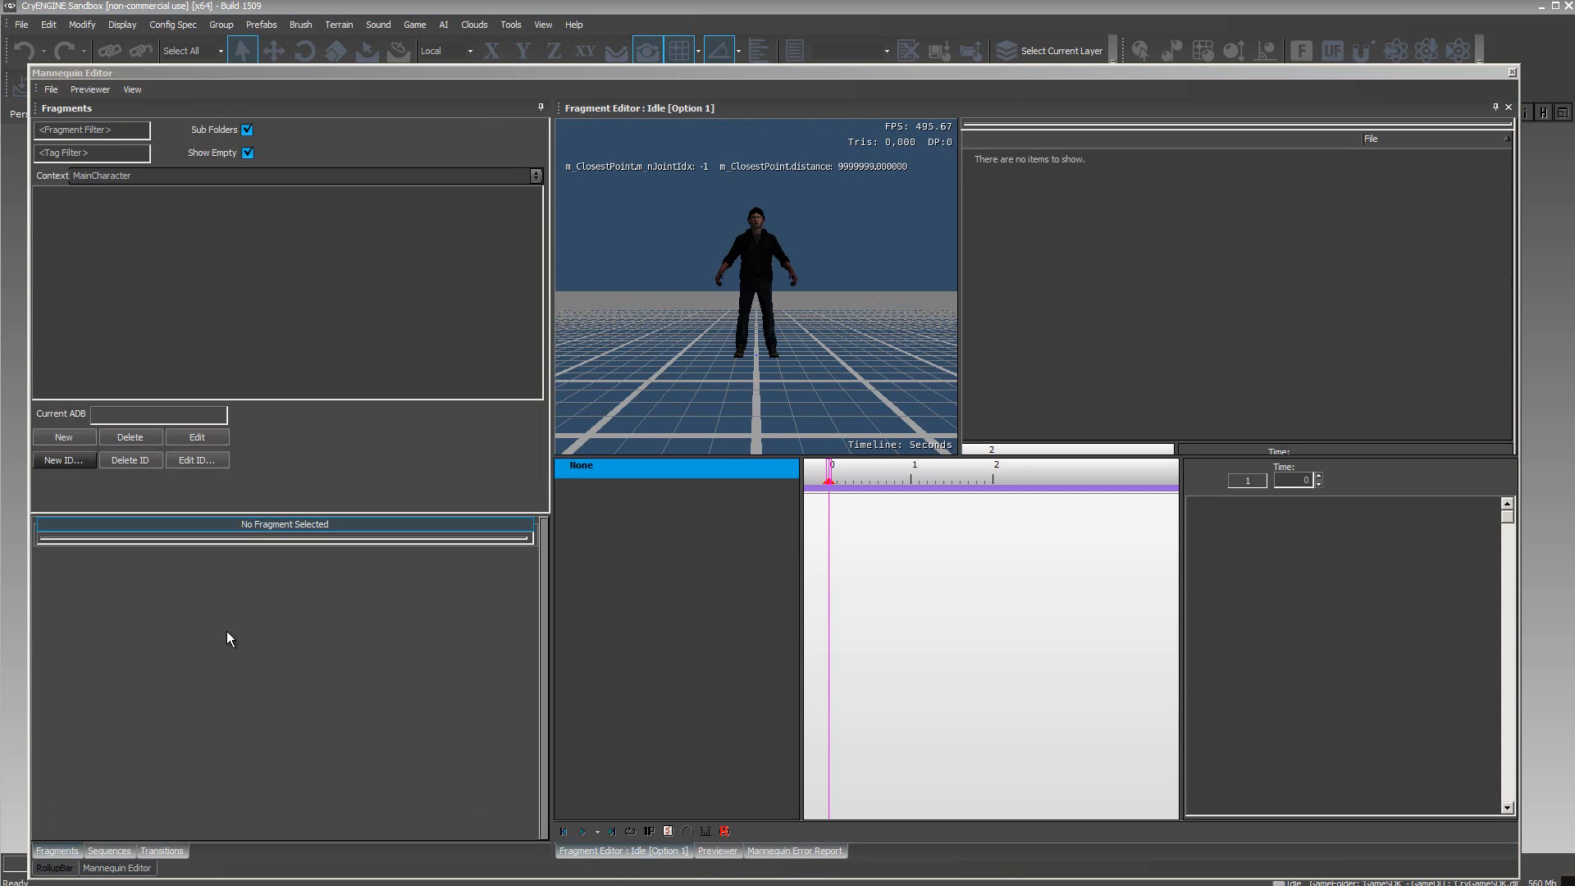
Create a fragment ID named Idle in sdk_tutorial1database.adb with FullBody as its default scope
left_click(56, 850)
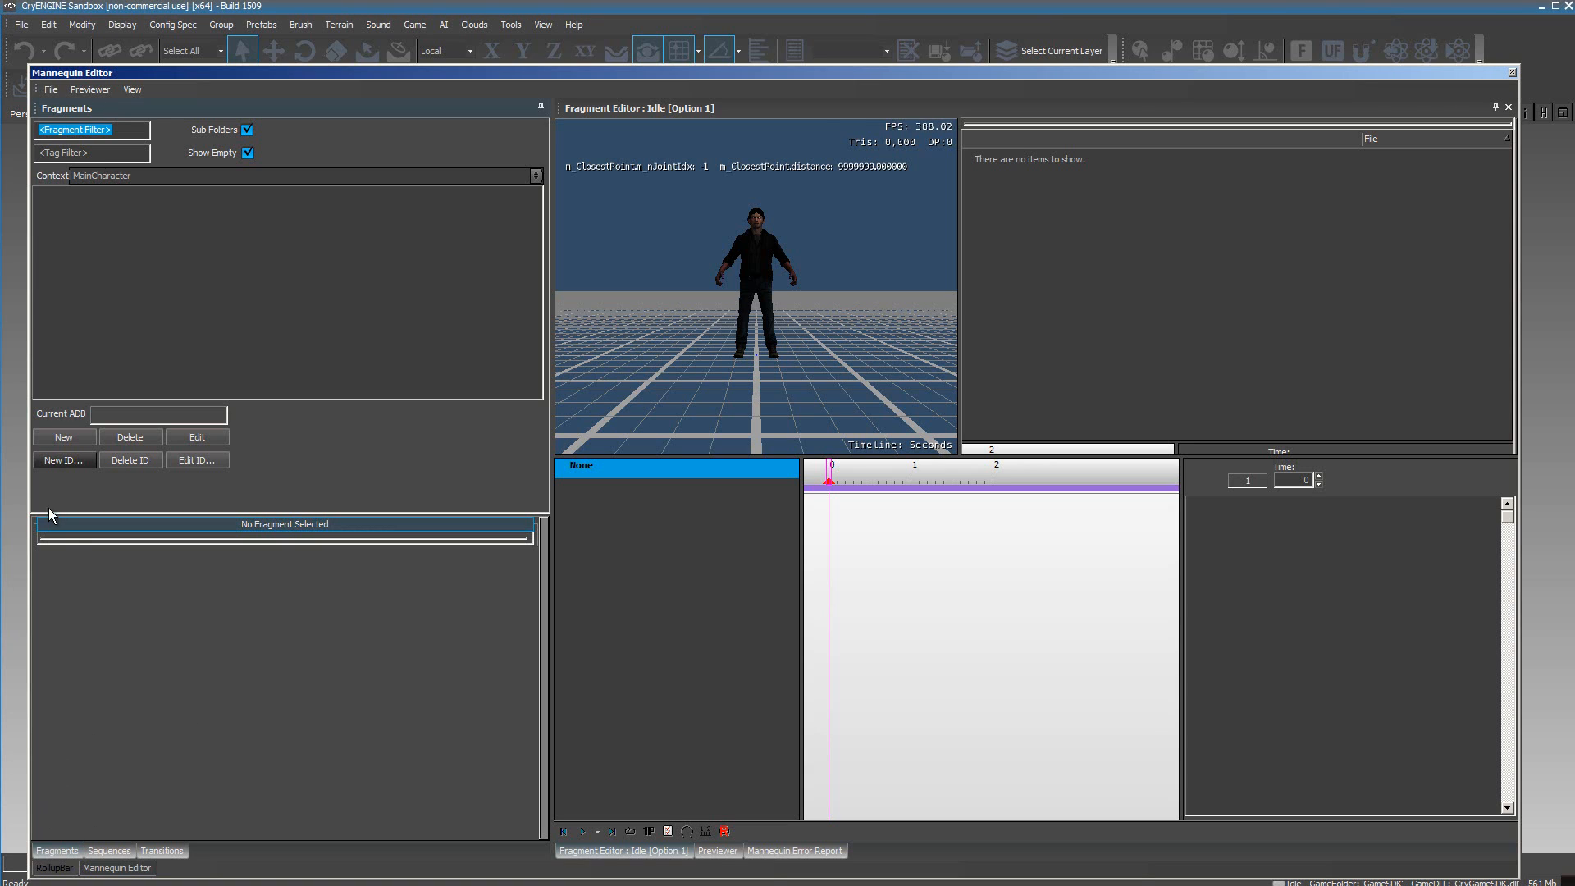
left_click(72, 464)
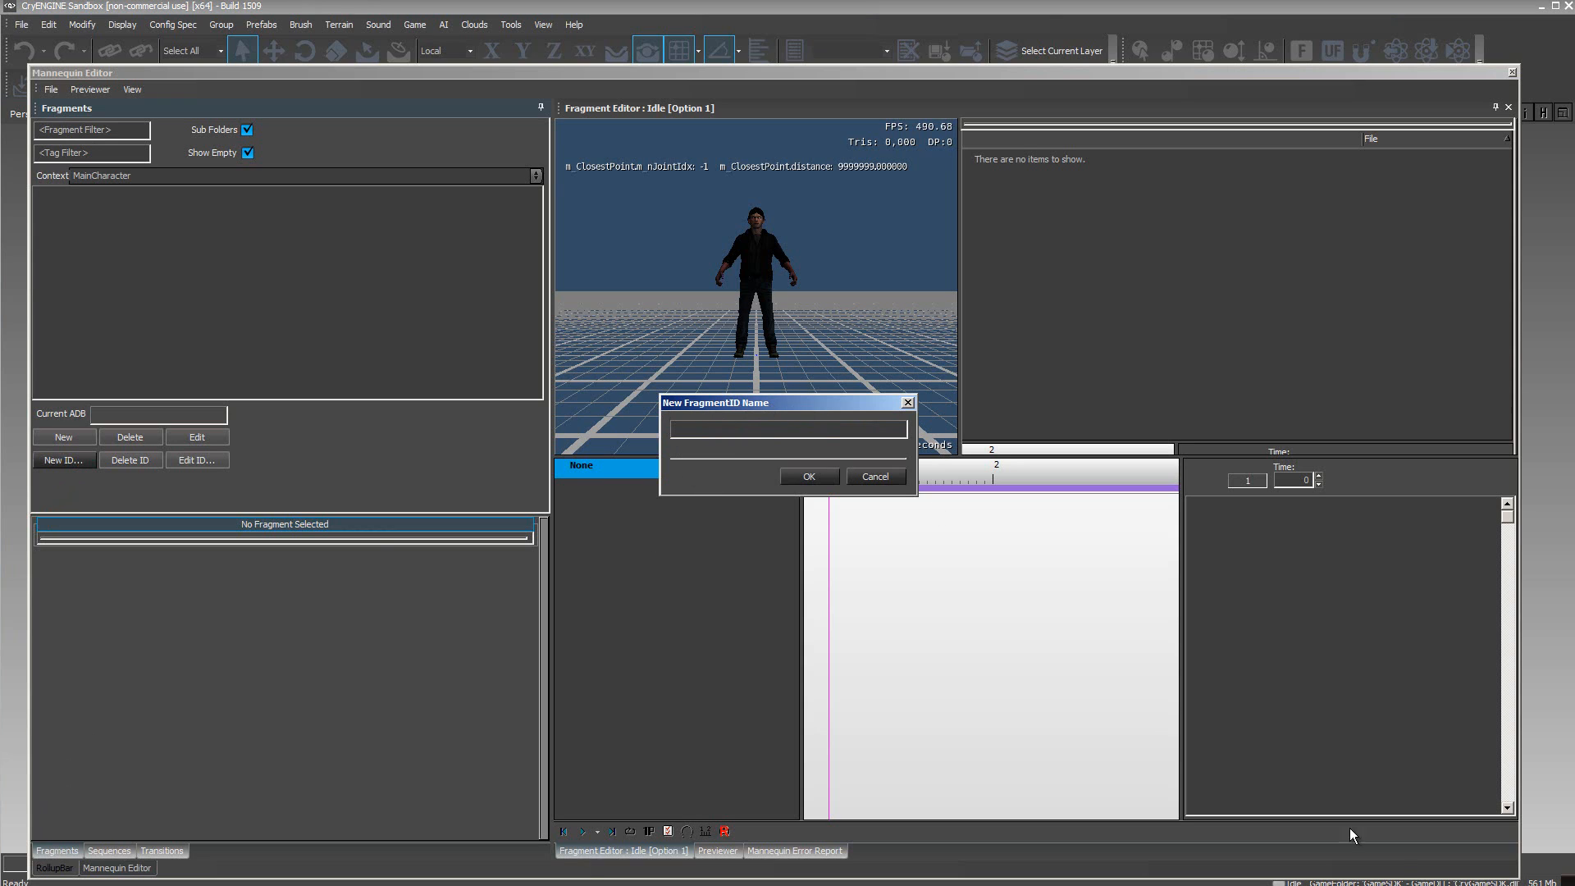
left_click(694, 432)
left_click(809, 477)
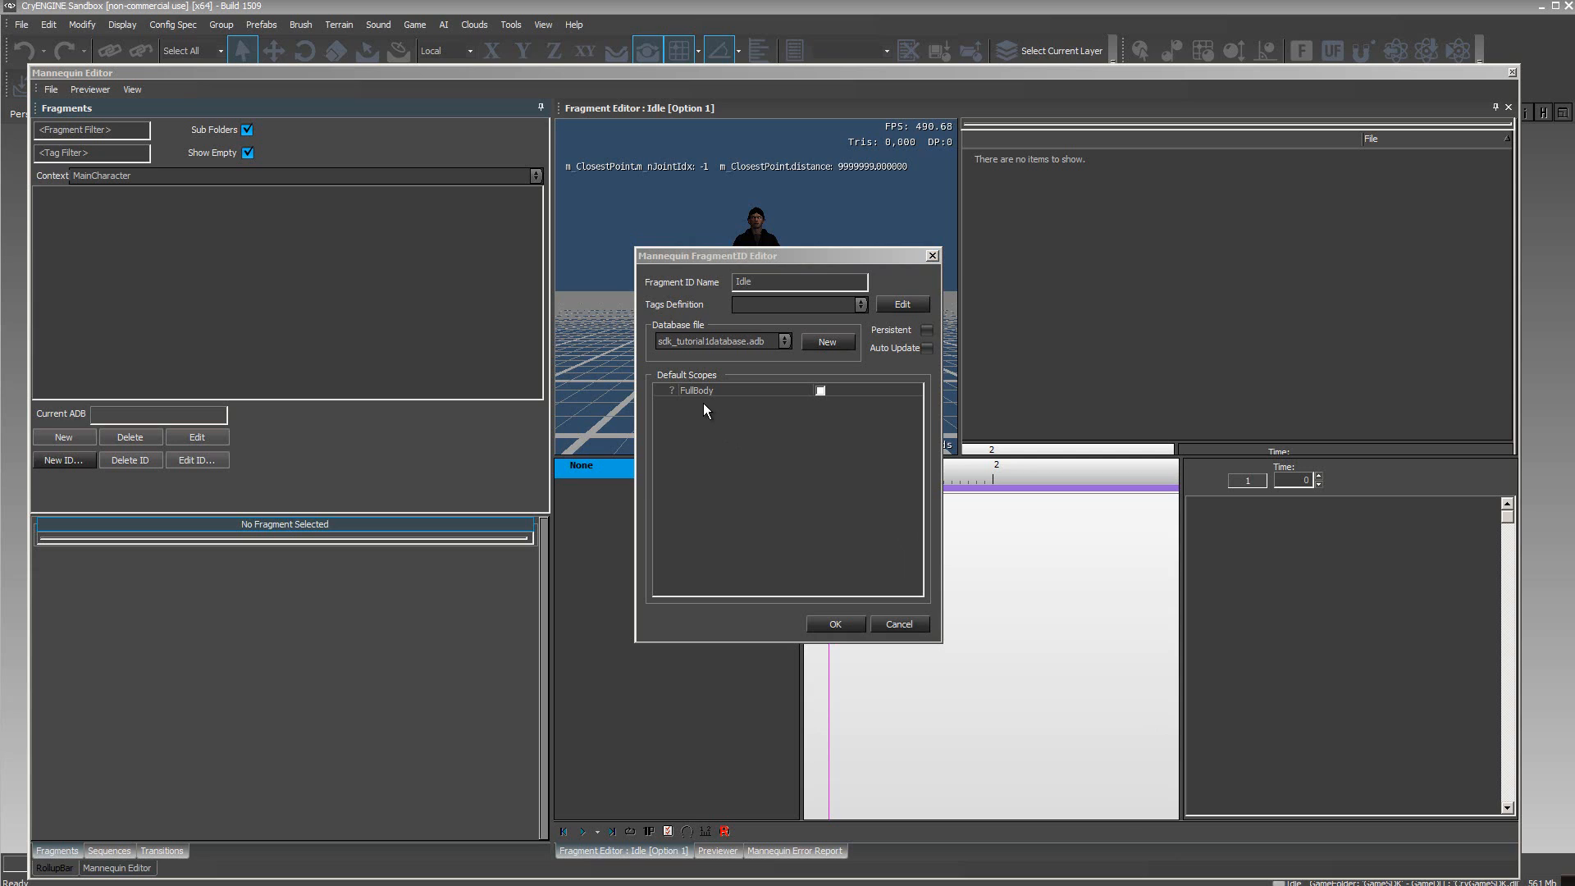
left_click(819, 392)
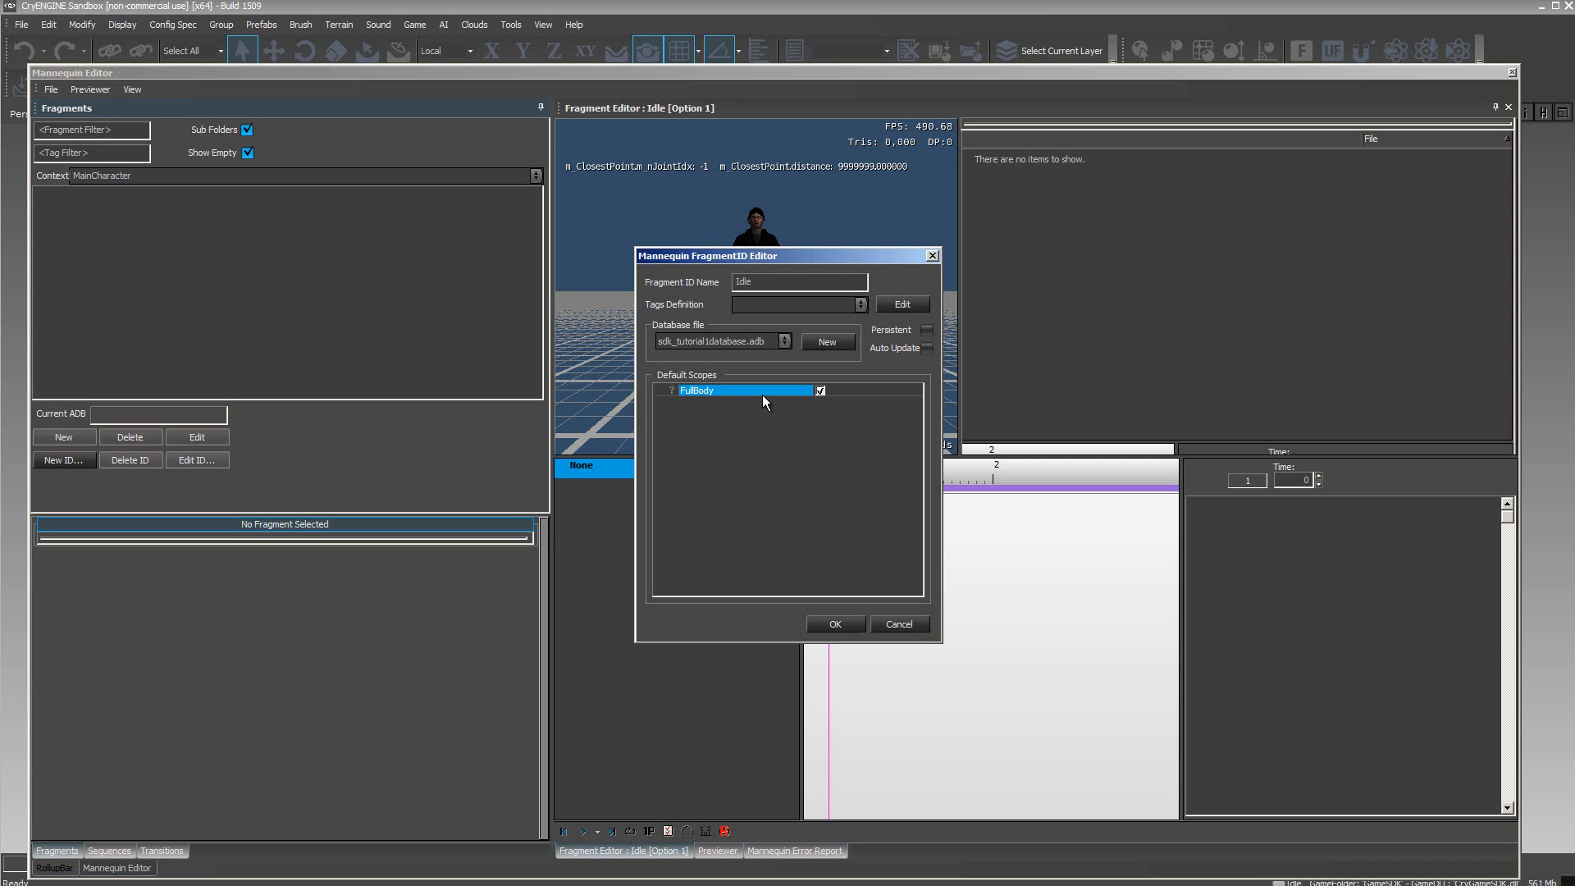
left_click(838, 630)
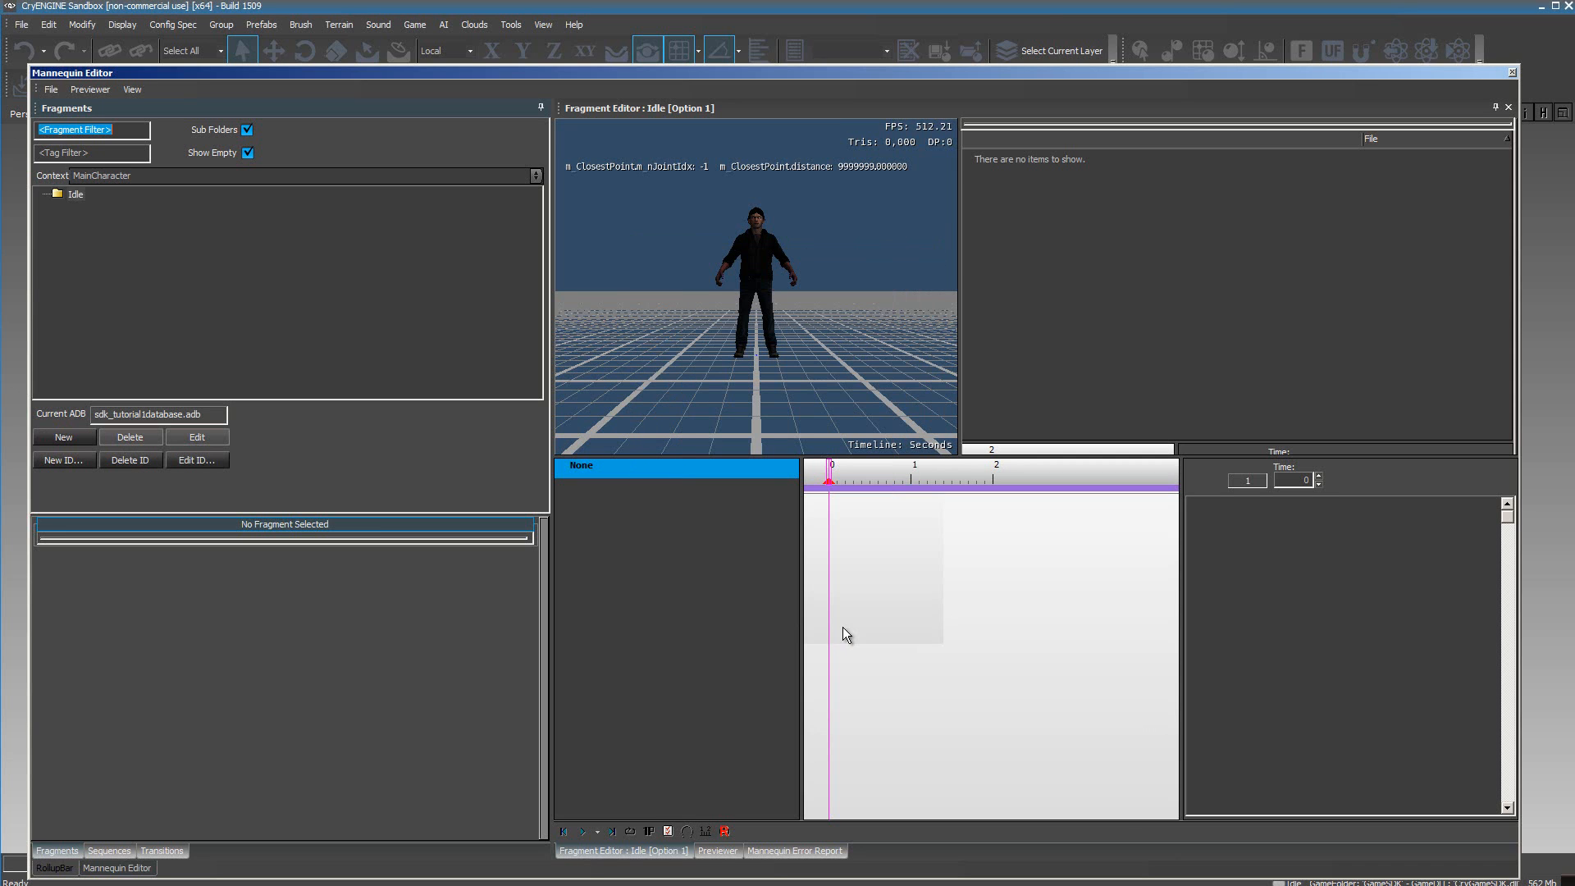
Switch to Windows Explorer and examine the scope definitions in sdk_tutorial1controllerdefs and playercontrollerdefs in the adb folder
key("alt+Tab")
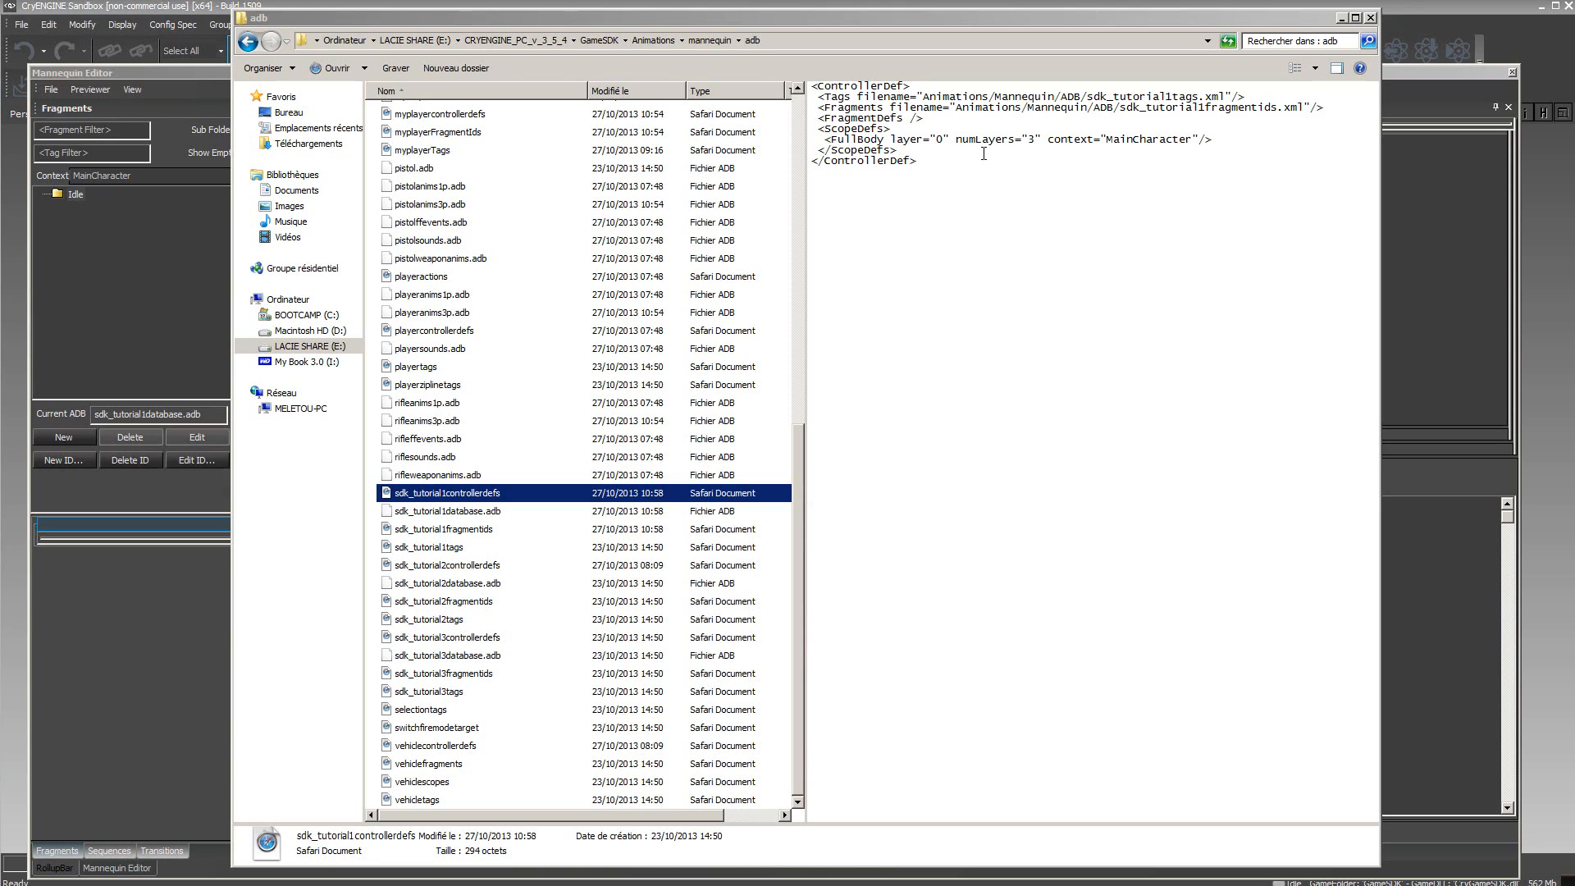
left_click(824, 140)
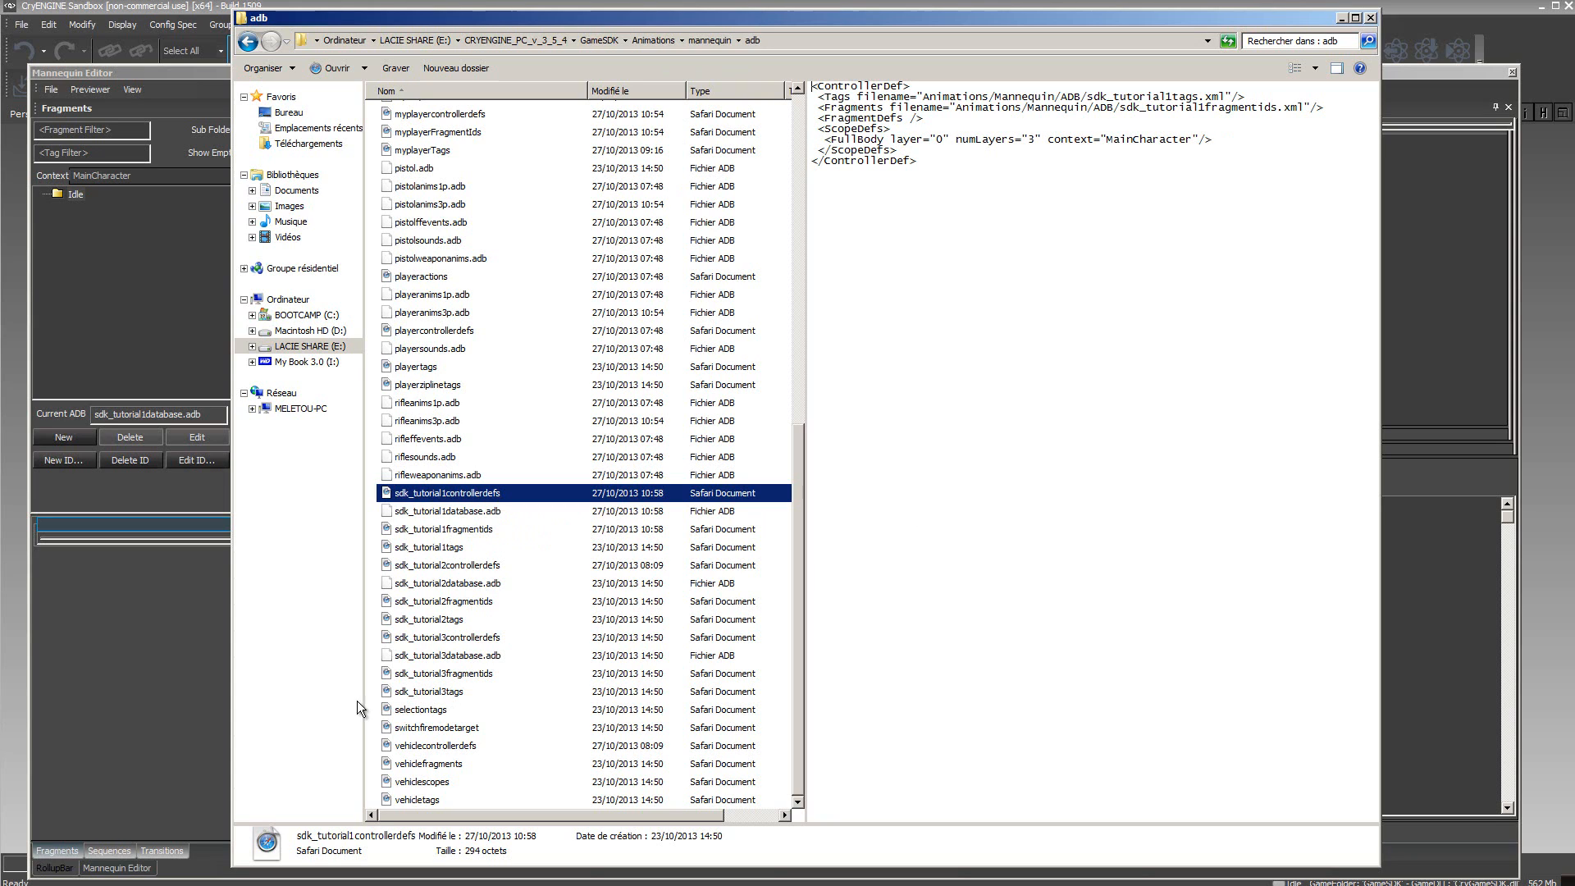
left_click(427, 639)
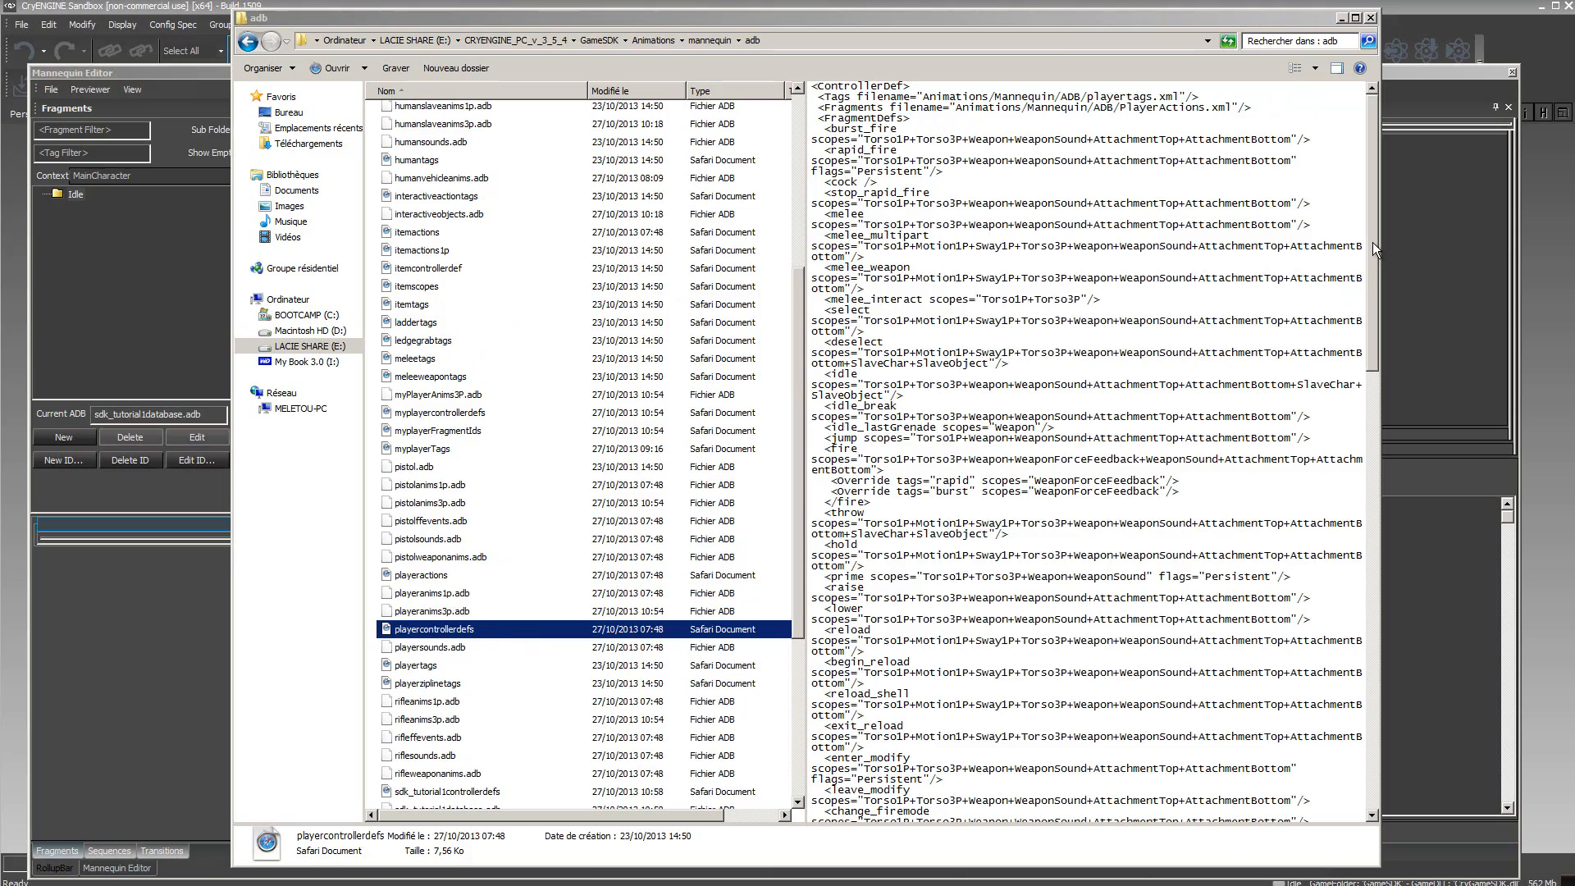
left_click_drag(1371, 242, 1363, 700)
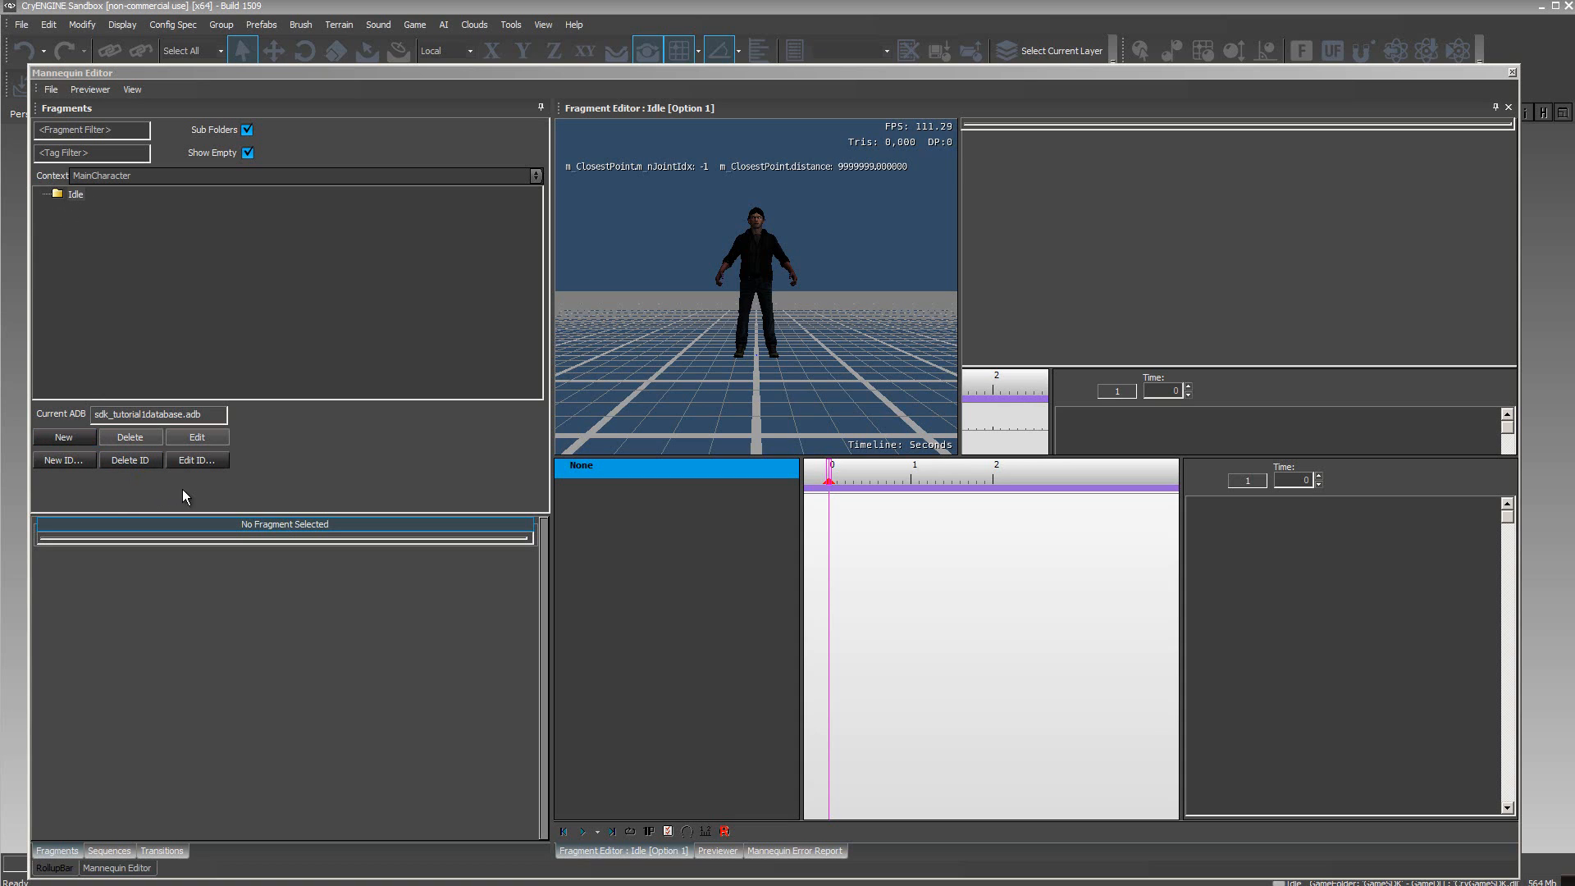
Check the Idle fragment ID's database file and default scopes, leaving the settings as they are
left_click(196, 459)
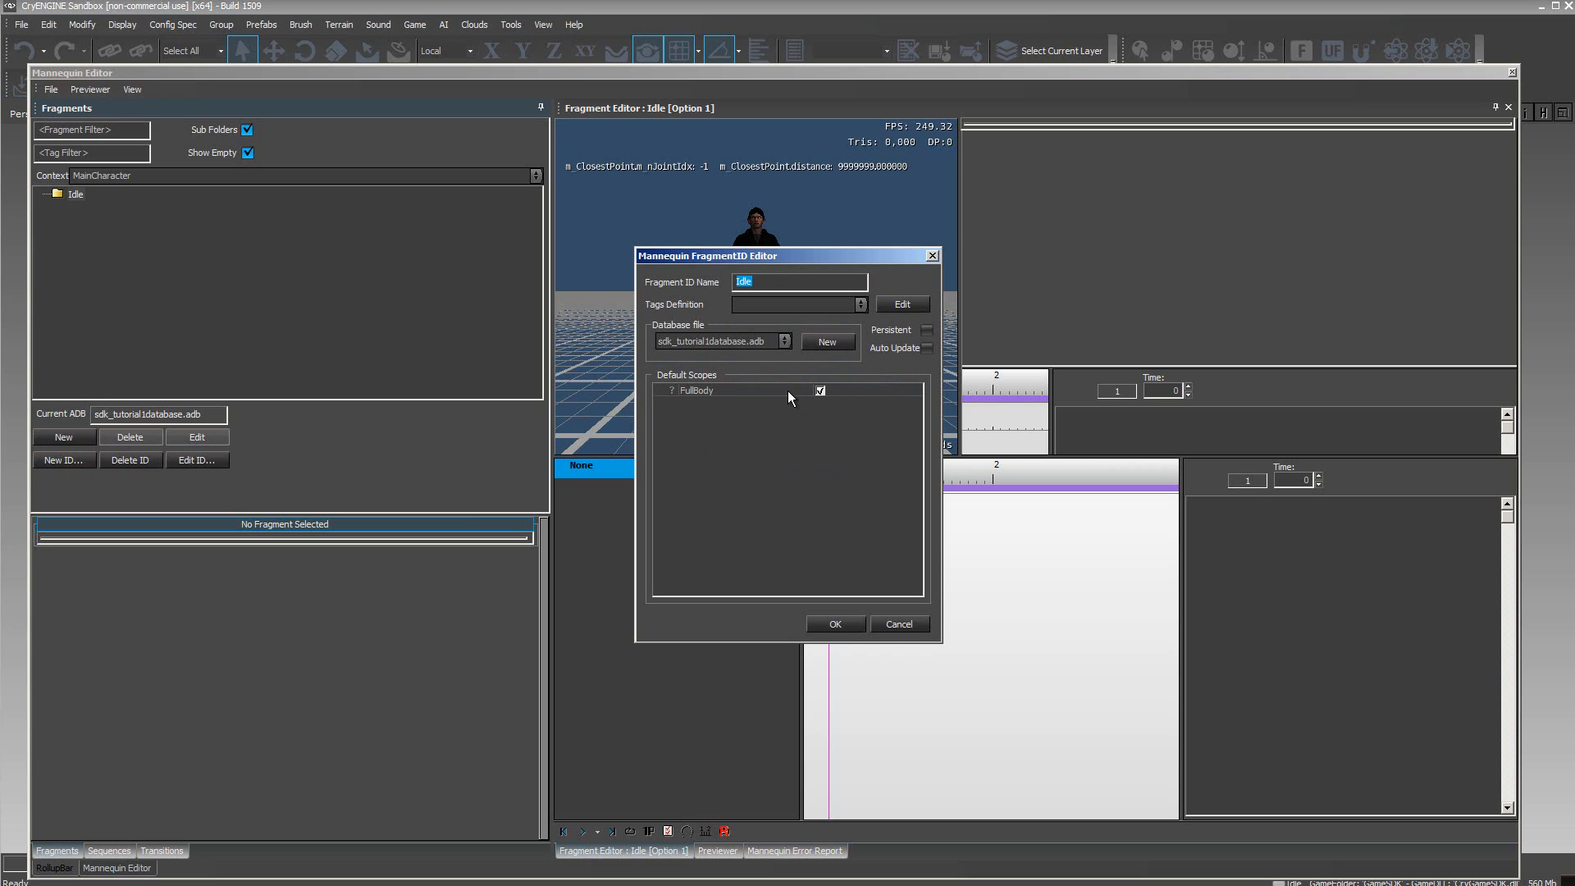
left_click(906, 625)
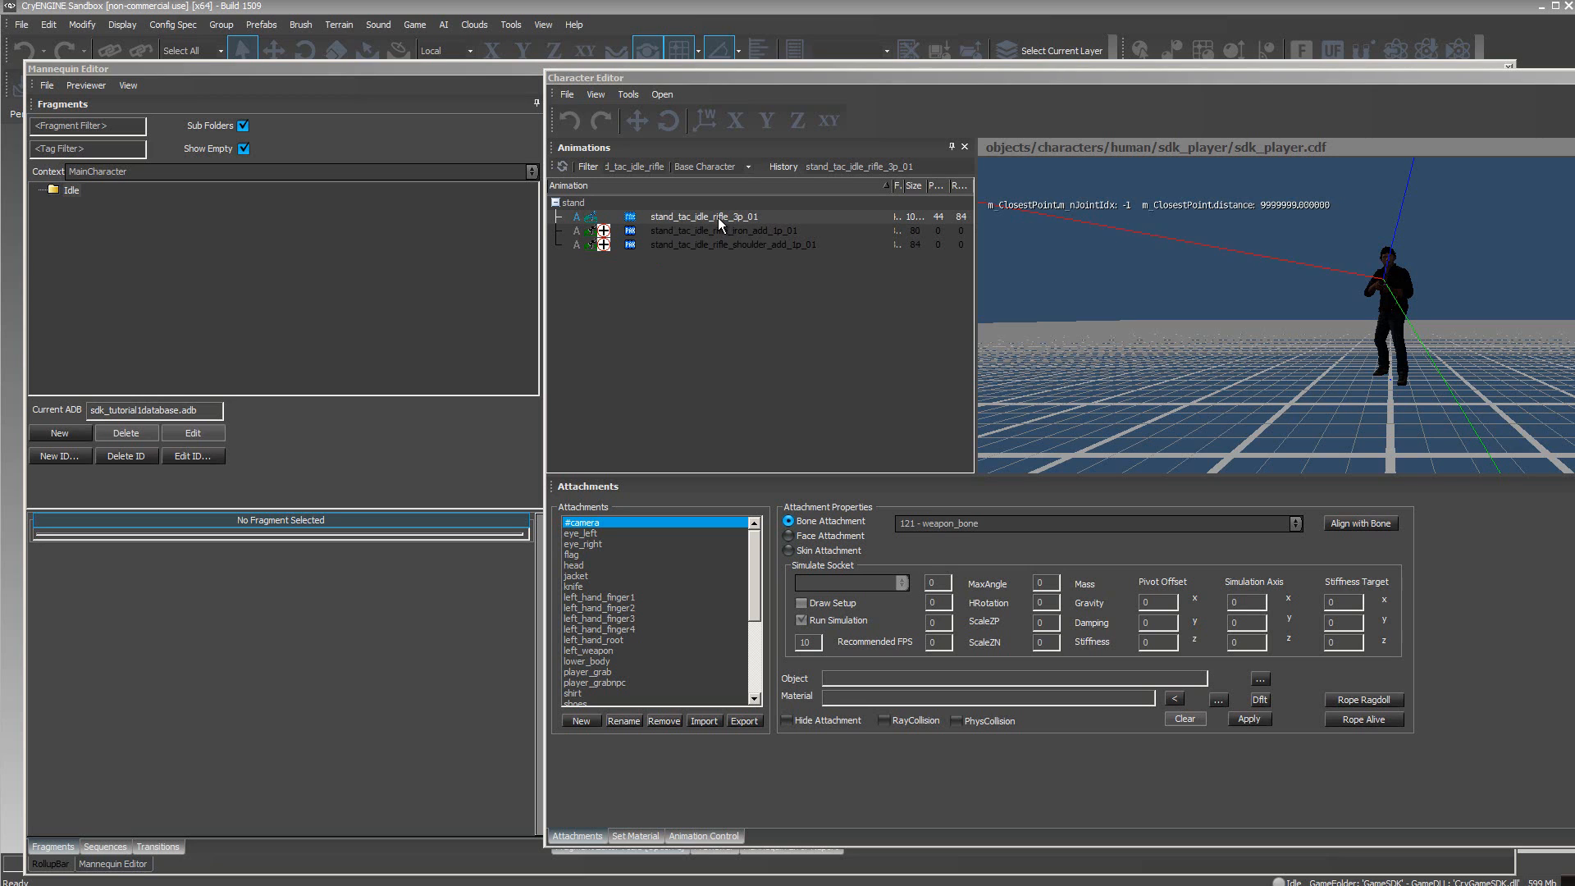
Add the stand_tac_idle_rifle_3p_01 animation from the Character Editor to the Idle fragment, and play it through before rewinding
left_click_drag(717, 218, 56, 197)
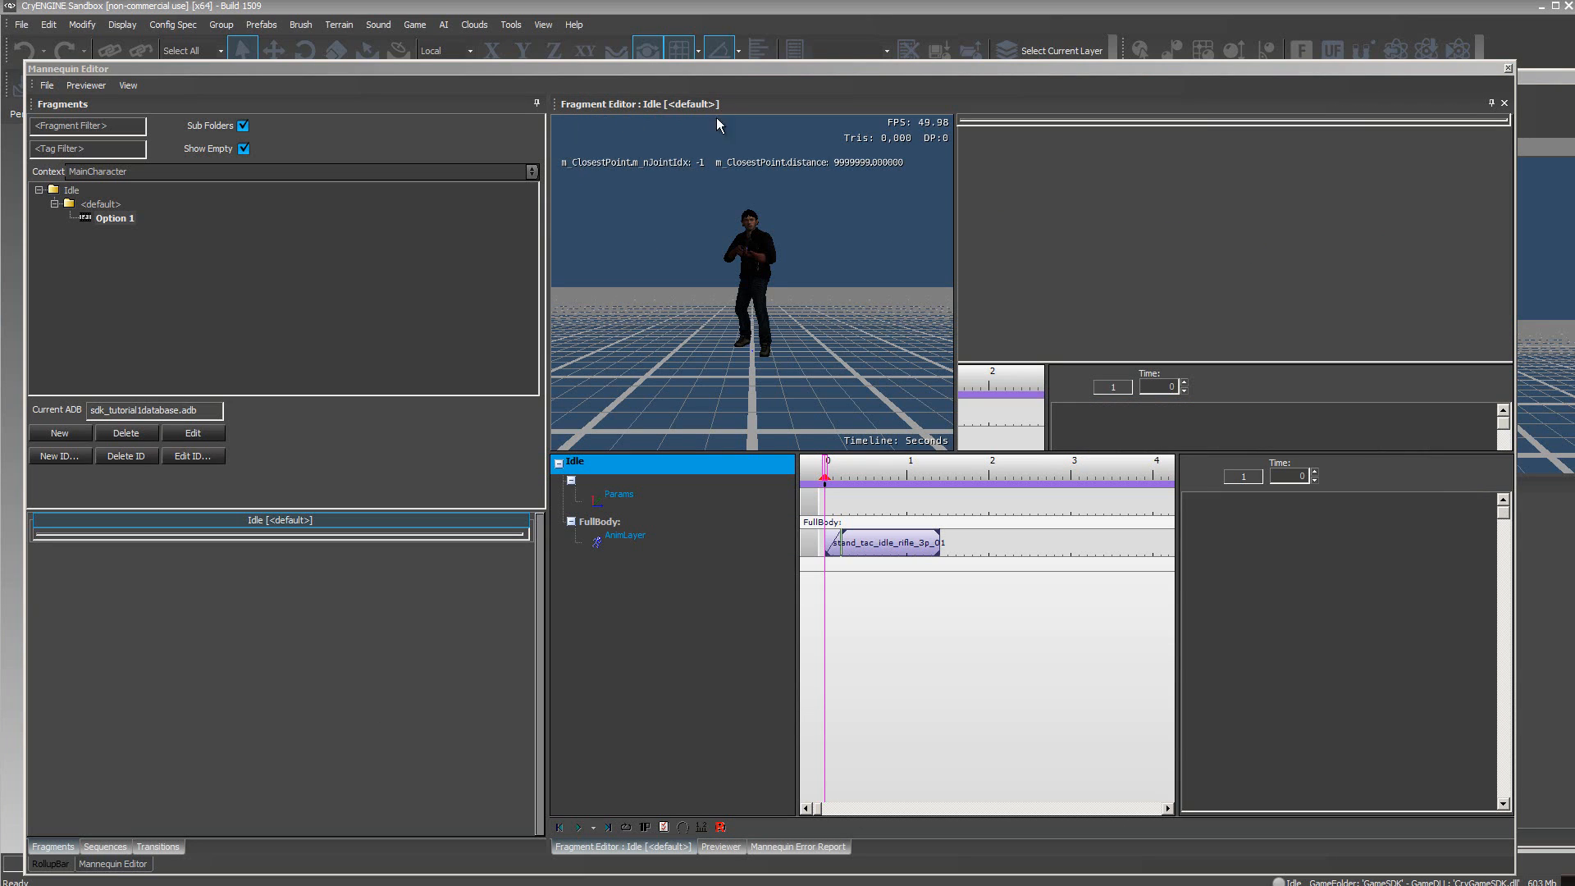
left_click(727, 847)
left_click(661, 849)
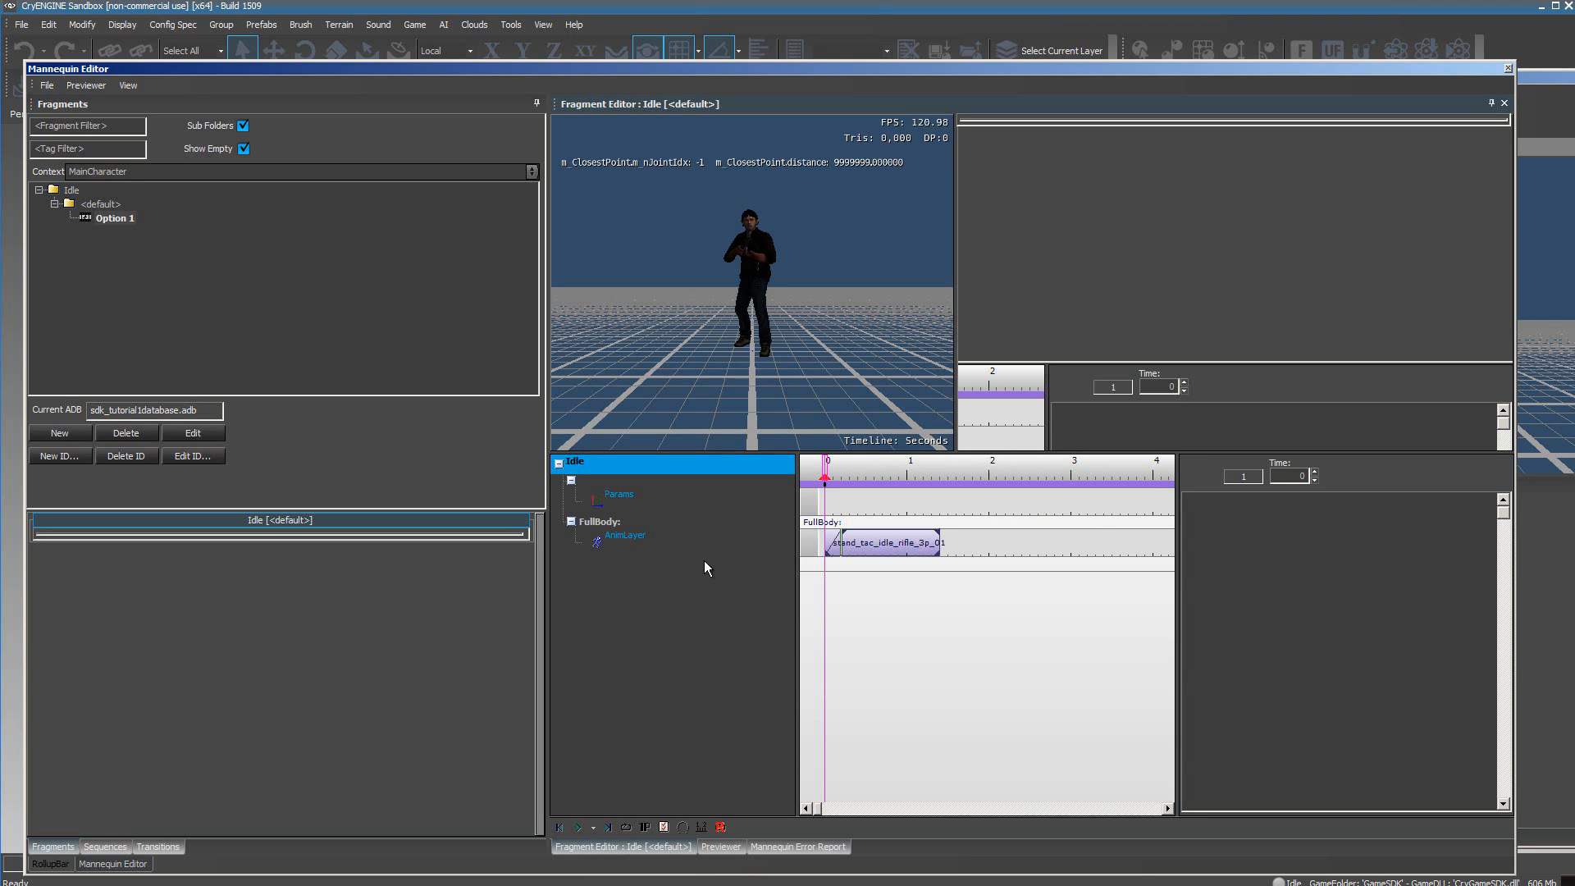
left_click(579, 829)
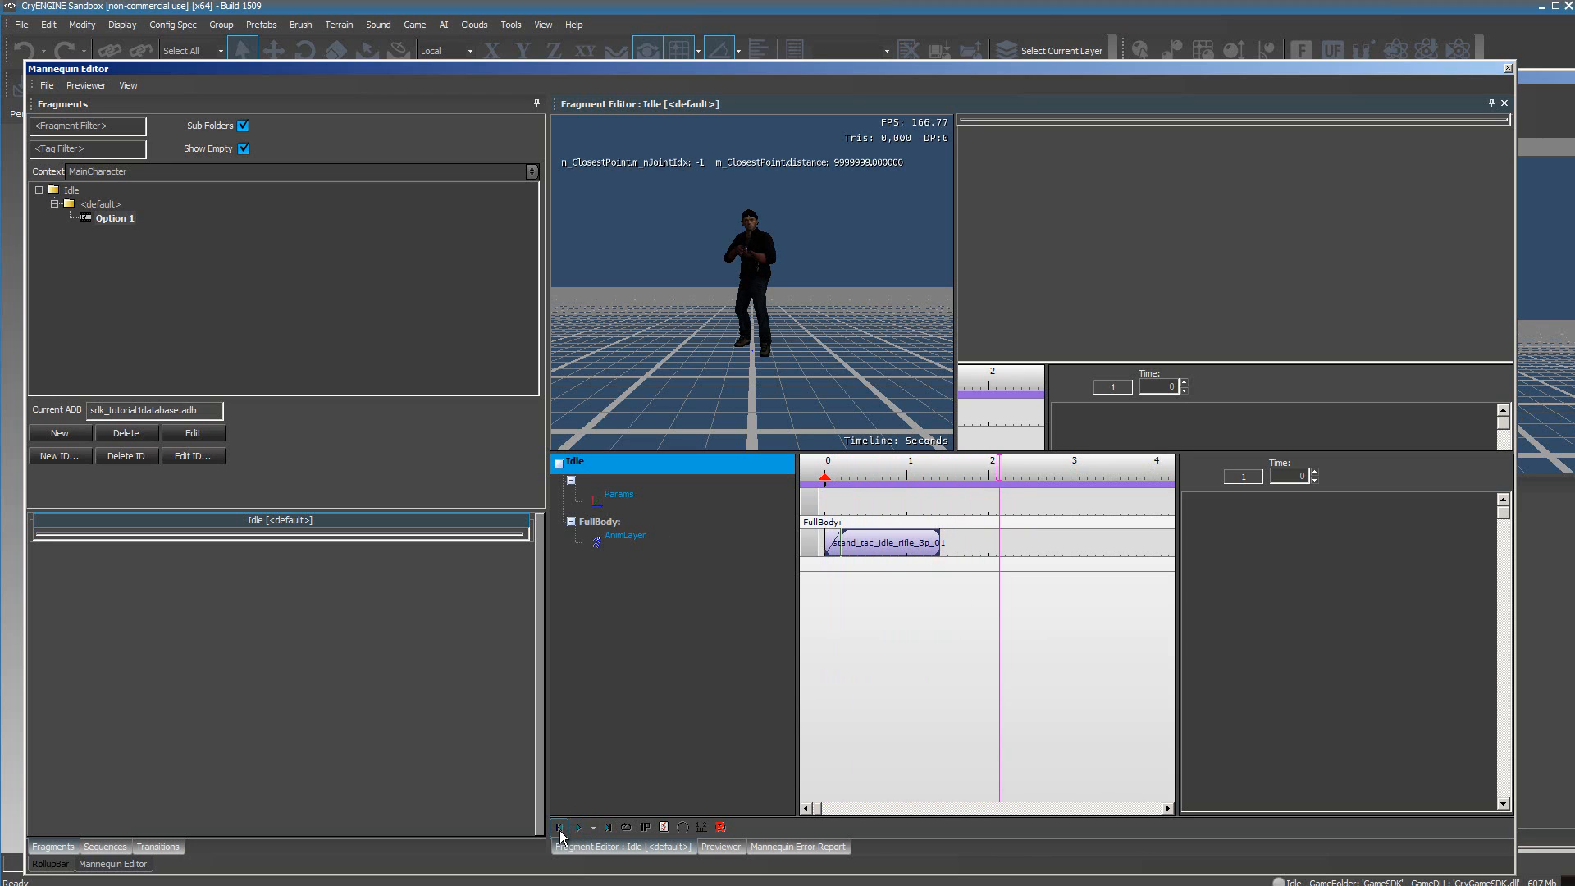
left_click(559, 828)
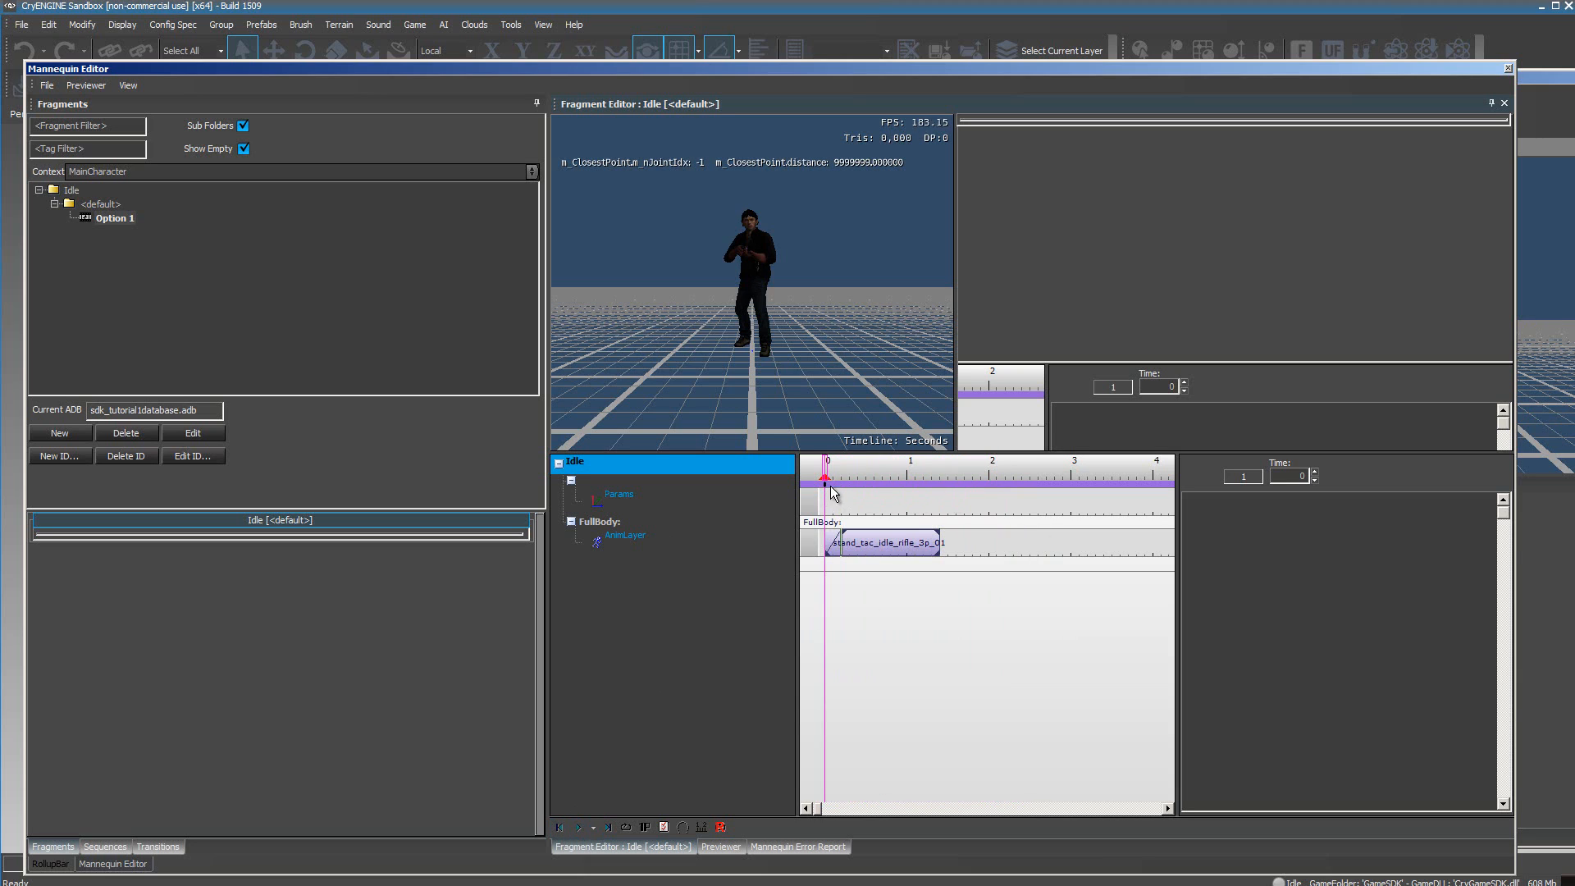
Set the playback range from 0 to 2 seconds and play the Idle fragment with looped playback enabled
mouse_move(825, 478)
left_mouse_down()
mouse_move(841, 479)
mouse_move(823, 479)
left_mouse_up()
left_click_drag(922, 485, 994, 484)
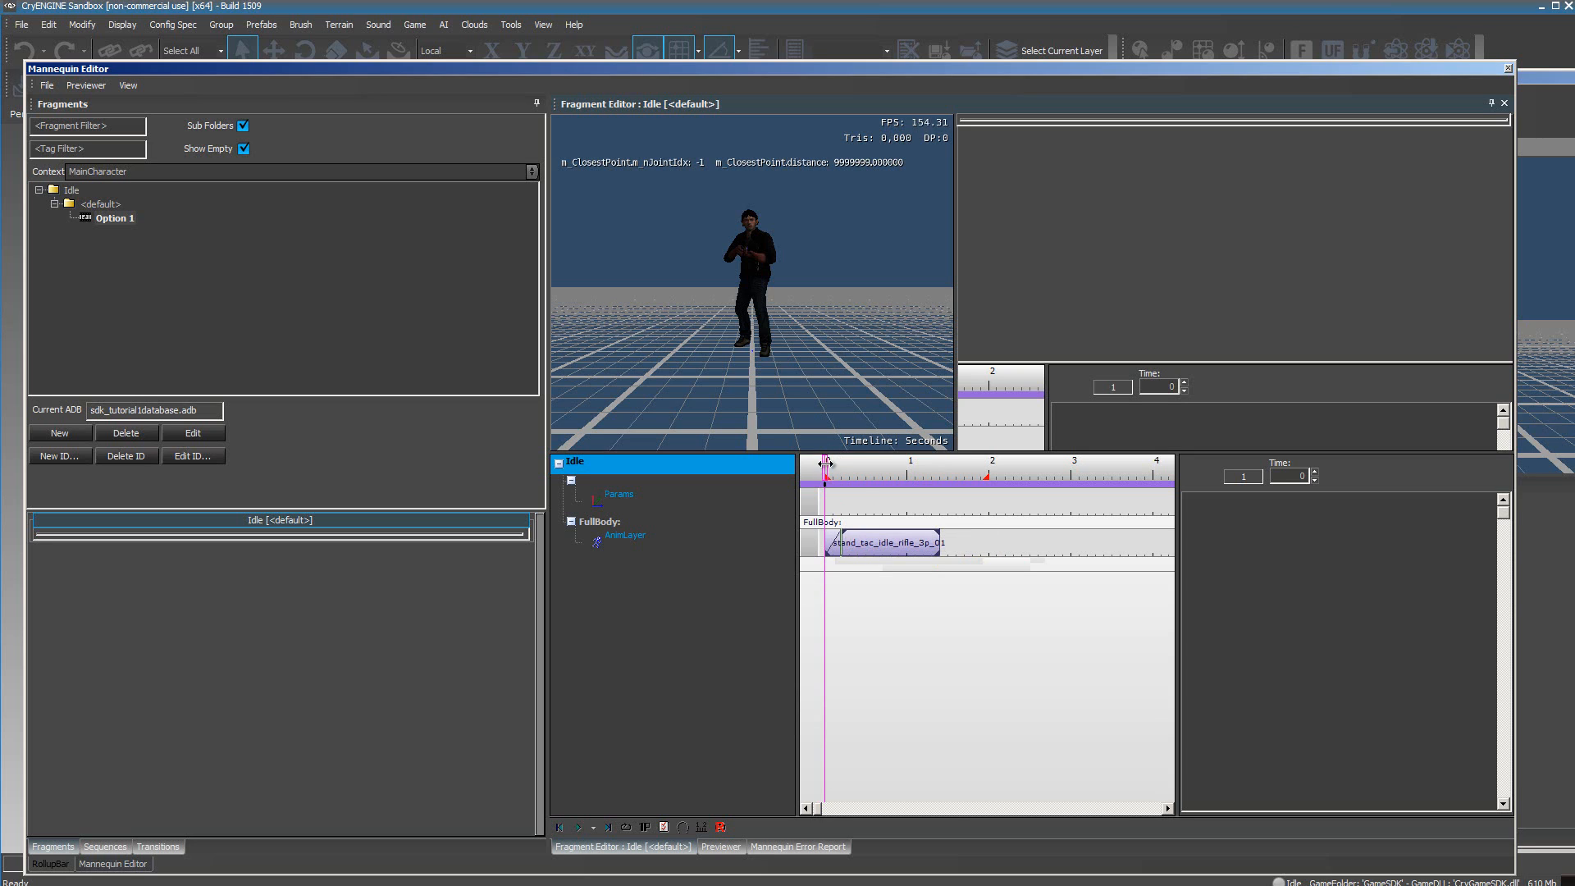
mouse_move(825, 466)
left_mouse_down()
mouse_move(932, 465)
mouse_move(824, 464)
left_mouse_up()
left_click(578, 827)
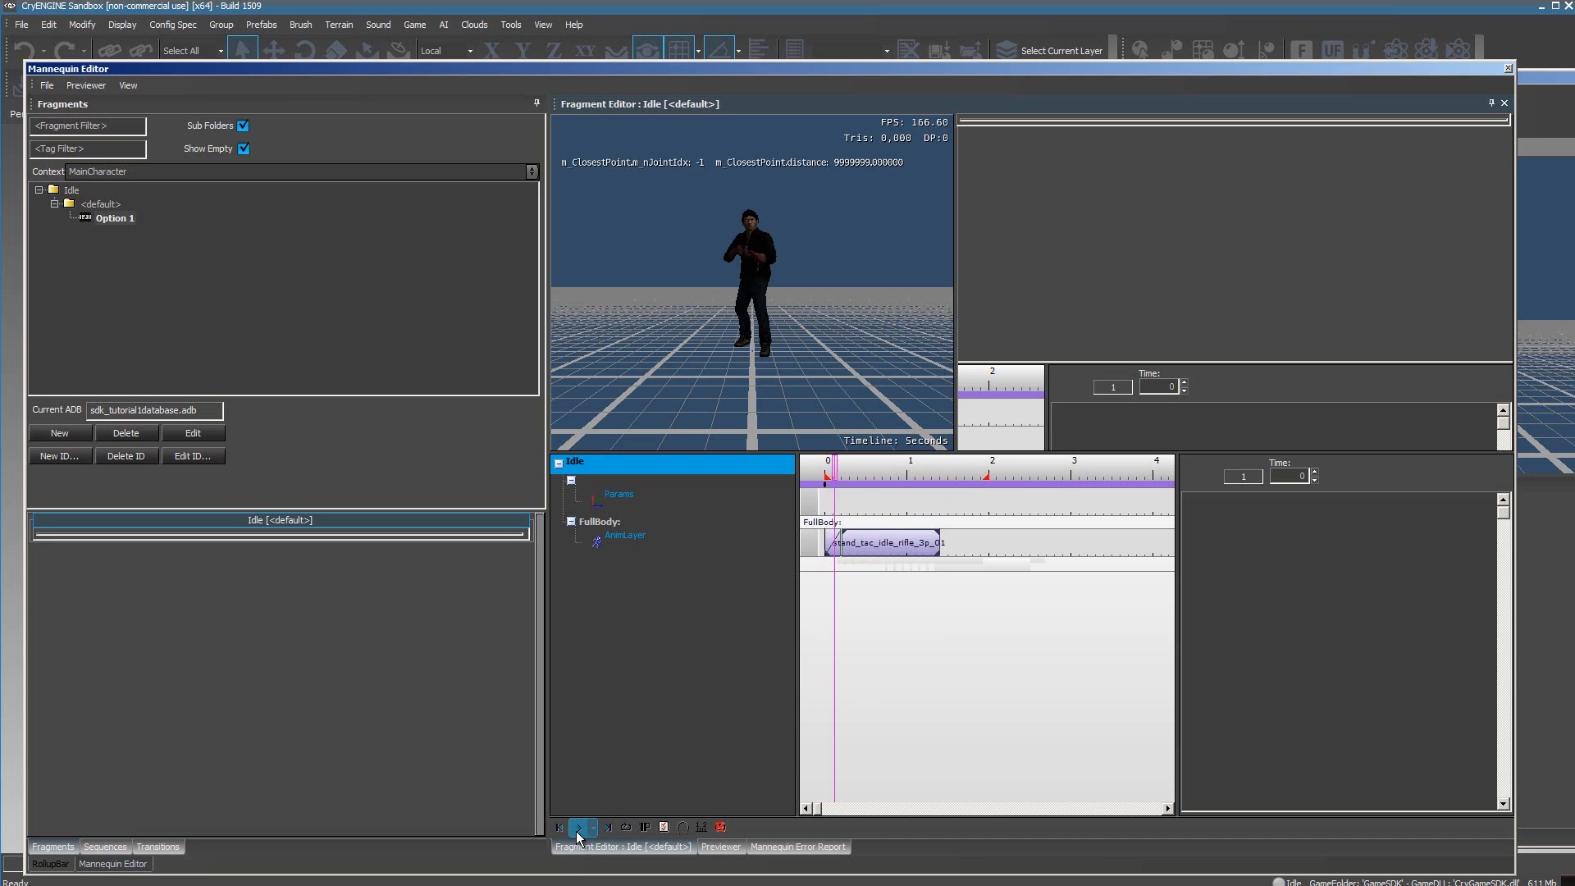
left_click(625, 828)
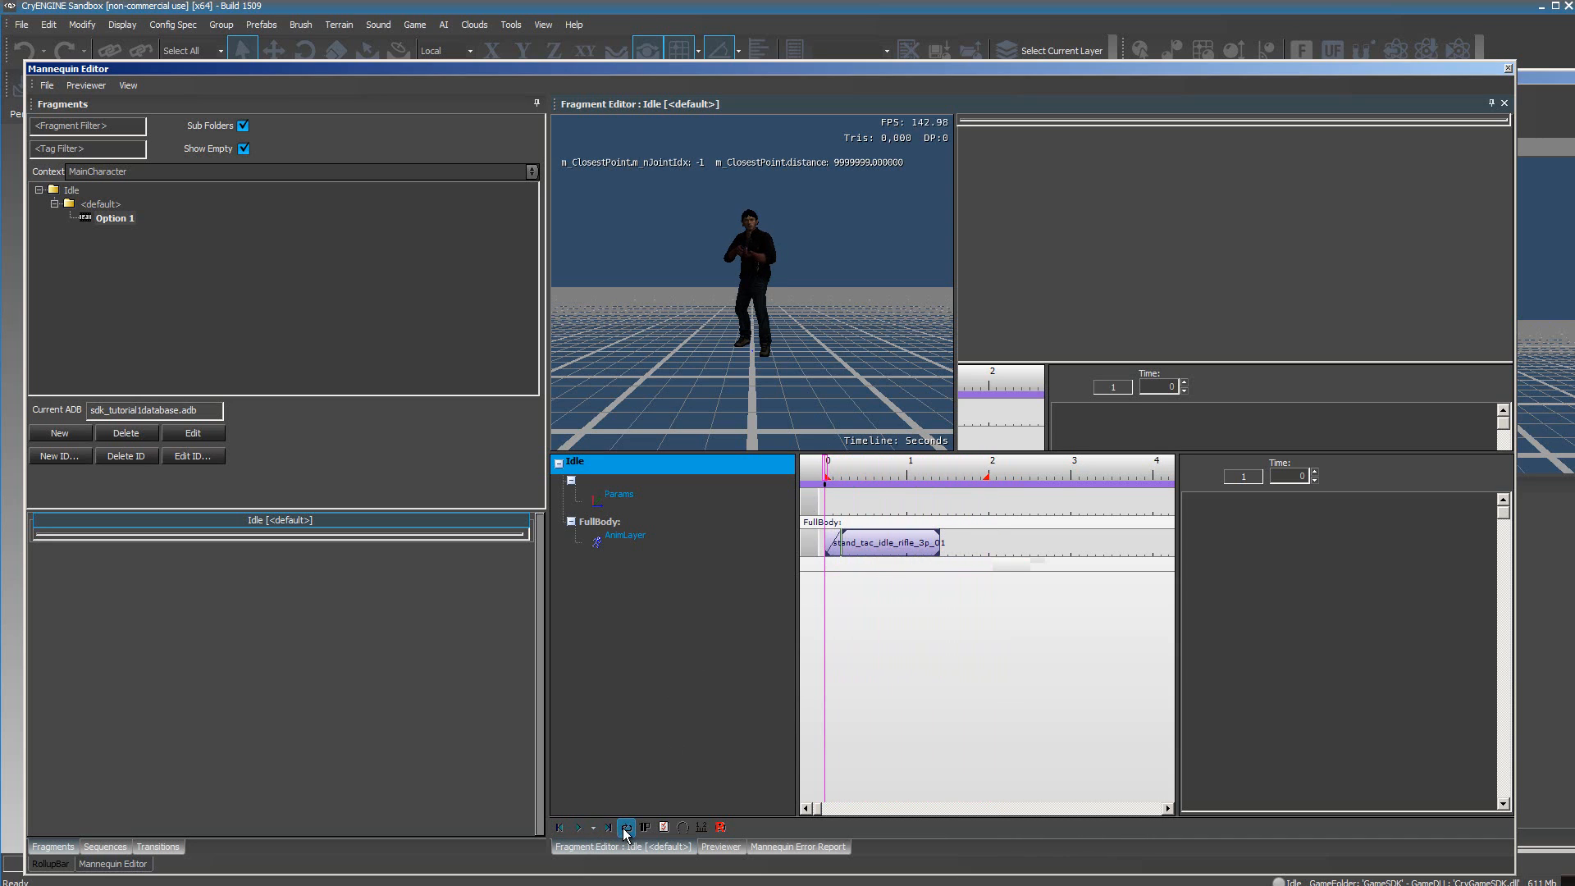
left_click(580, 830)
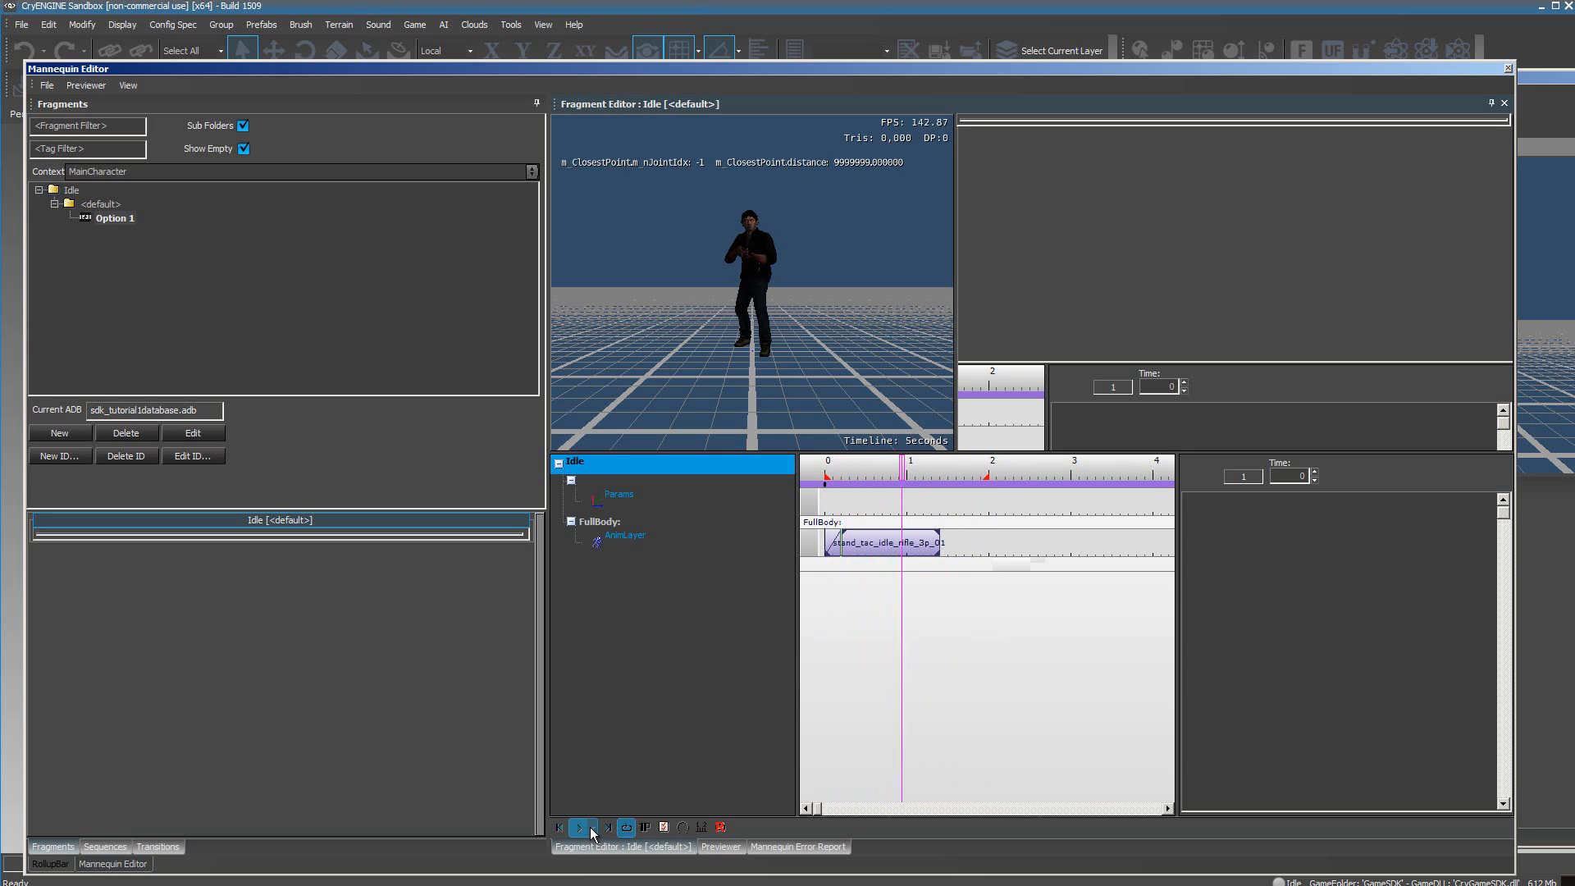
Preview the looping playback at speeds 2 and 1/2, and reset the playback speed to 1
left_click(593, 827)
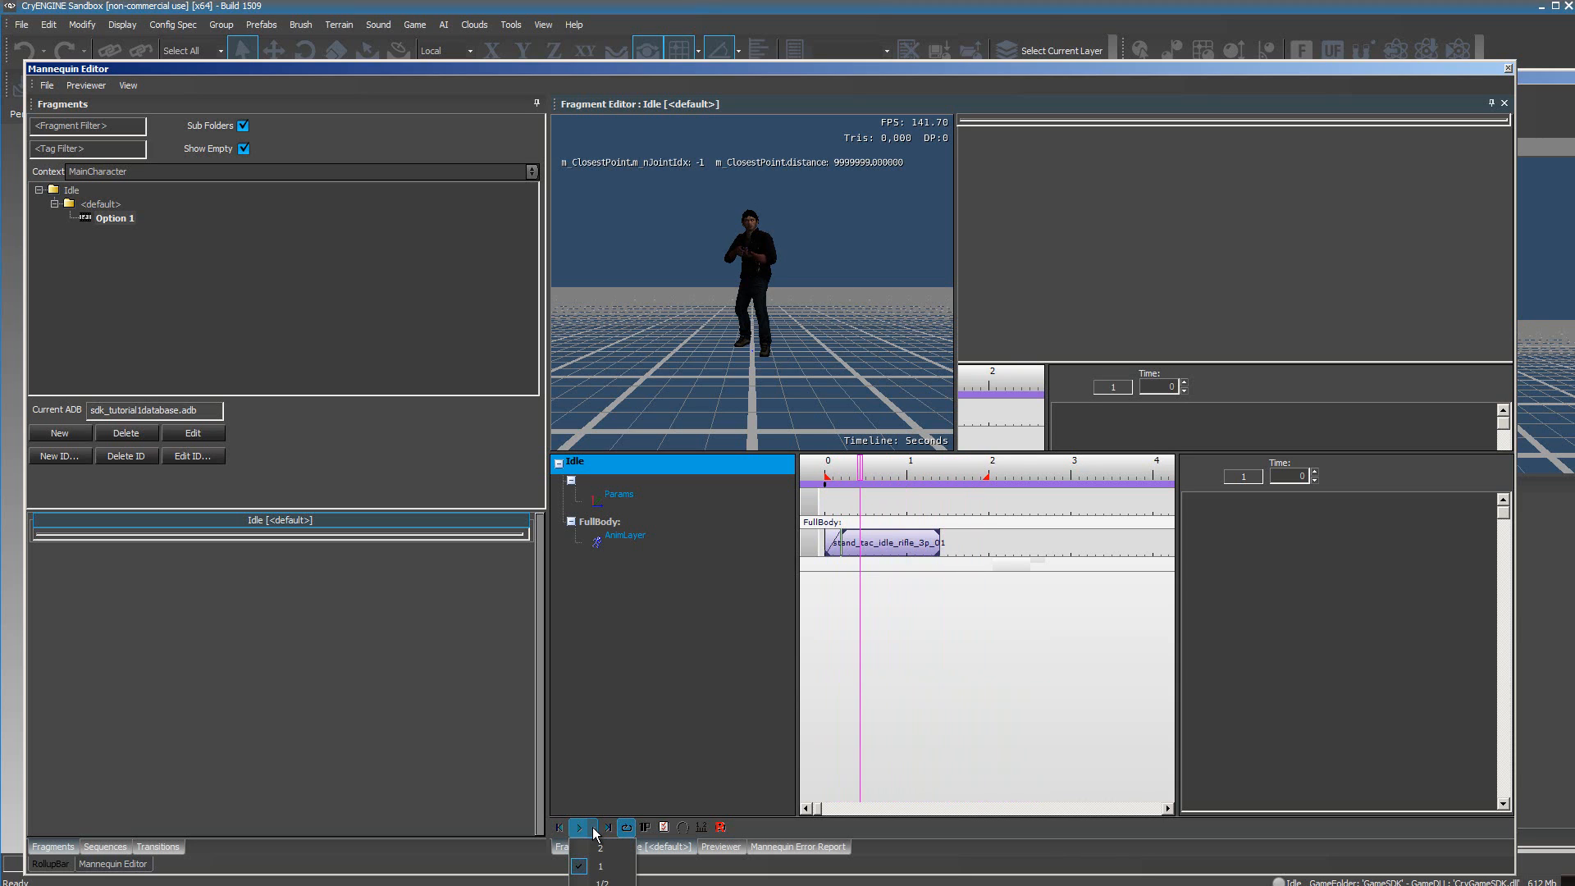
left_click(599, 848)
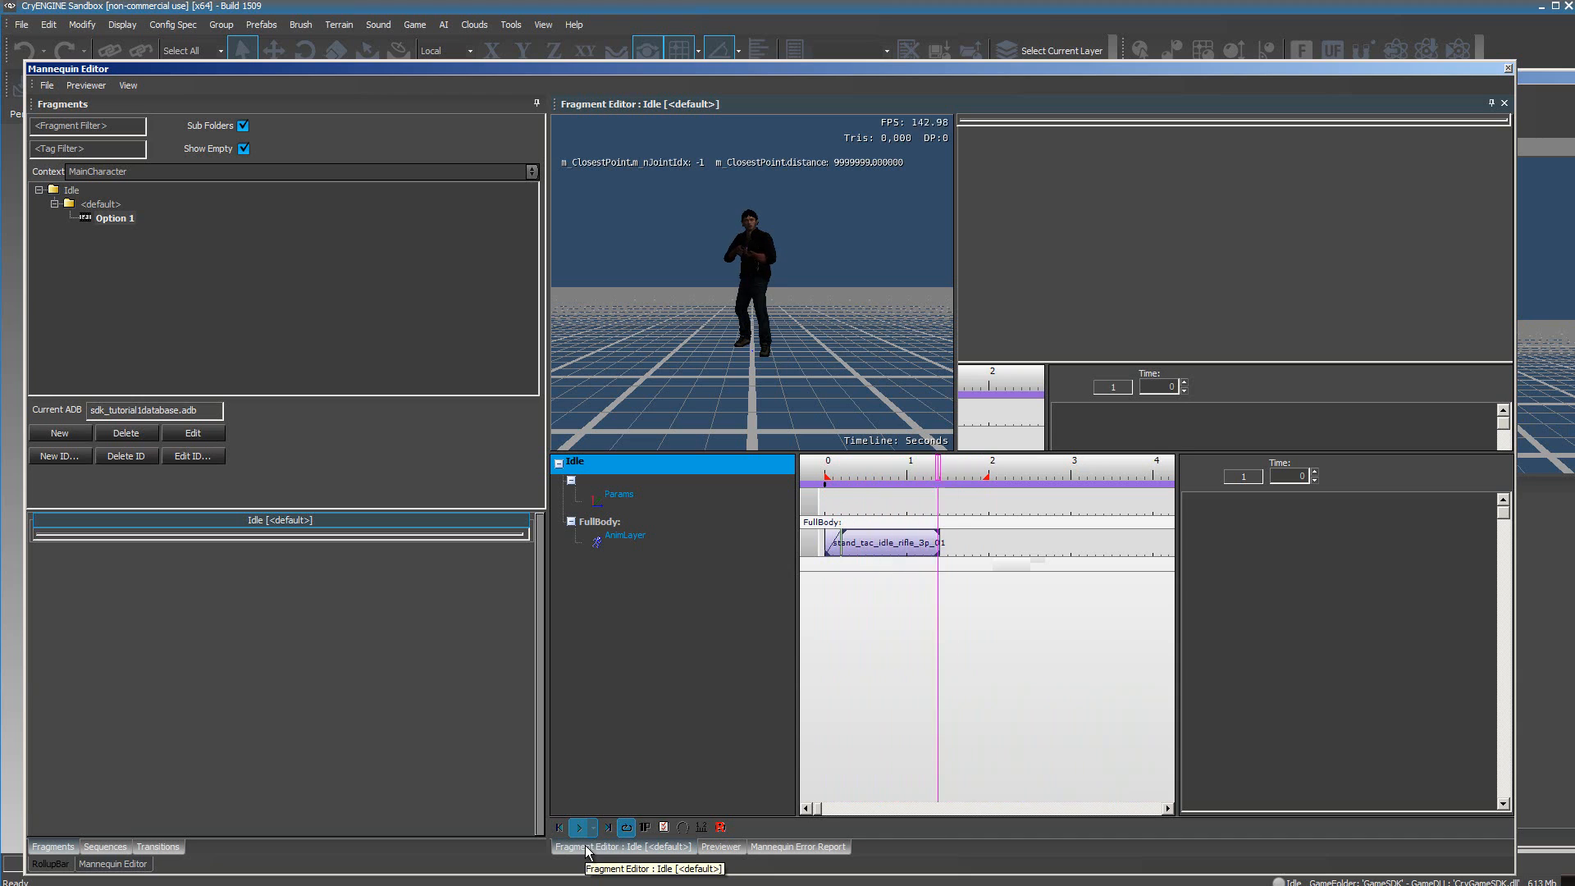
left_click(593, 828)
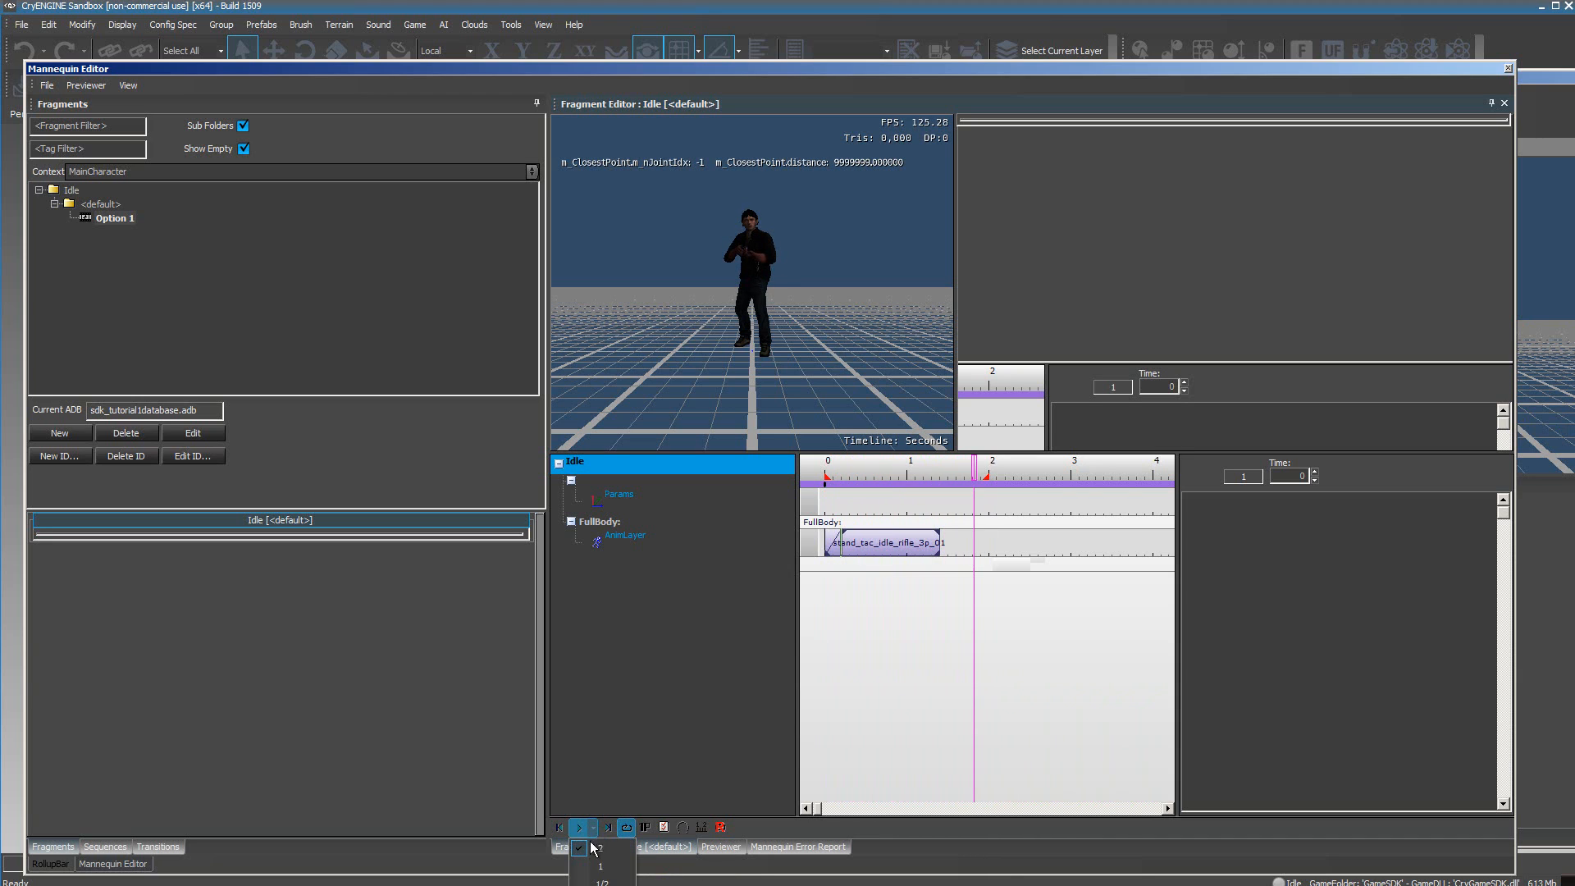
left_click(580, 883)
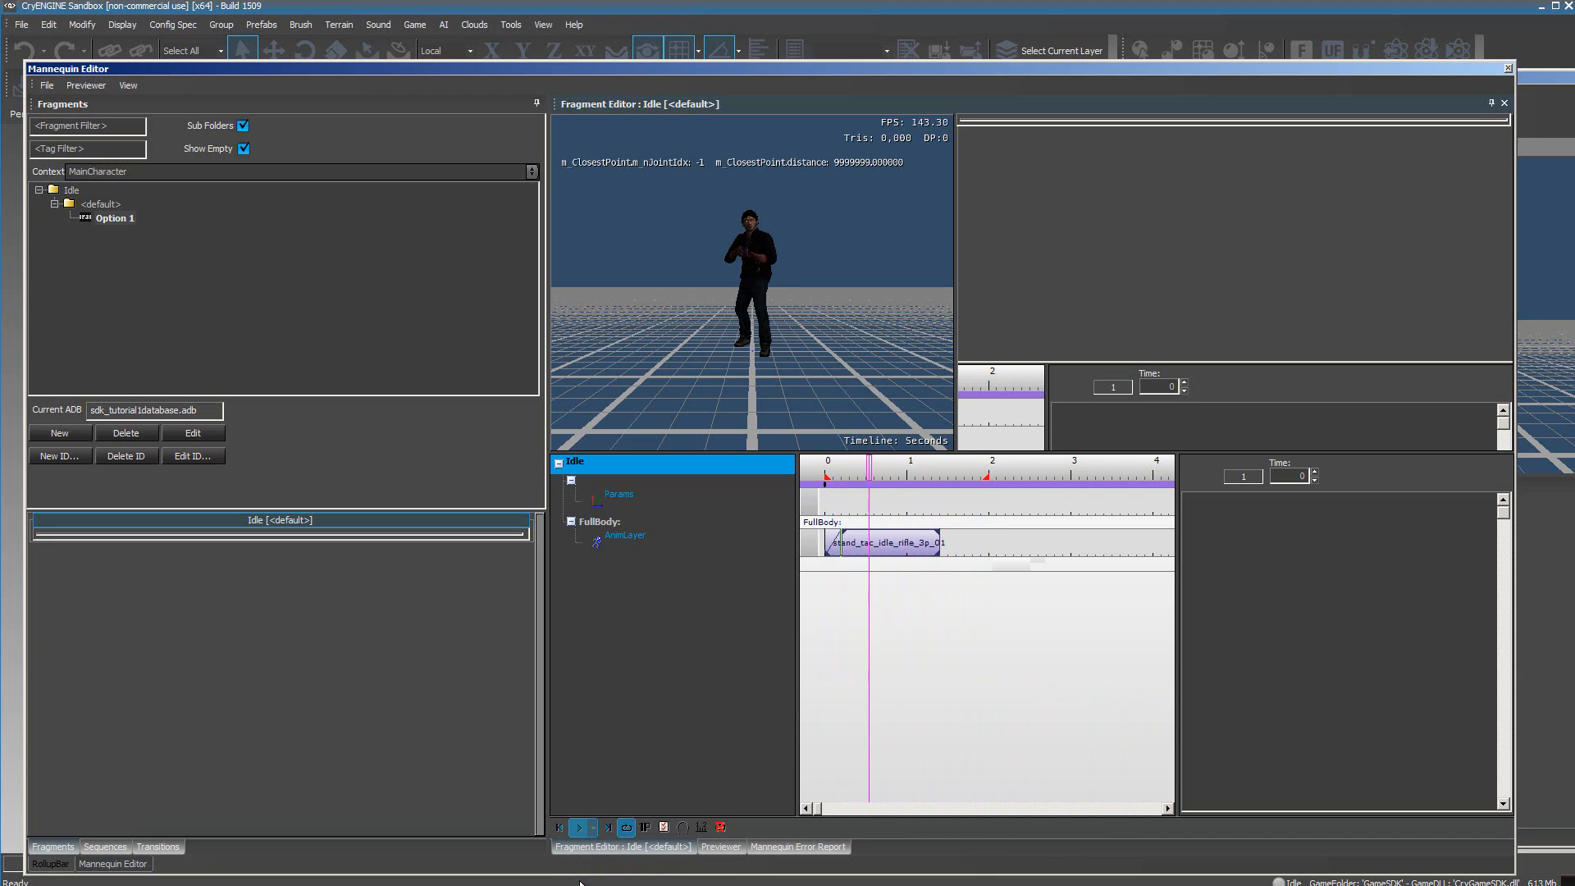
left_click(594, 828)
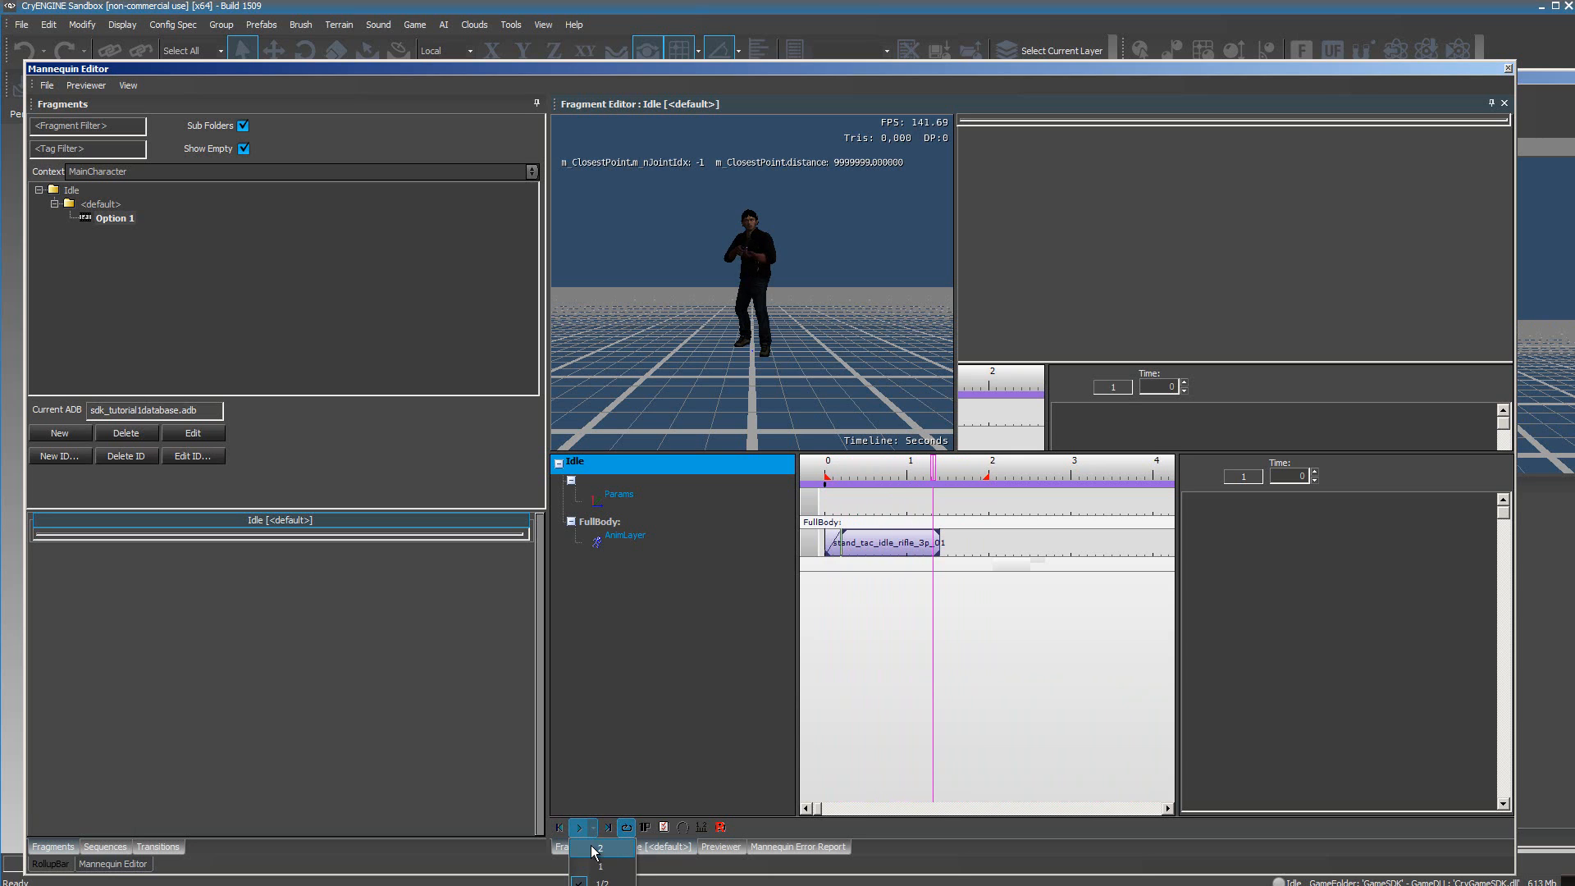
left_click(580, 867)
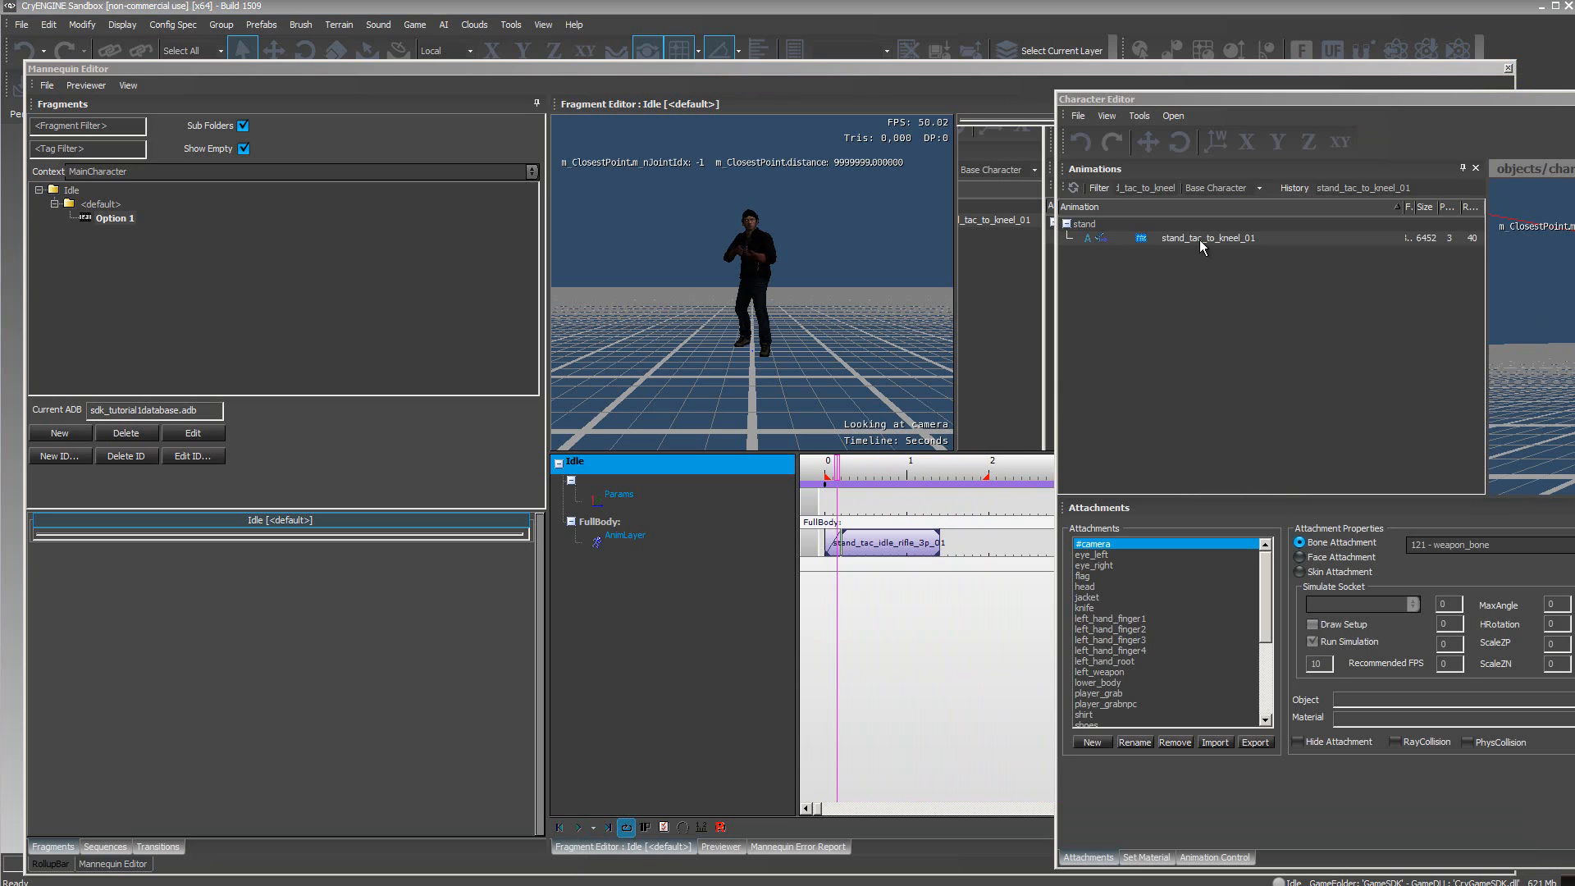
Add stand_tac_to_kneel_01 from the Character Editor to the FullBody animation track at about 1.7 seconds, after the rifle idle clip
left_click_drag(1199, 238, 949, 557)
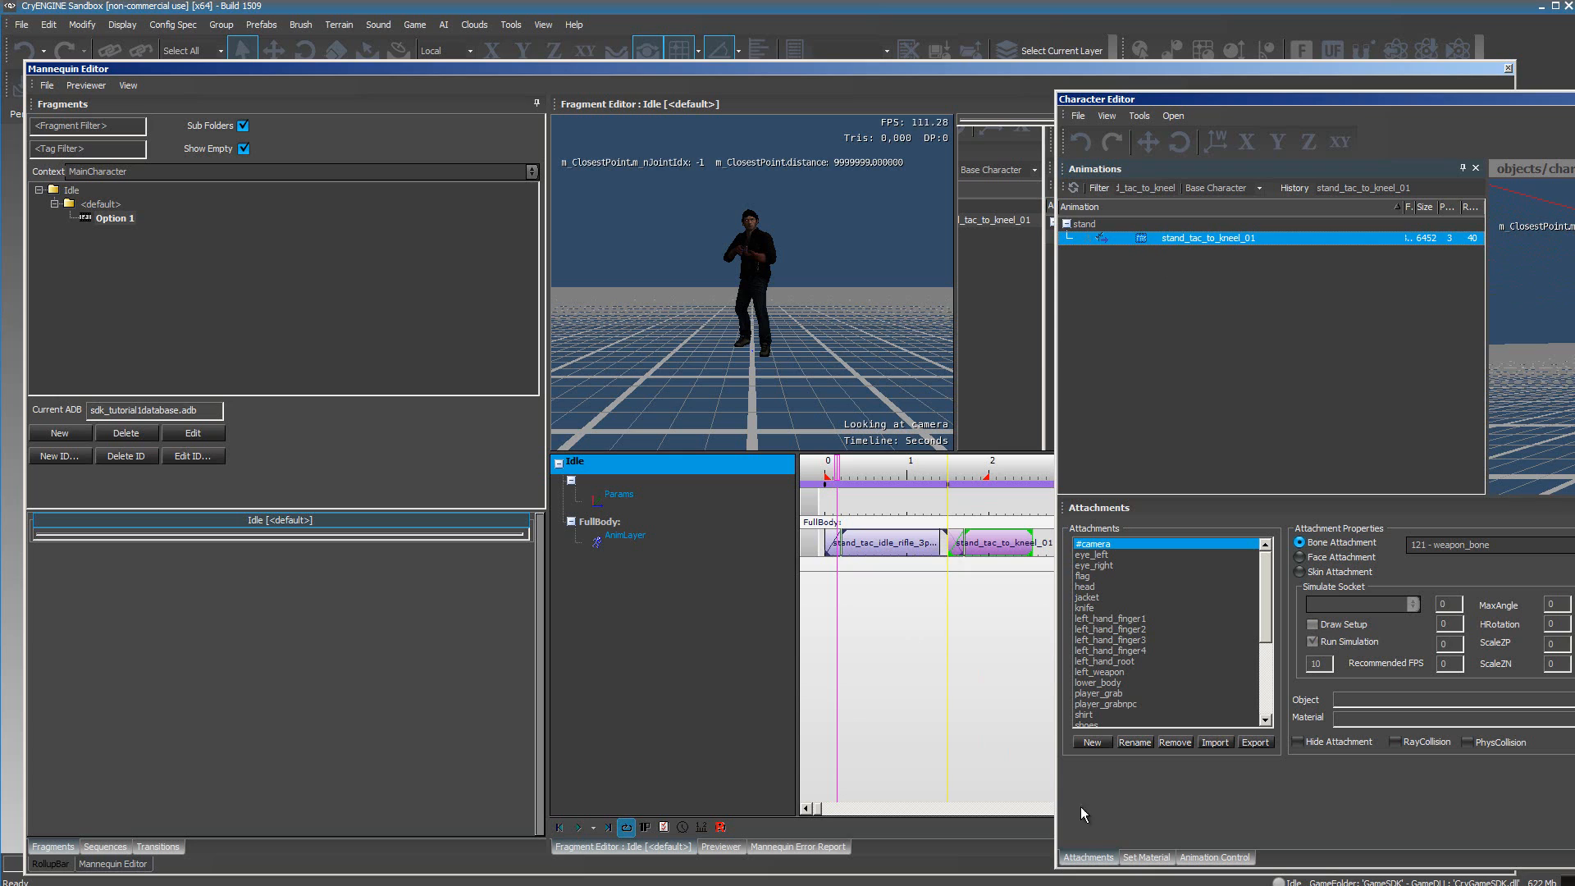
left_click(693, 652)
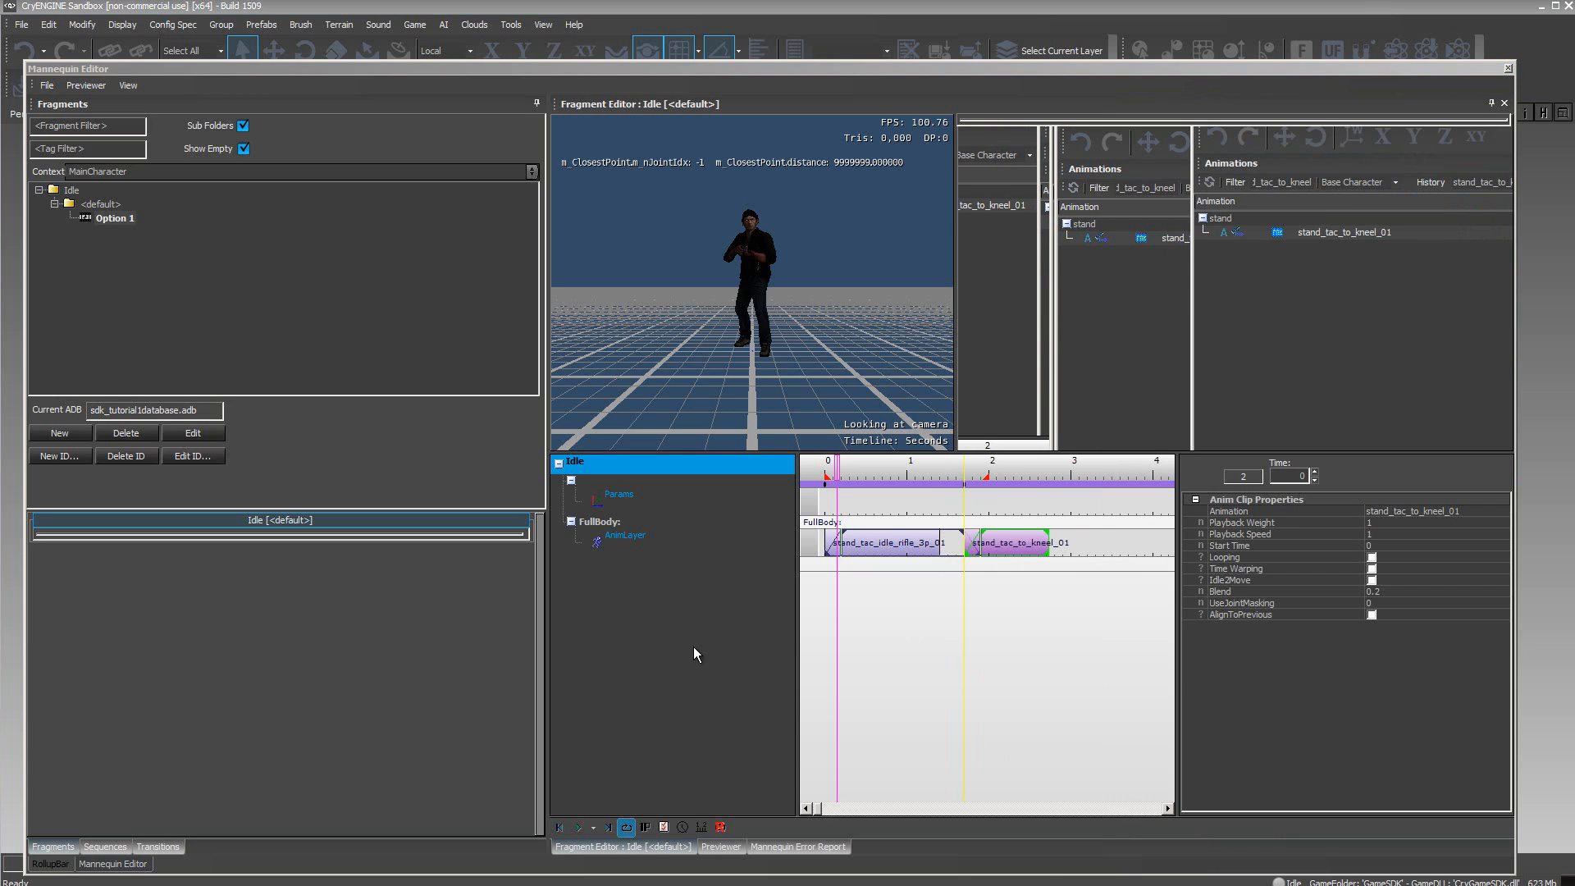
mouse_move(1017, 545)
left_mouse_down()
mouse_move(1078, 545)
mouse_move(996, 556)
mouse_move(1017, 544)
left_mouse_up()
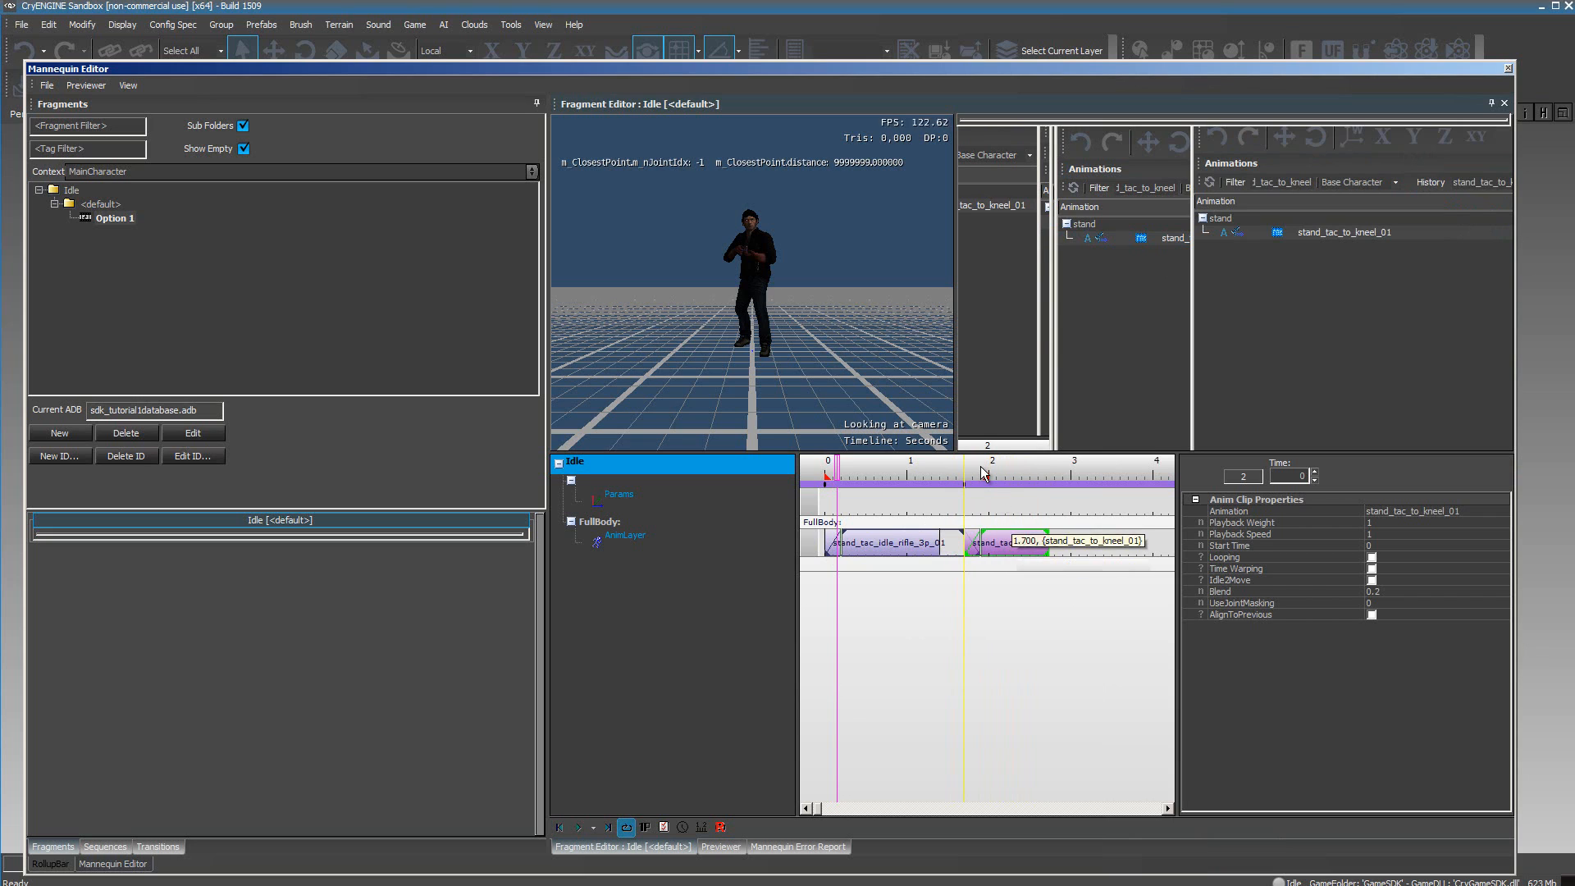
Extend the end of the playback range to 3 seconds and preview the two-clip sequence
left_click_drag(988, 479, 1071, 489)
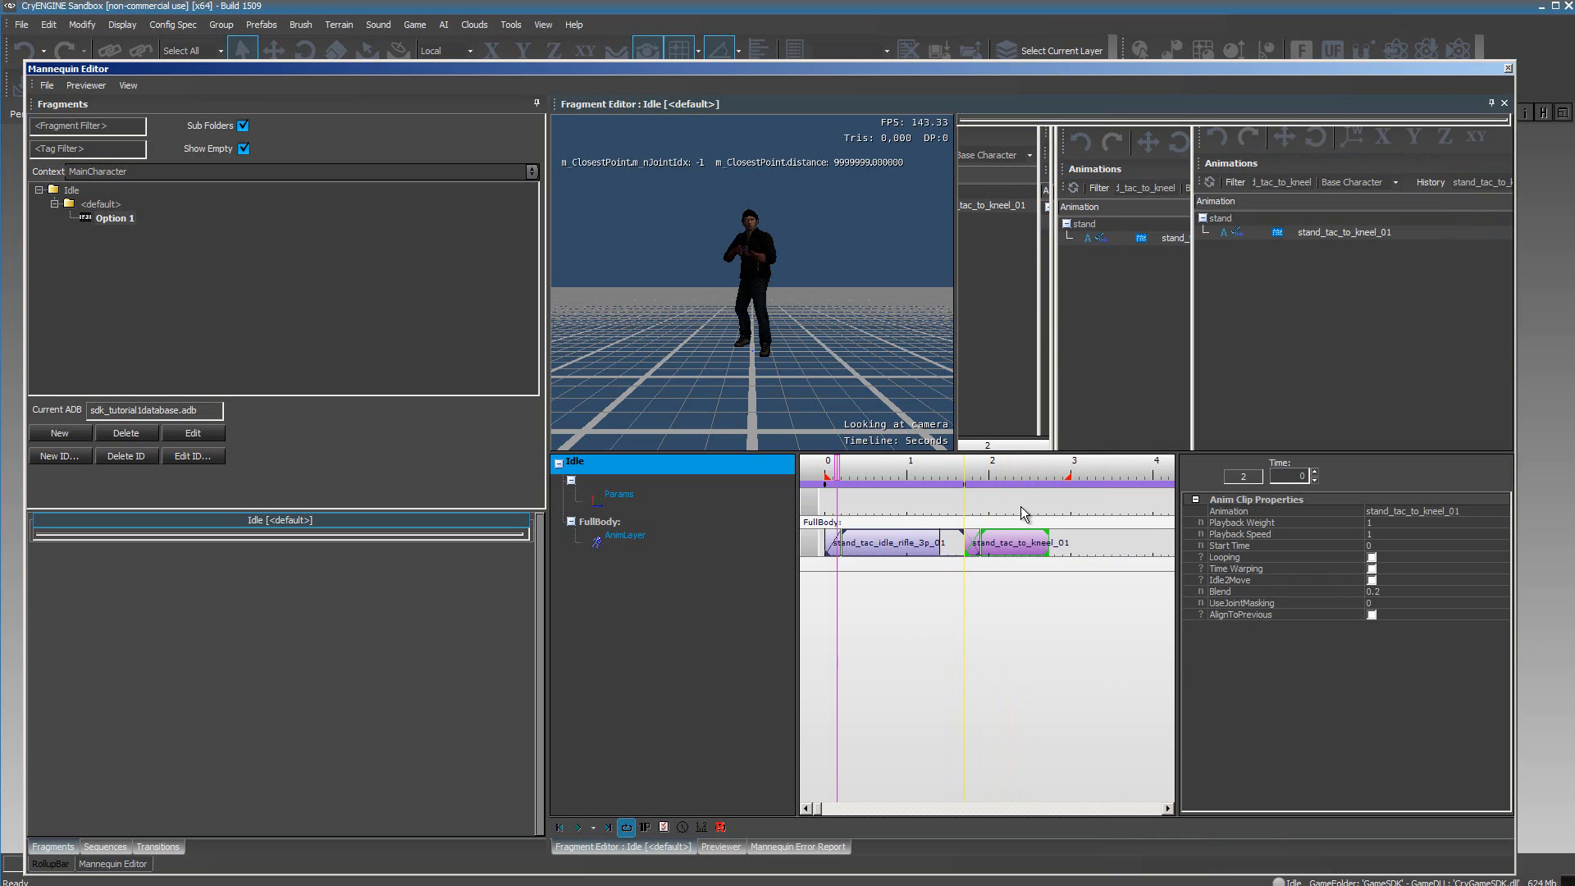
left_click(578, 828)
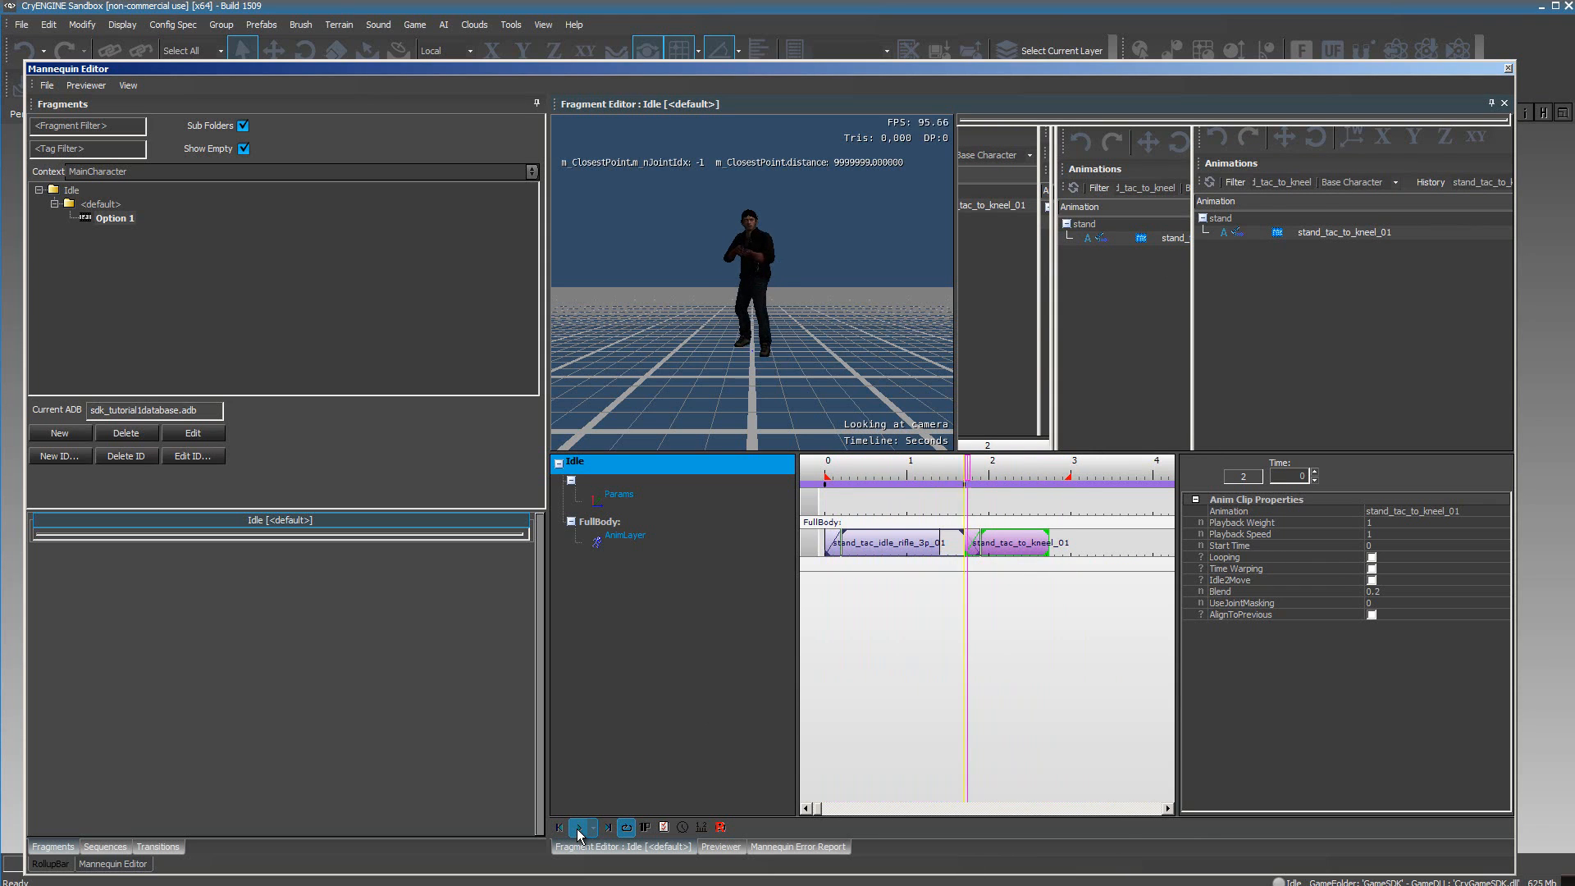
left_click(579, 829)
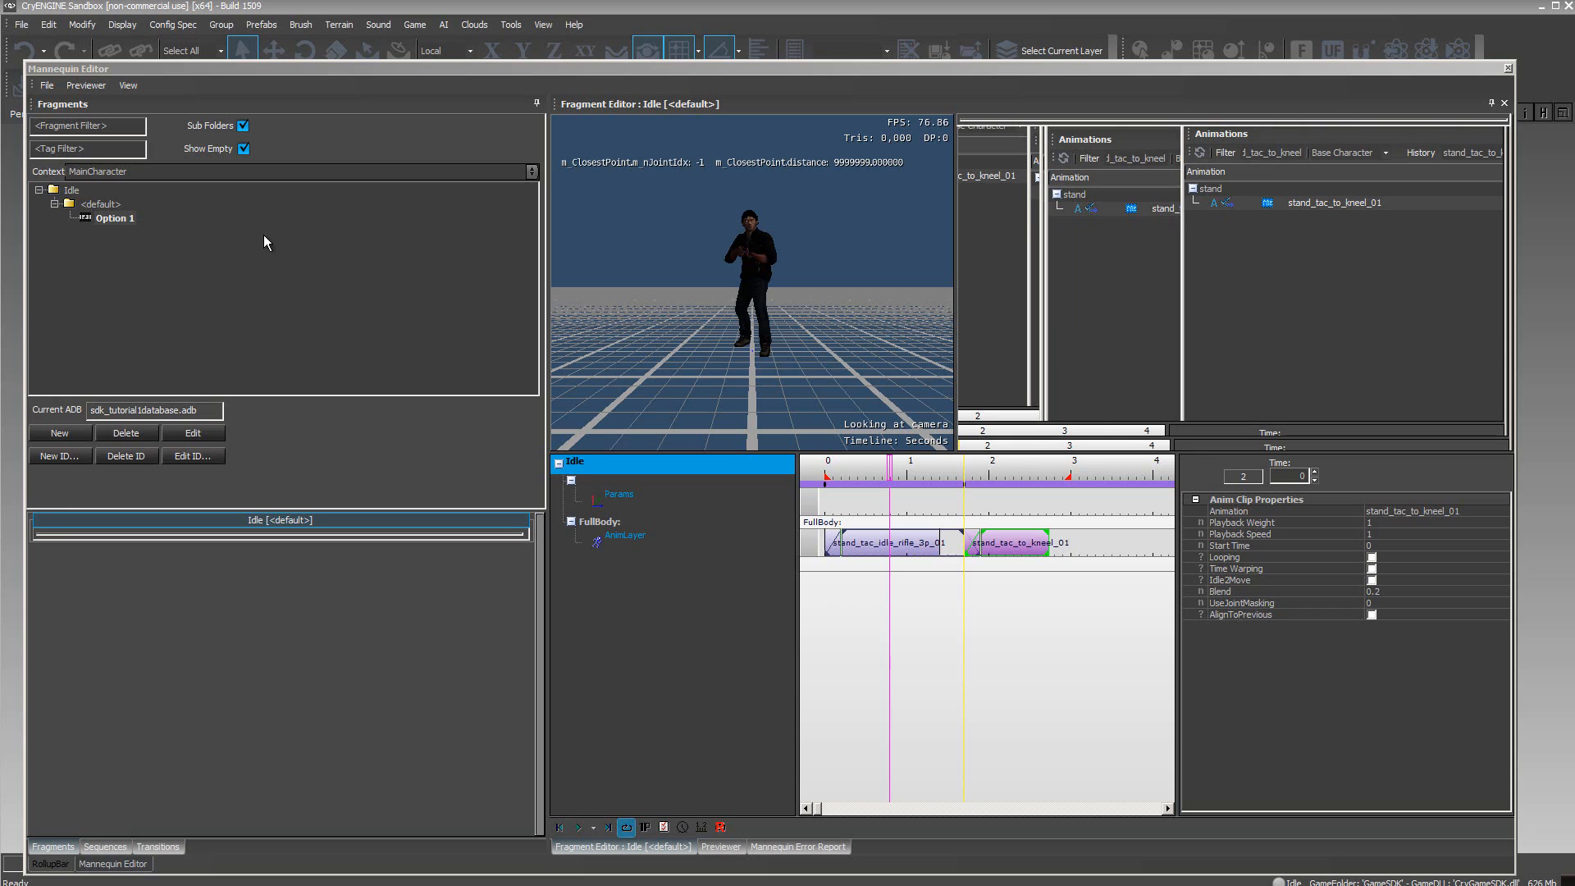
Create a second option for the Idle fragment and add an AnimLayer track to its FullBody scope
left_click(60, 433)
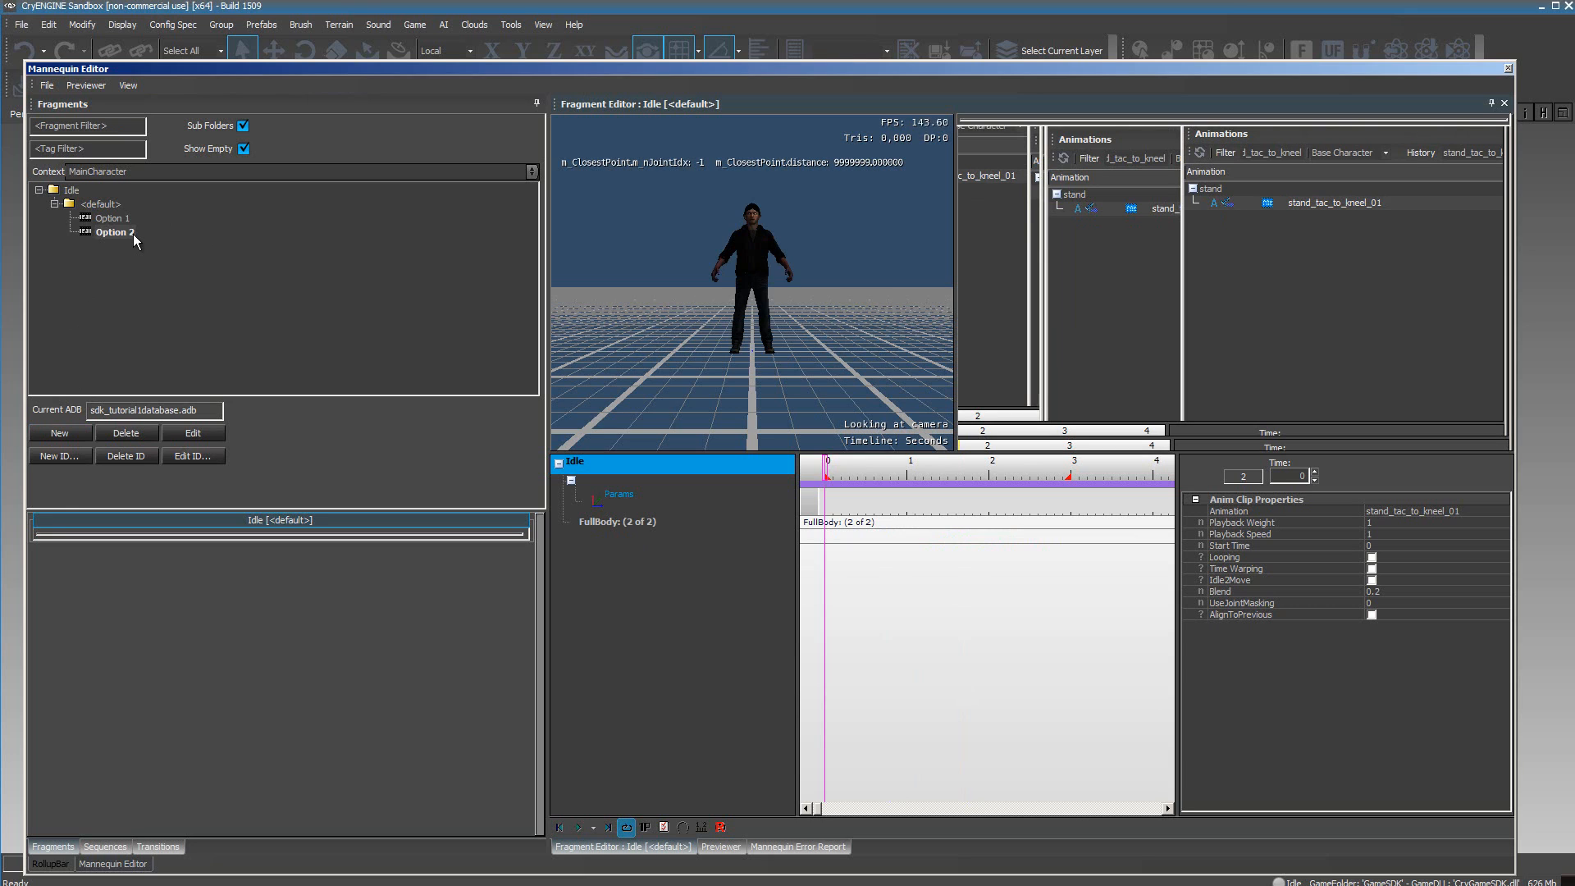
left_click(328, 259)
left_click(623, 521)
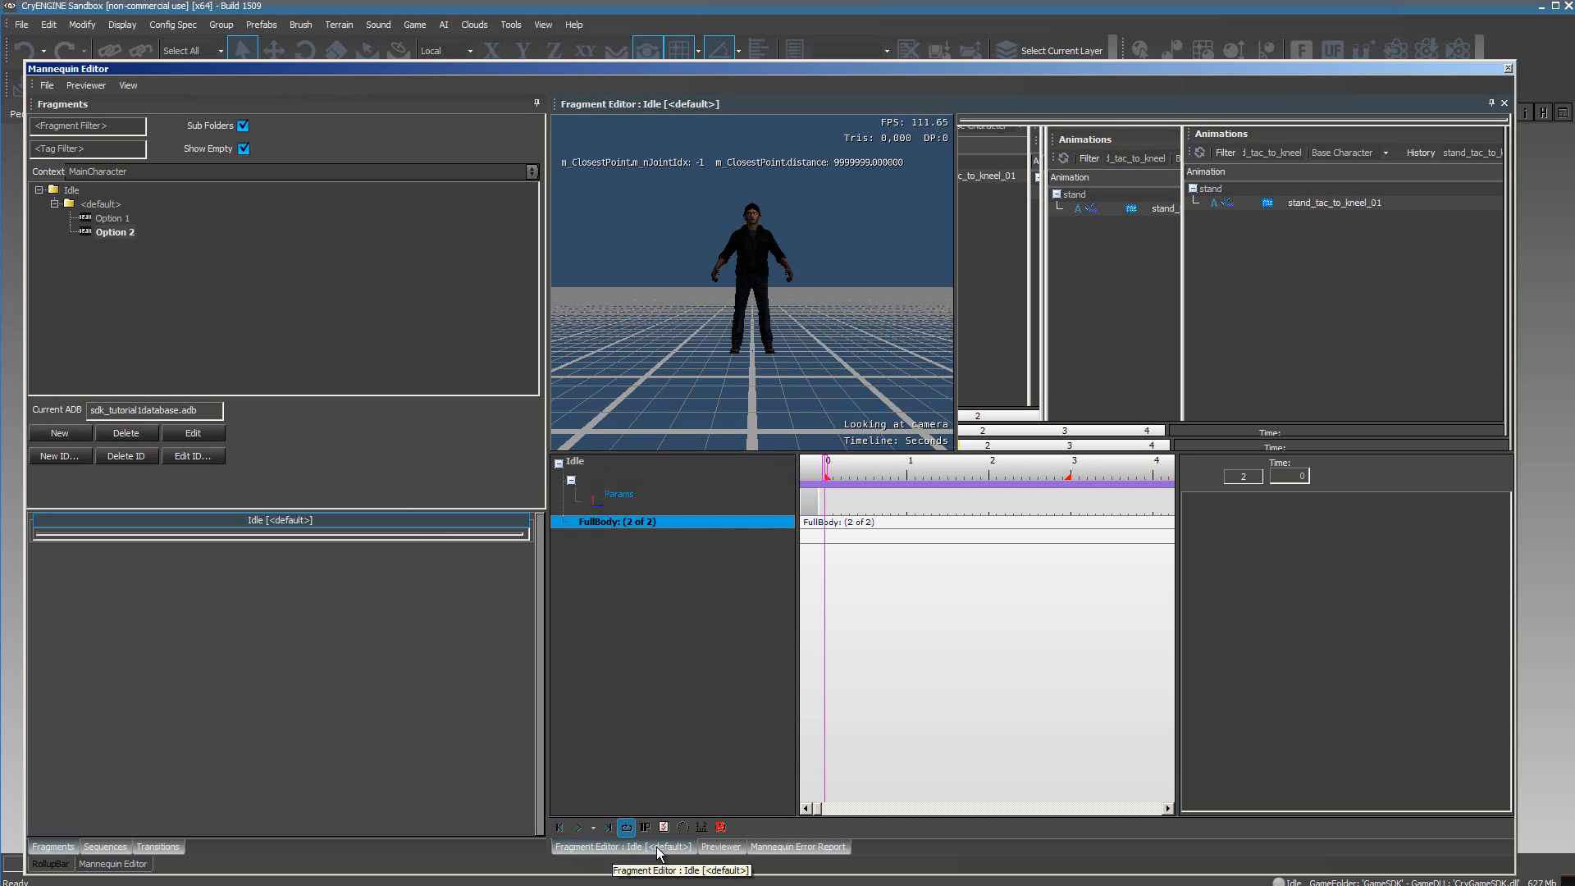
right_click(623, 526)
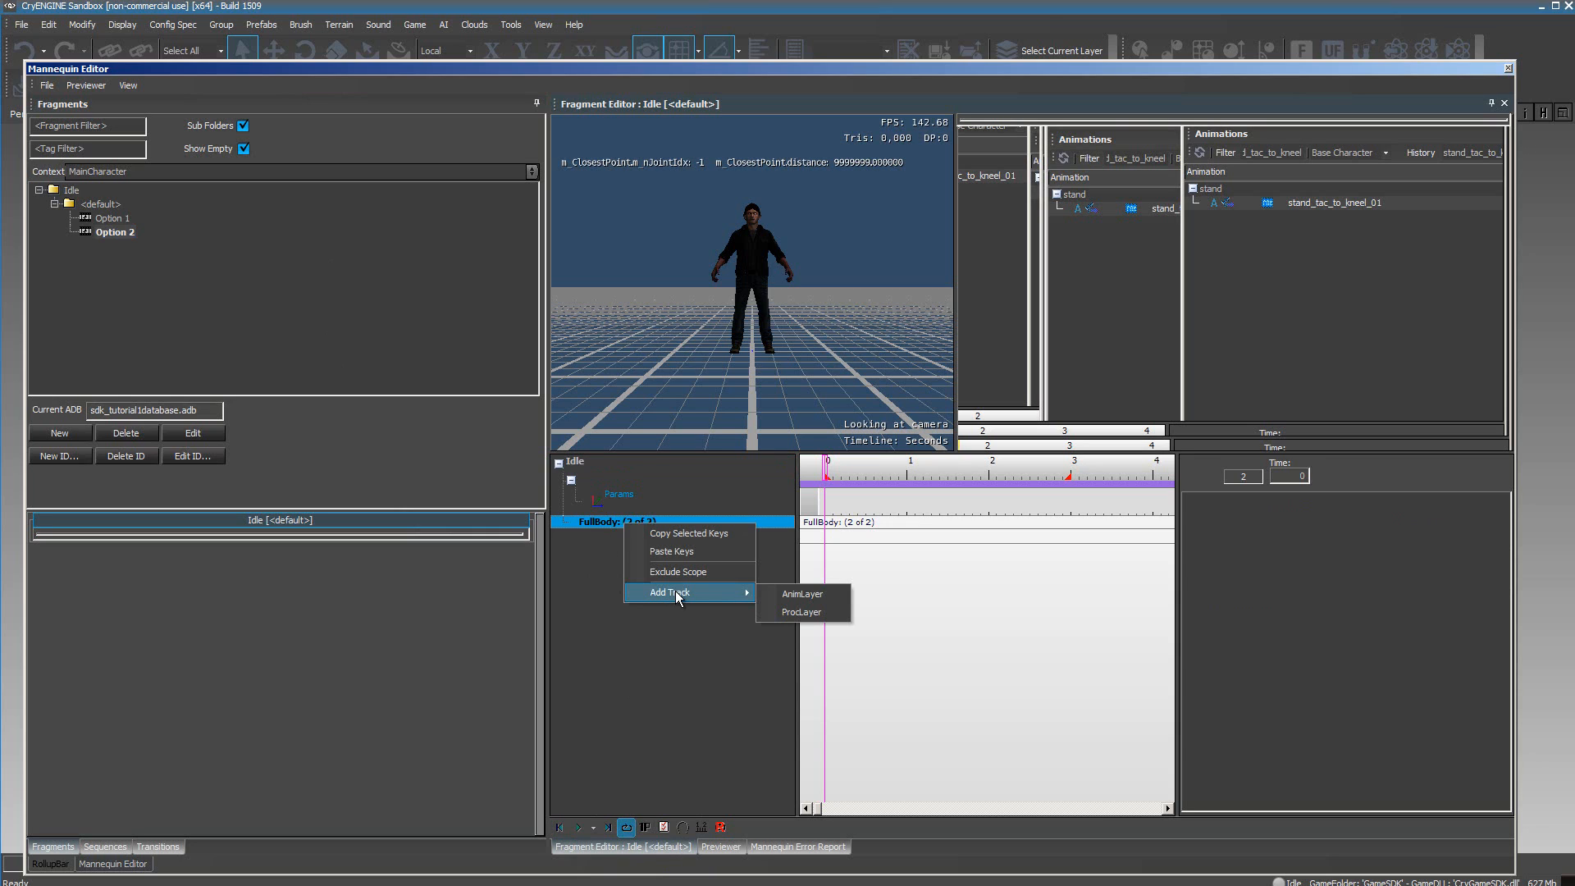
left_click(802, 595)
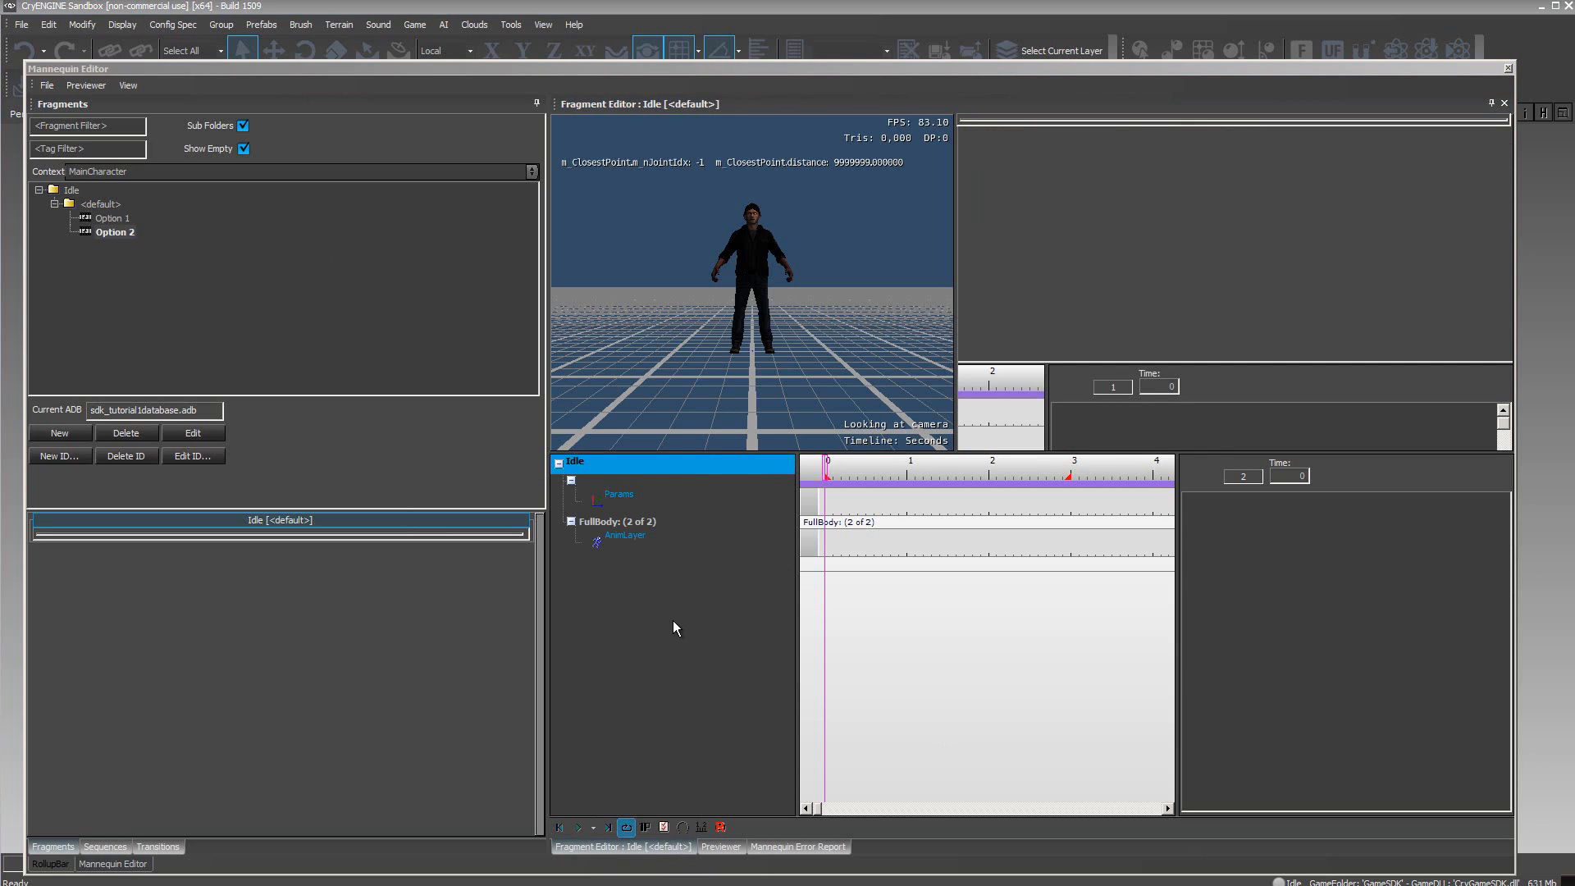
Add a clip at time 0 on Option 2's AnimLayer track, assign it the kneel_tac_idle_01 animation and preview it
double_click(829, 543)
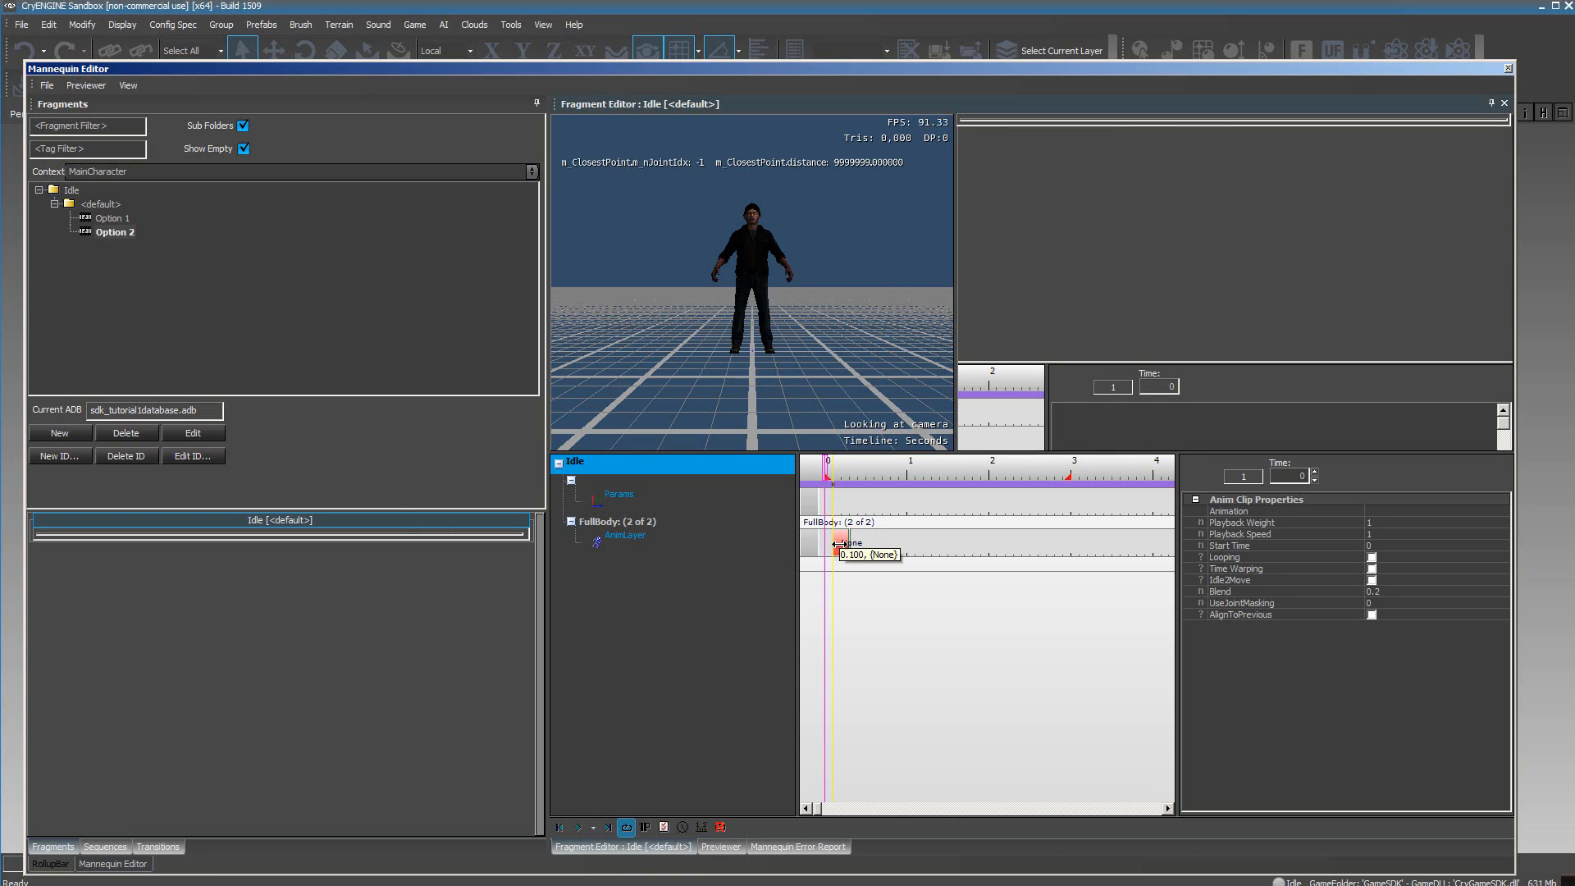
left_click_drag(838, 543, 838, 537)
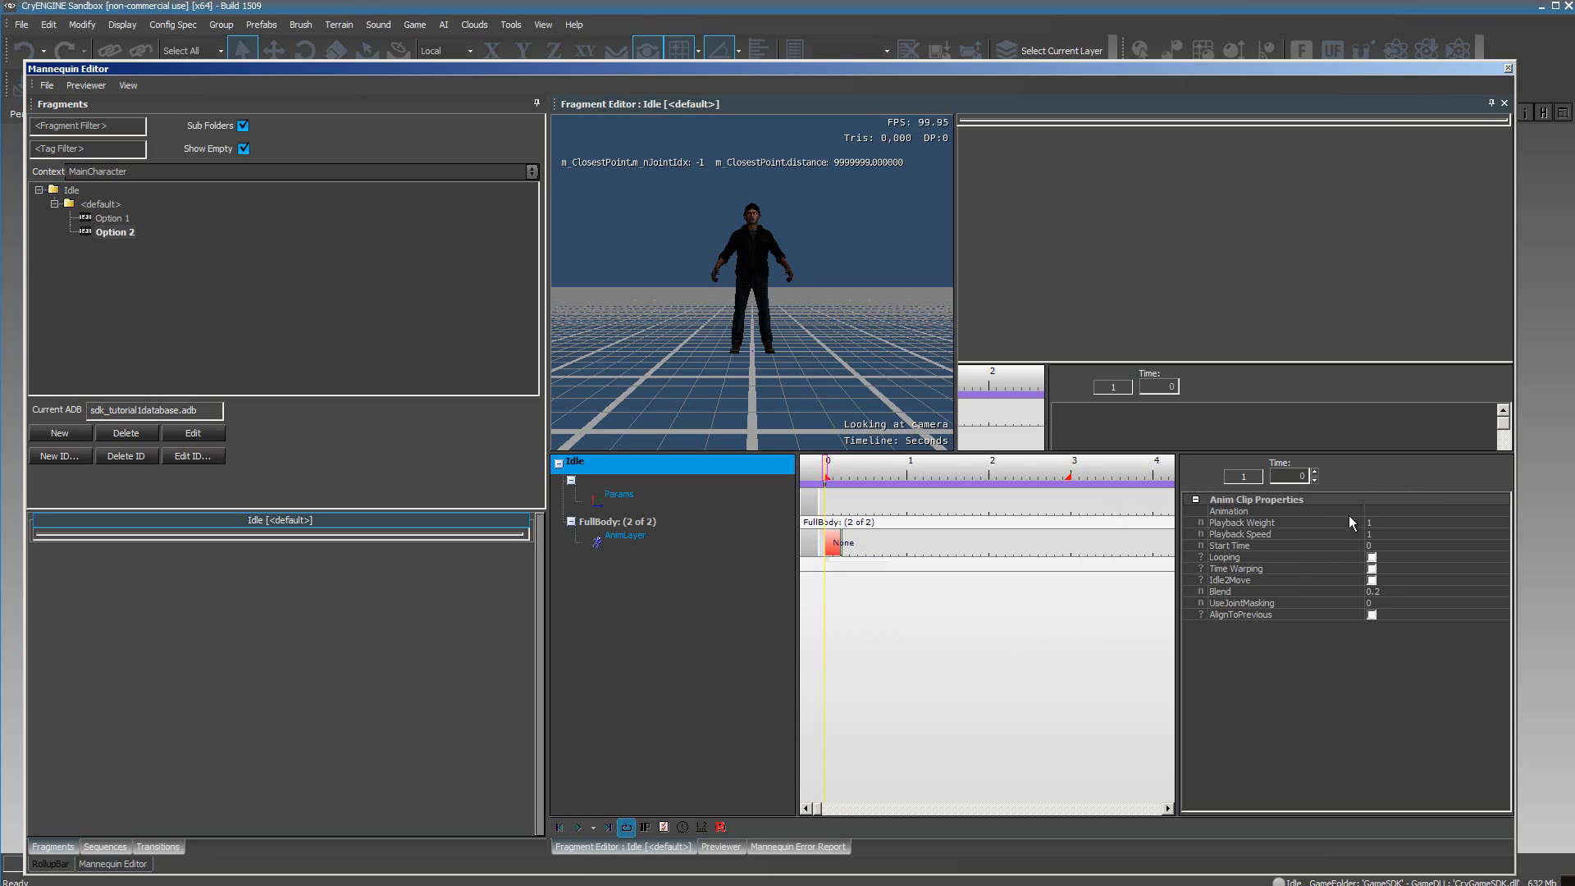
left_click(1416, 512)
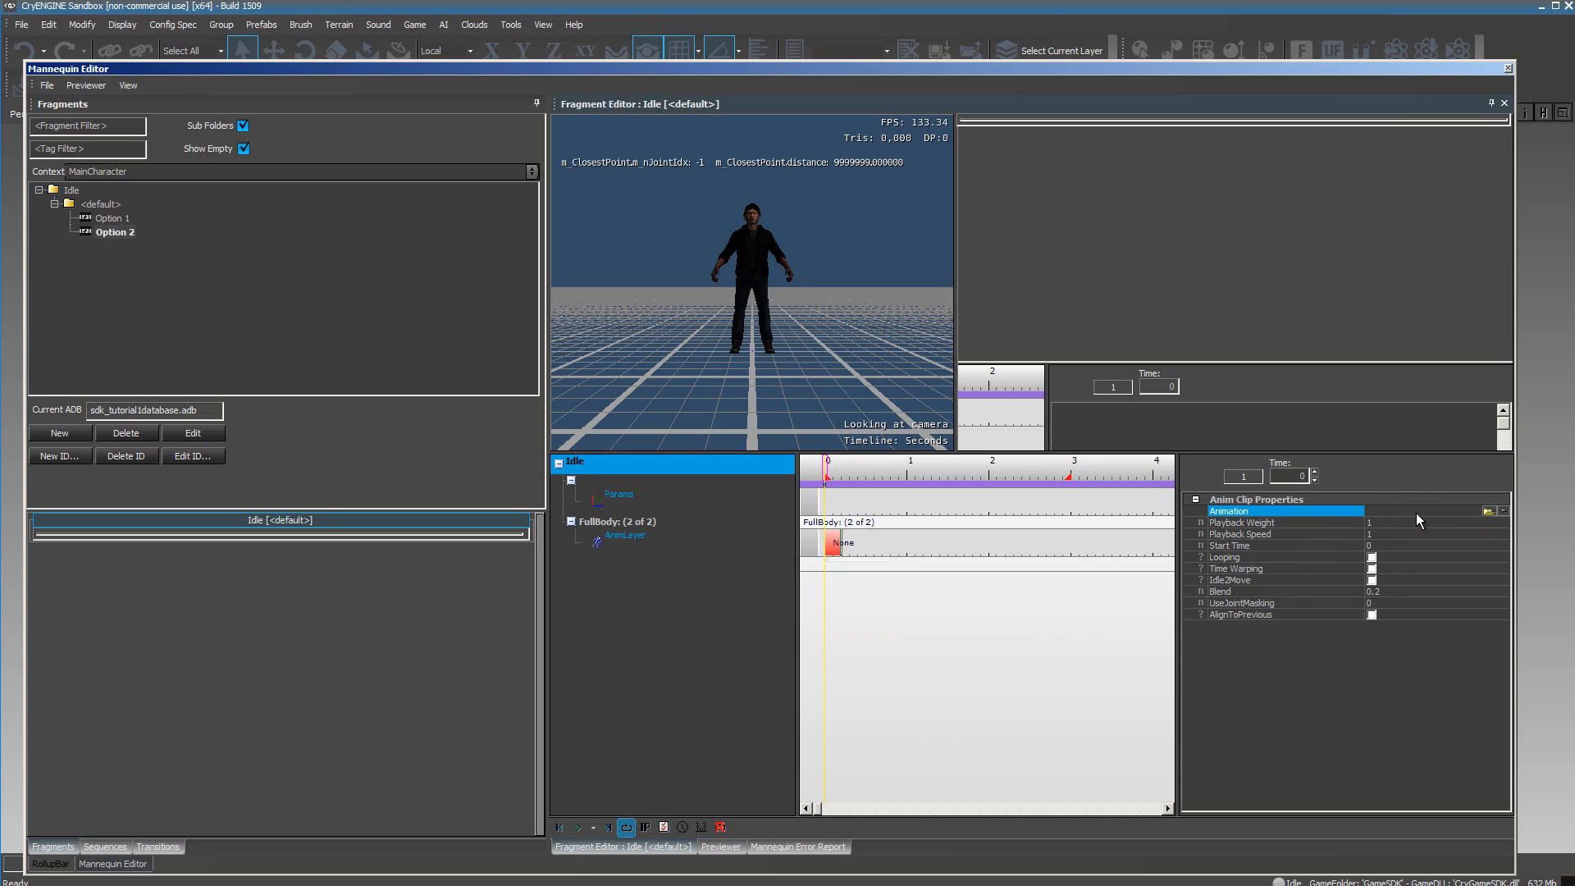
left_click(1488, 511)
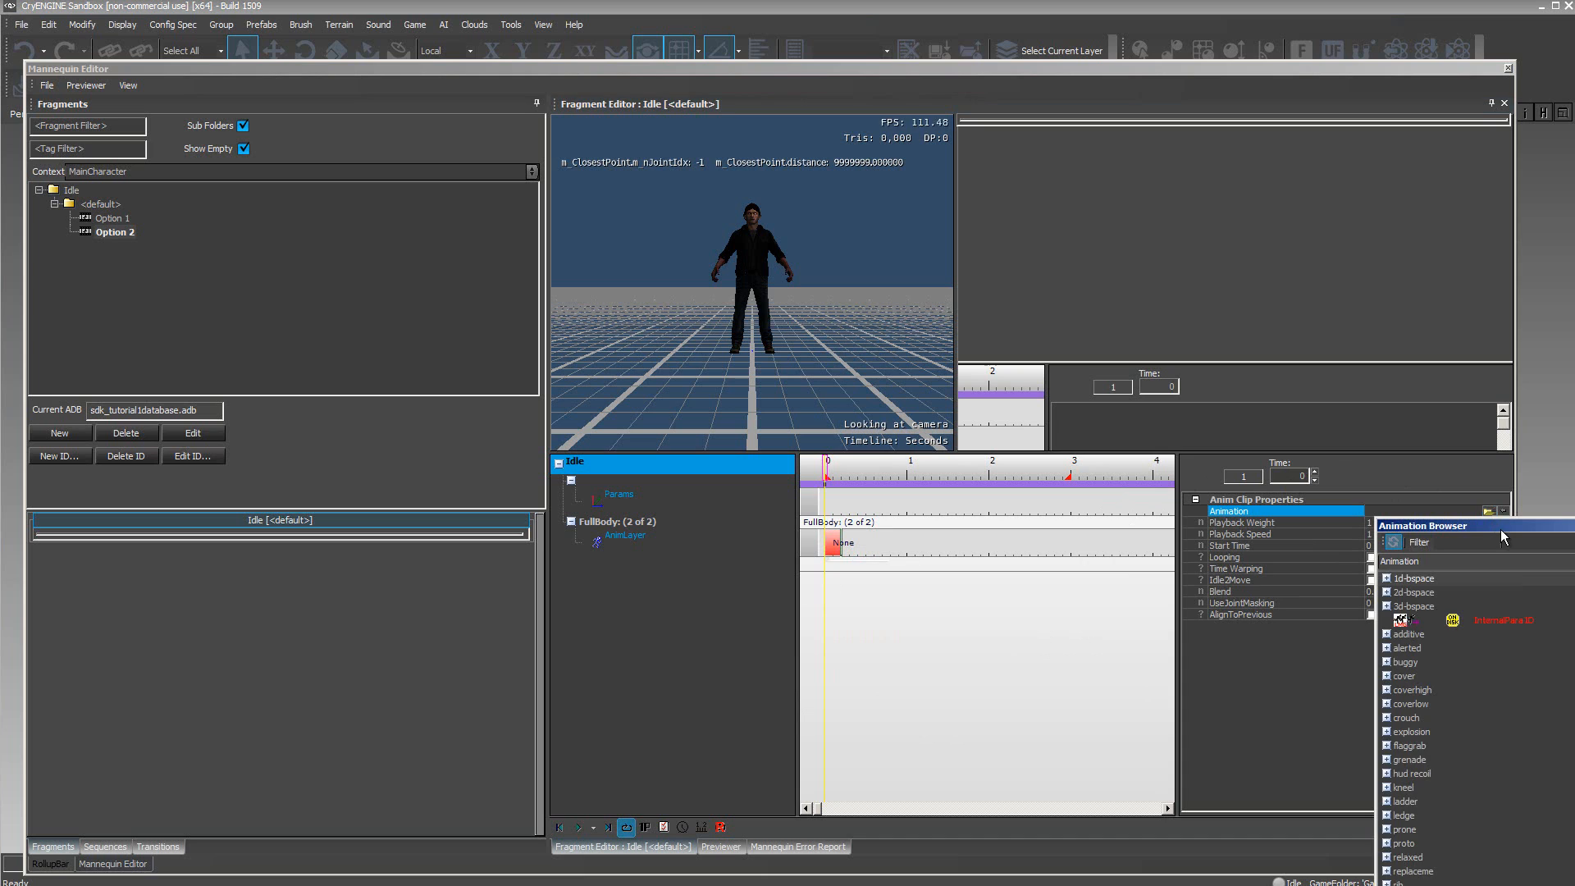
left_click_drag(1504, 526, 1173, 169)
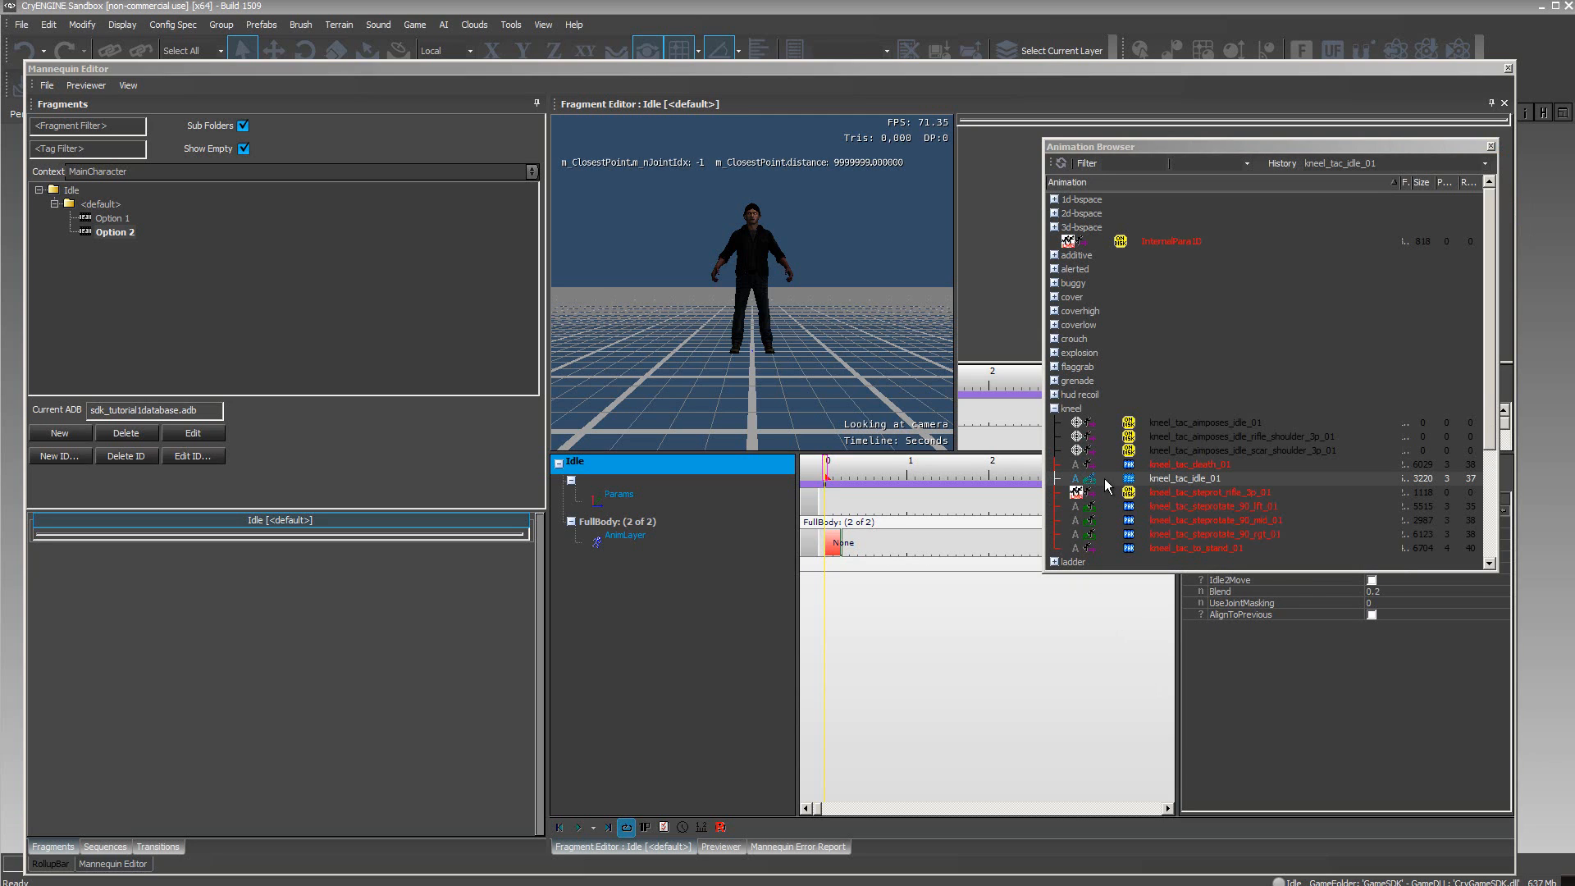
left_click(1201, 480)
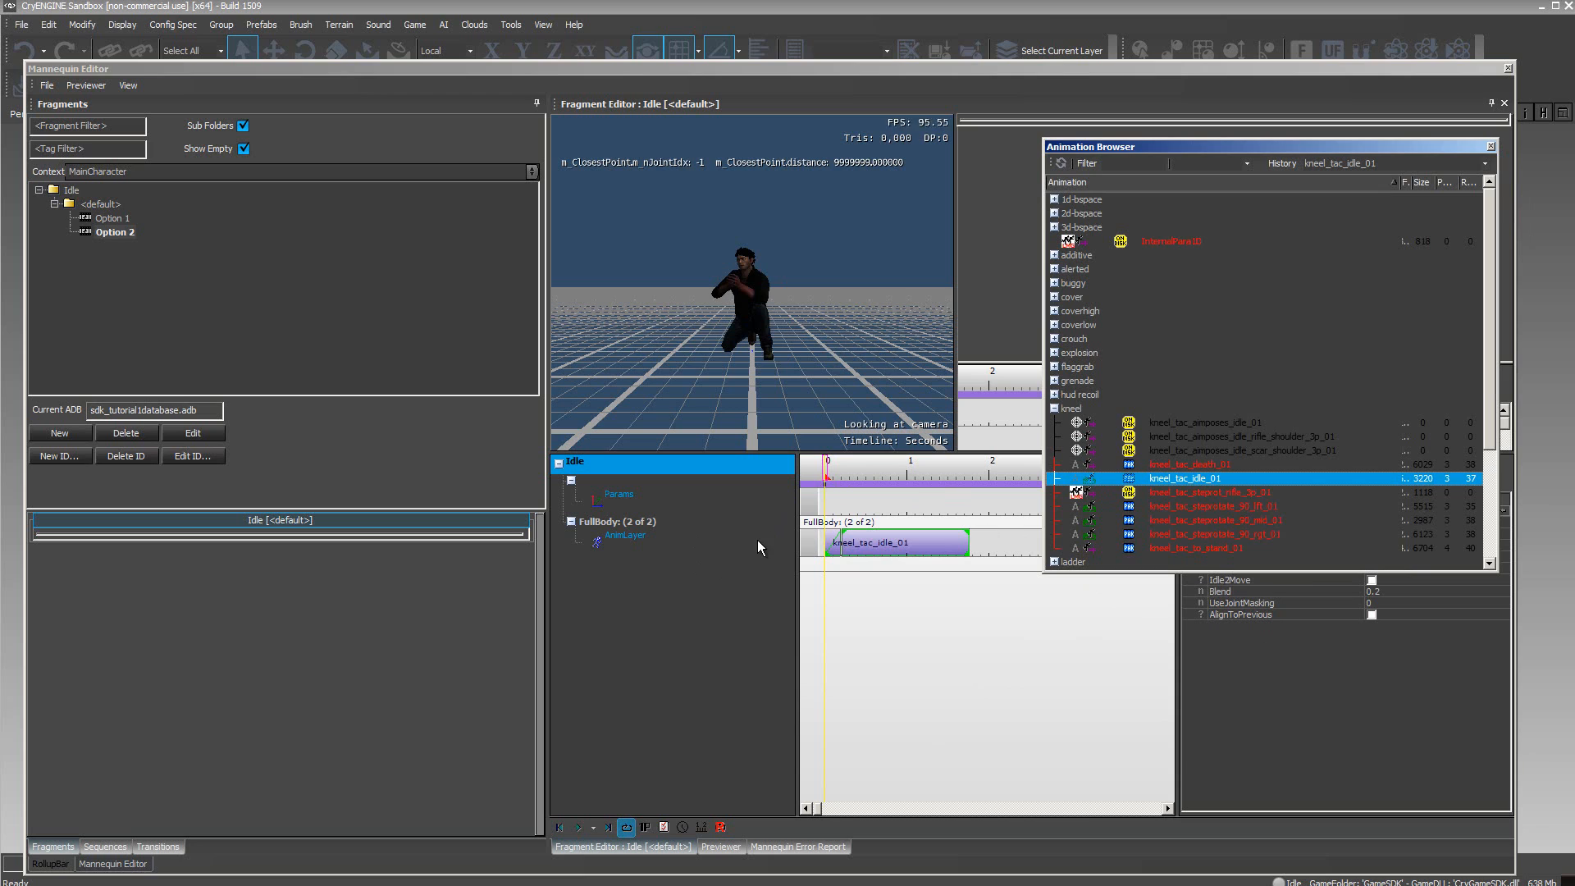
left_click(579, 828)
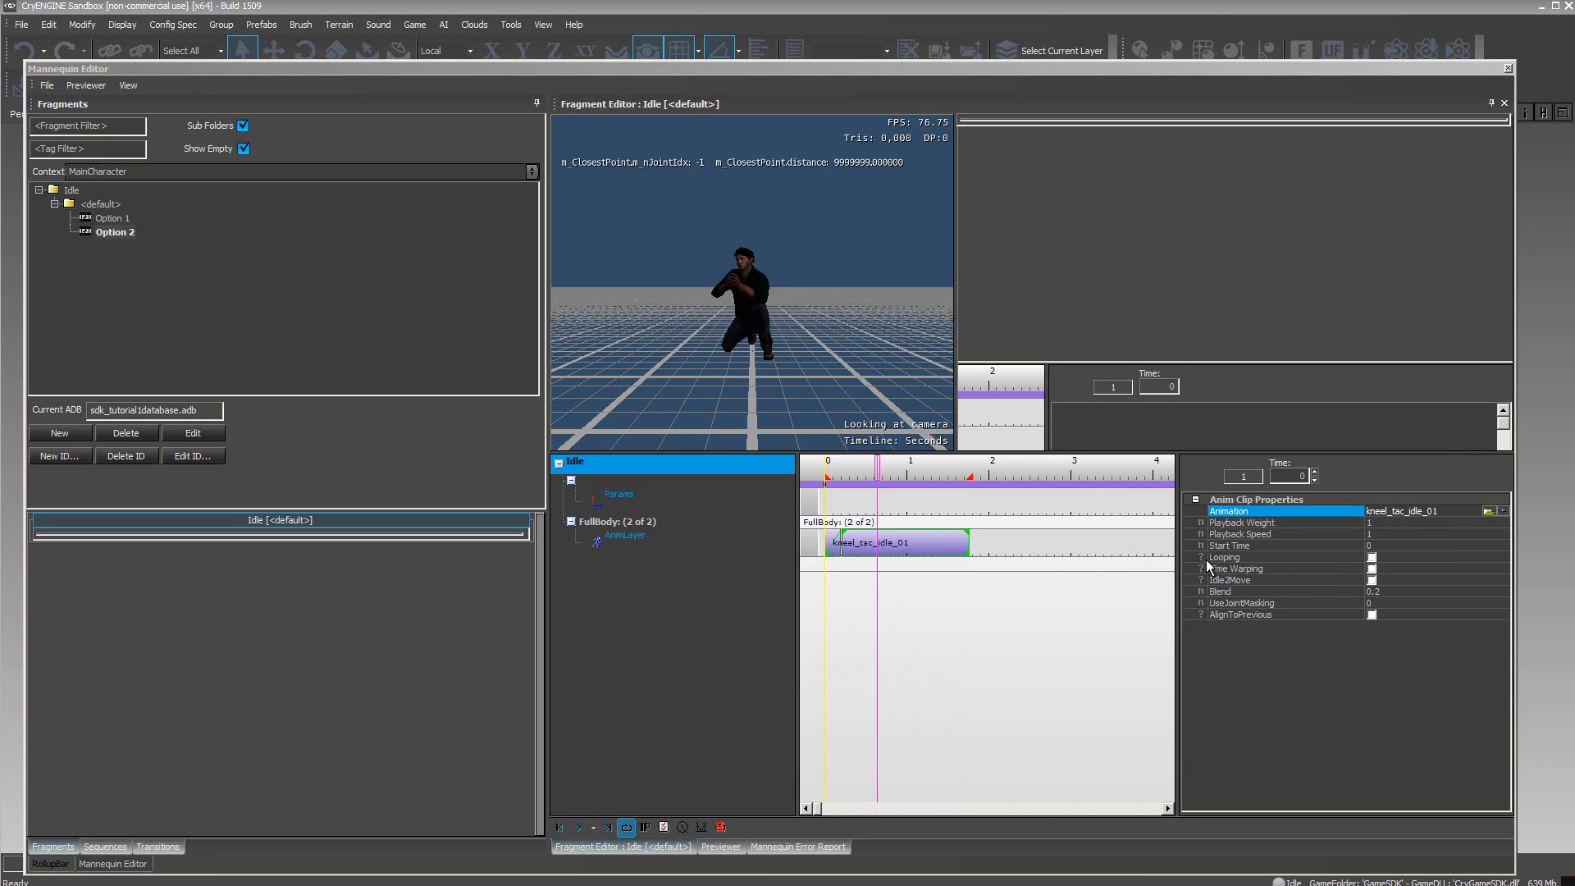
Enable Looping for the kneel_tac_idle_01 clip and move the playback range's end marker back to 0
left_click(1371, 560)
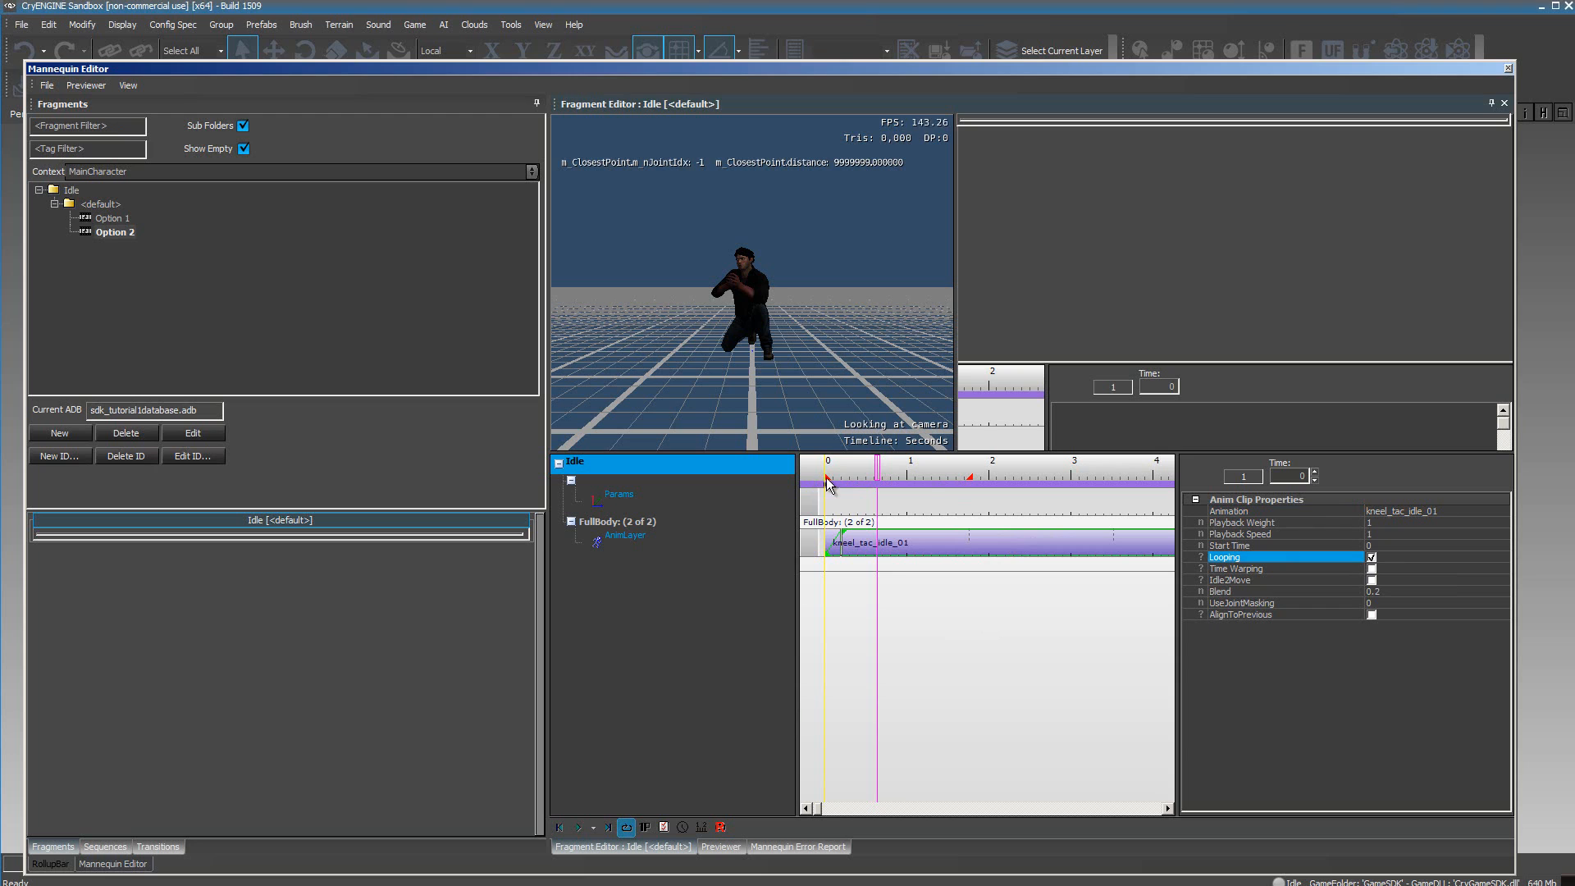
left_click_drag(970, 479, 808, 484)
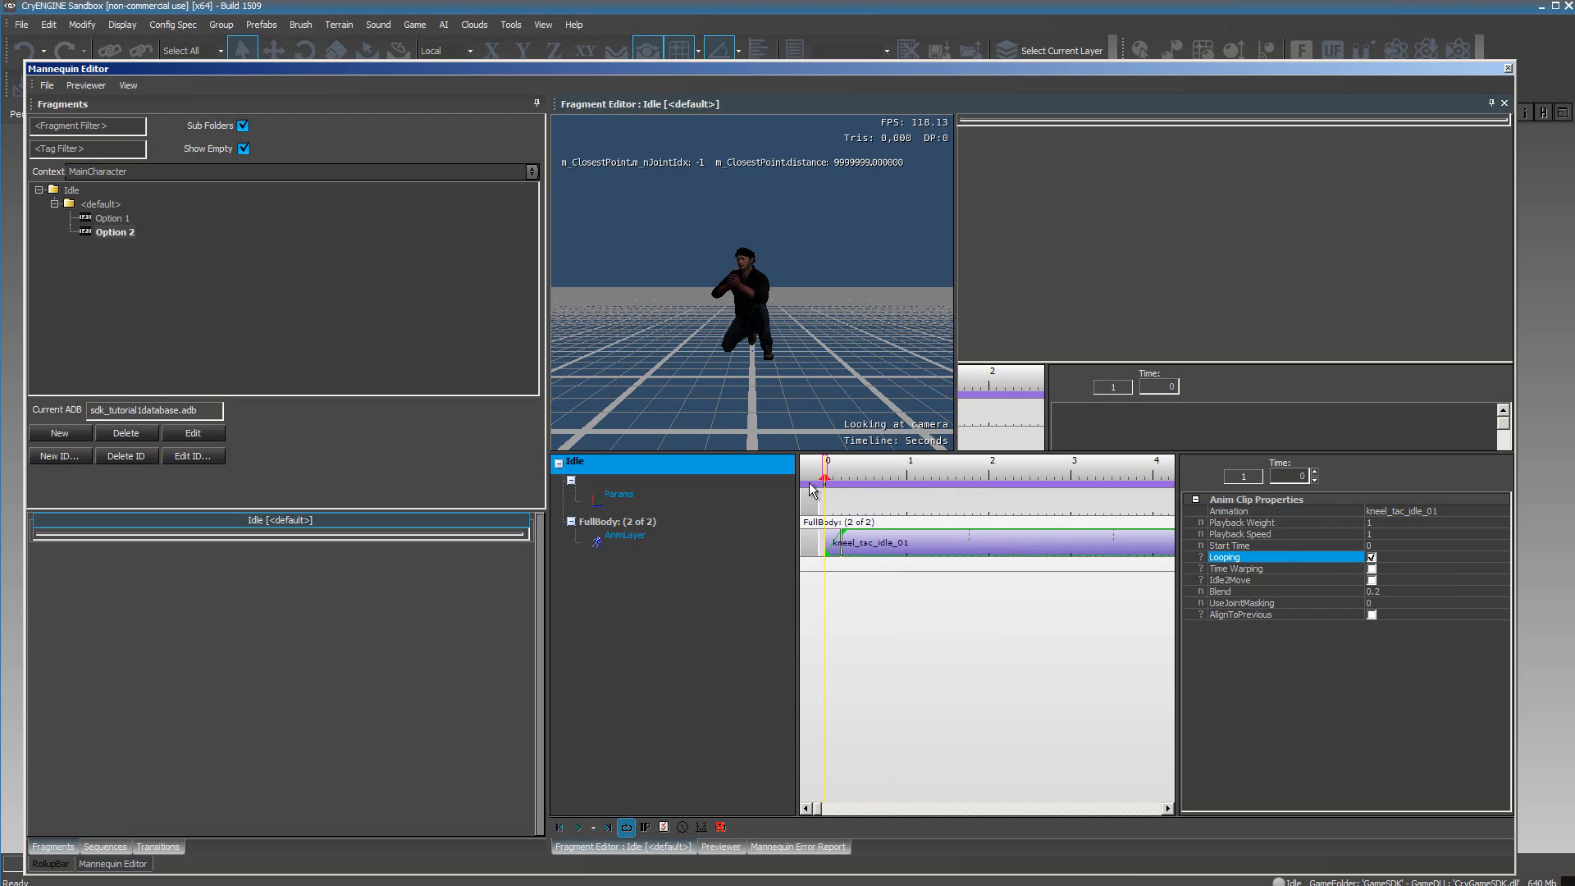
Preview the looping kneel_tac_idle_01 clip and try a Playback Speed of 4
left_click(578, 829)
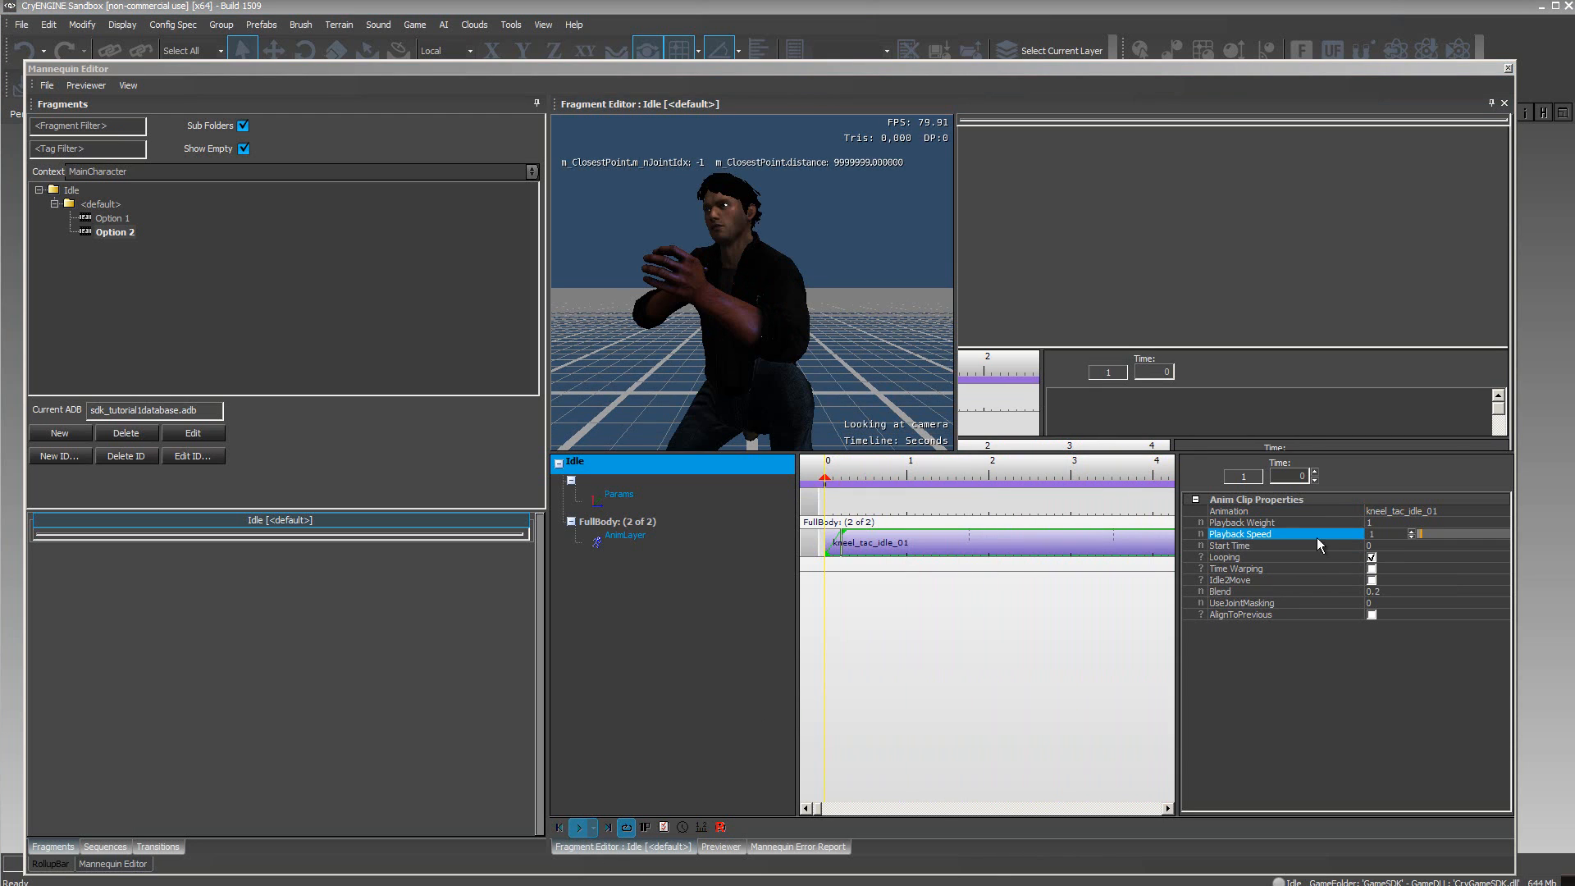
left_click(1378, 534)
type("4")
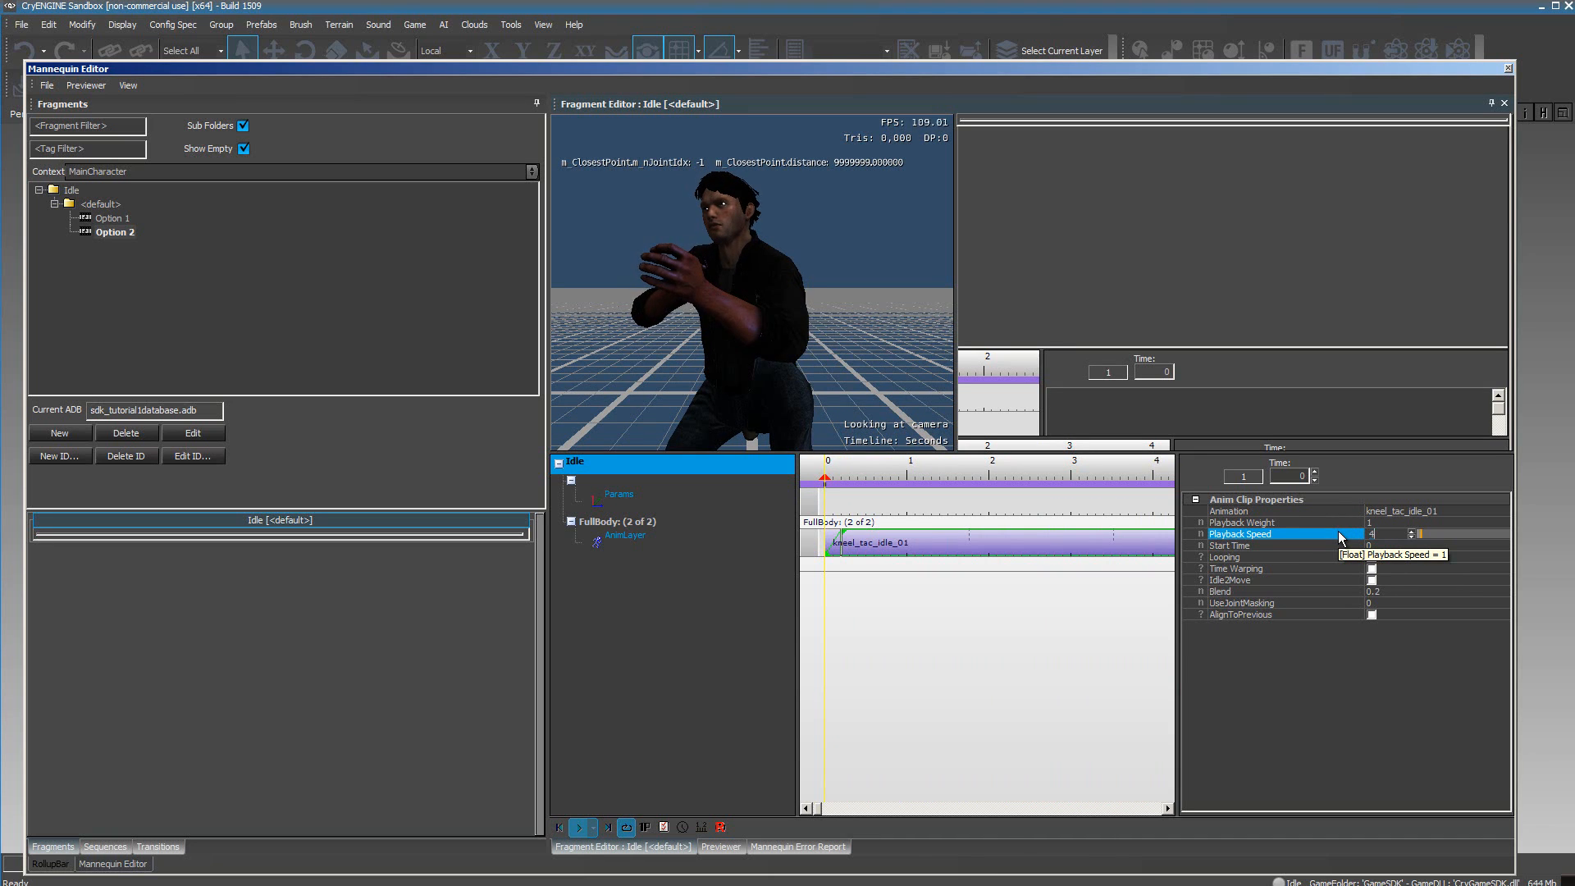
key("Return")
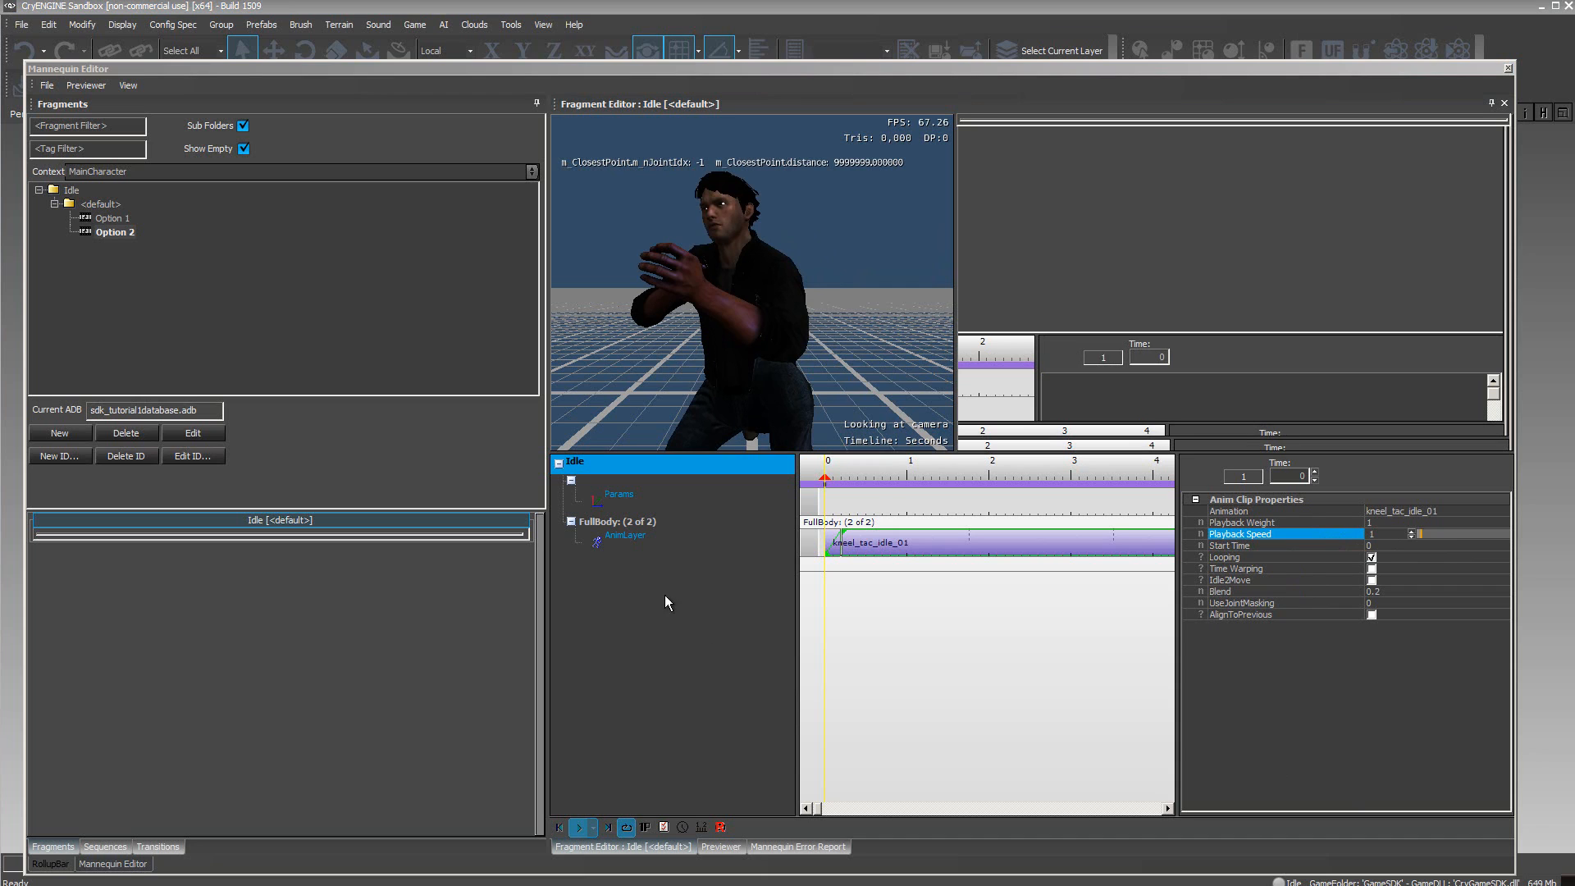
Add a second AnimLayer track to the FullBody scope of Option 2
right_click(621, 542)
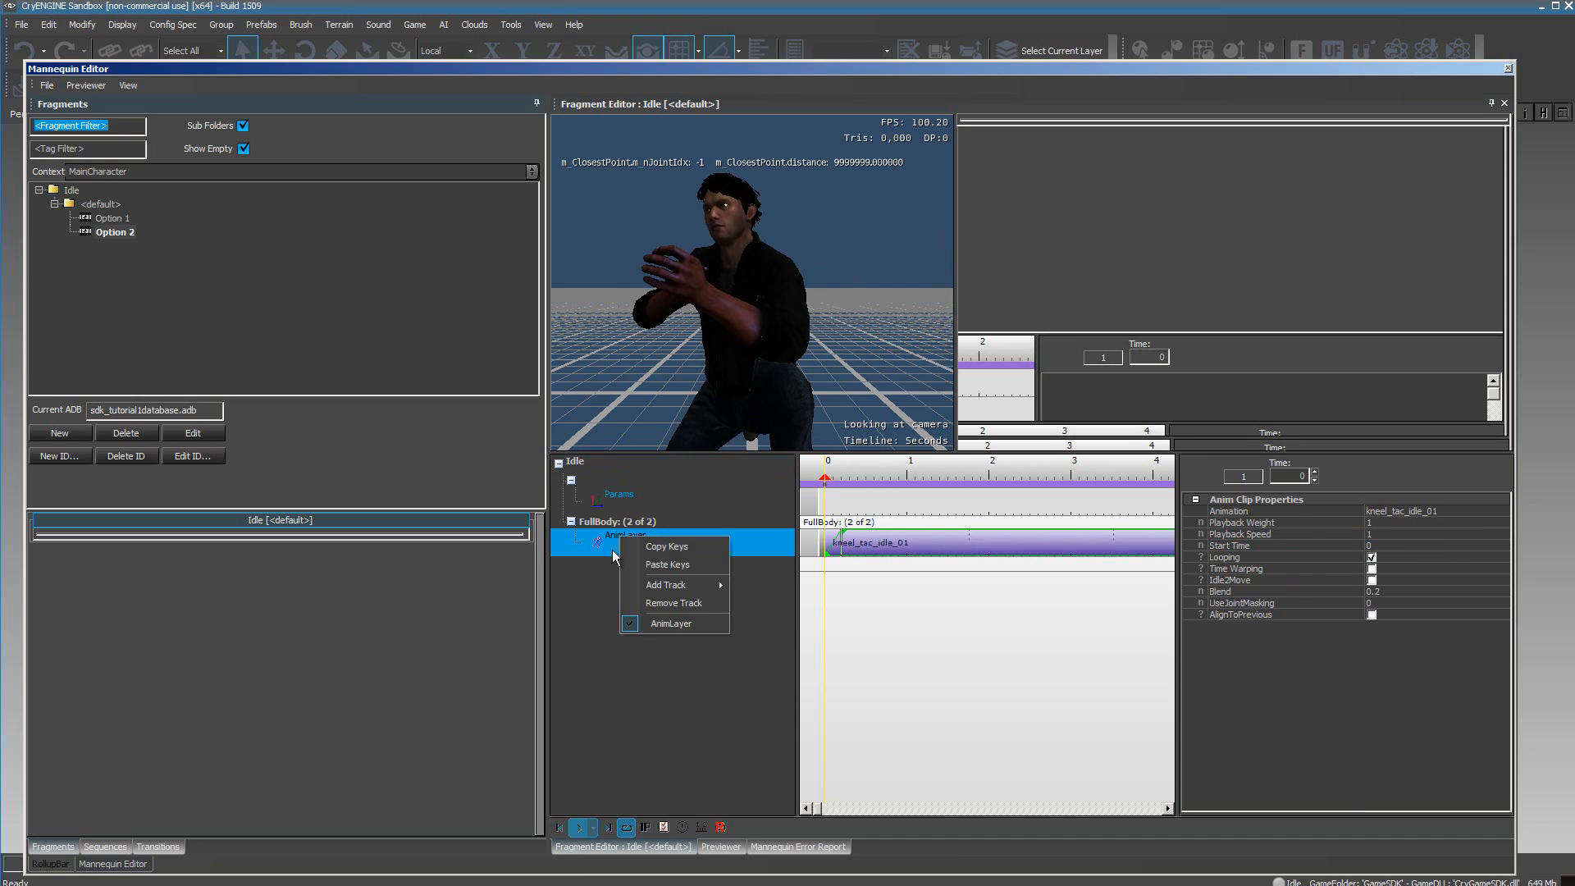
left_click(603, 526)
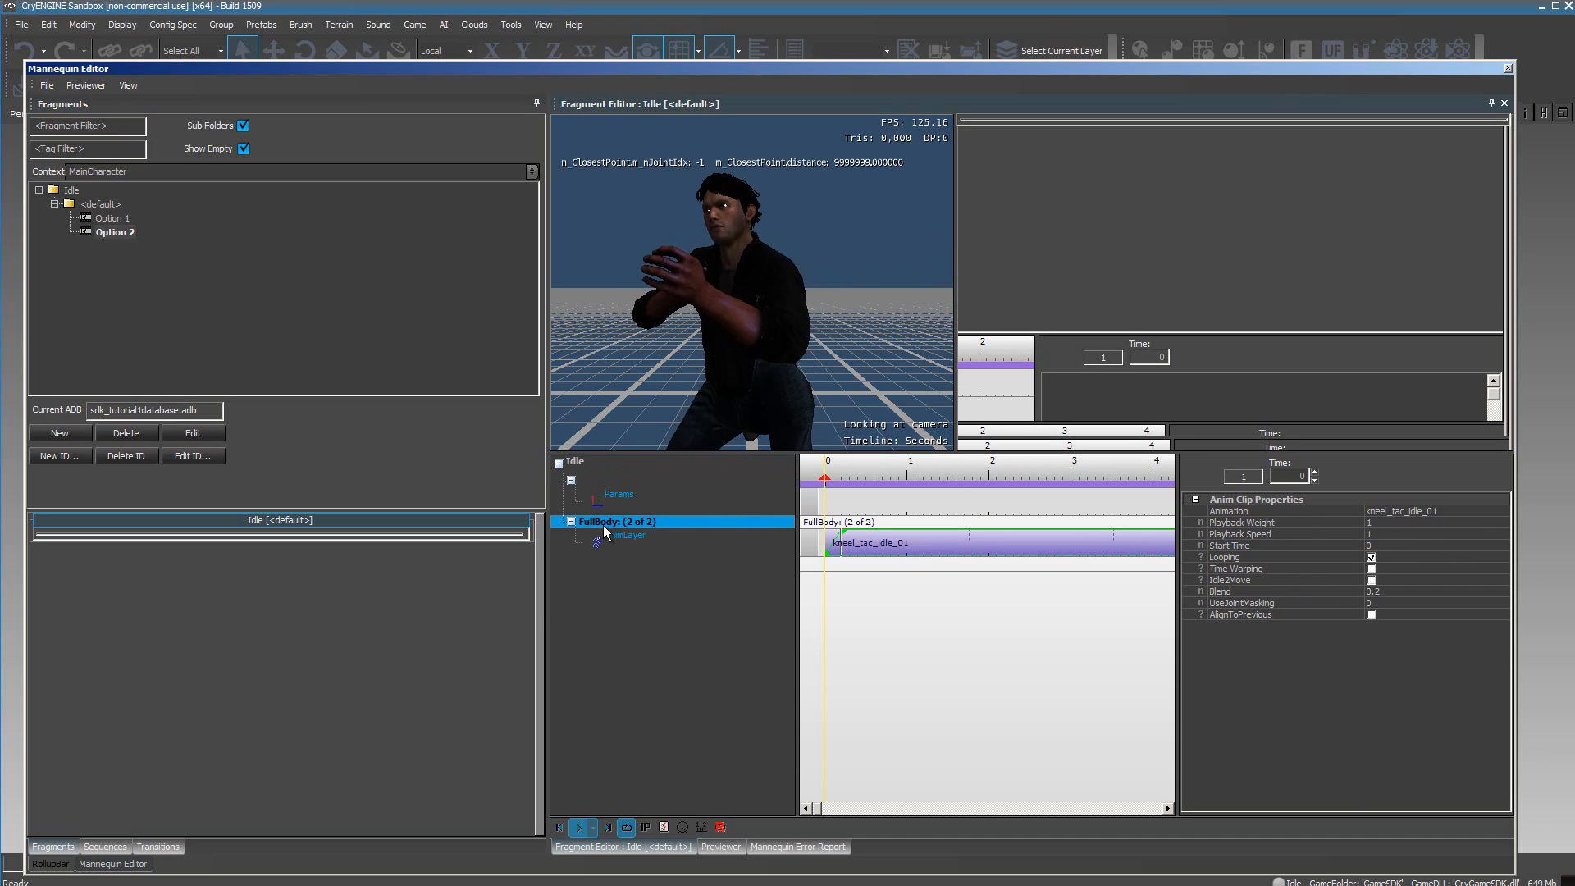
right_click(605, 529)
mouse_move(652, 604)
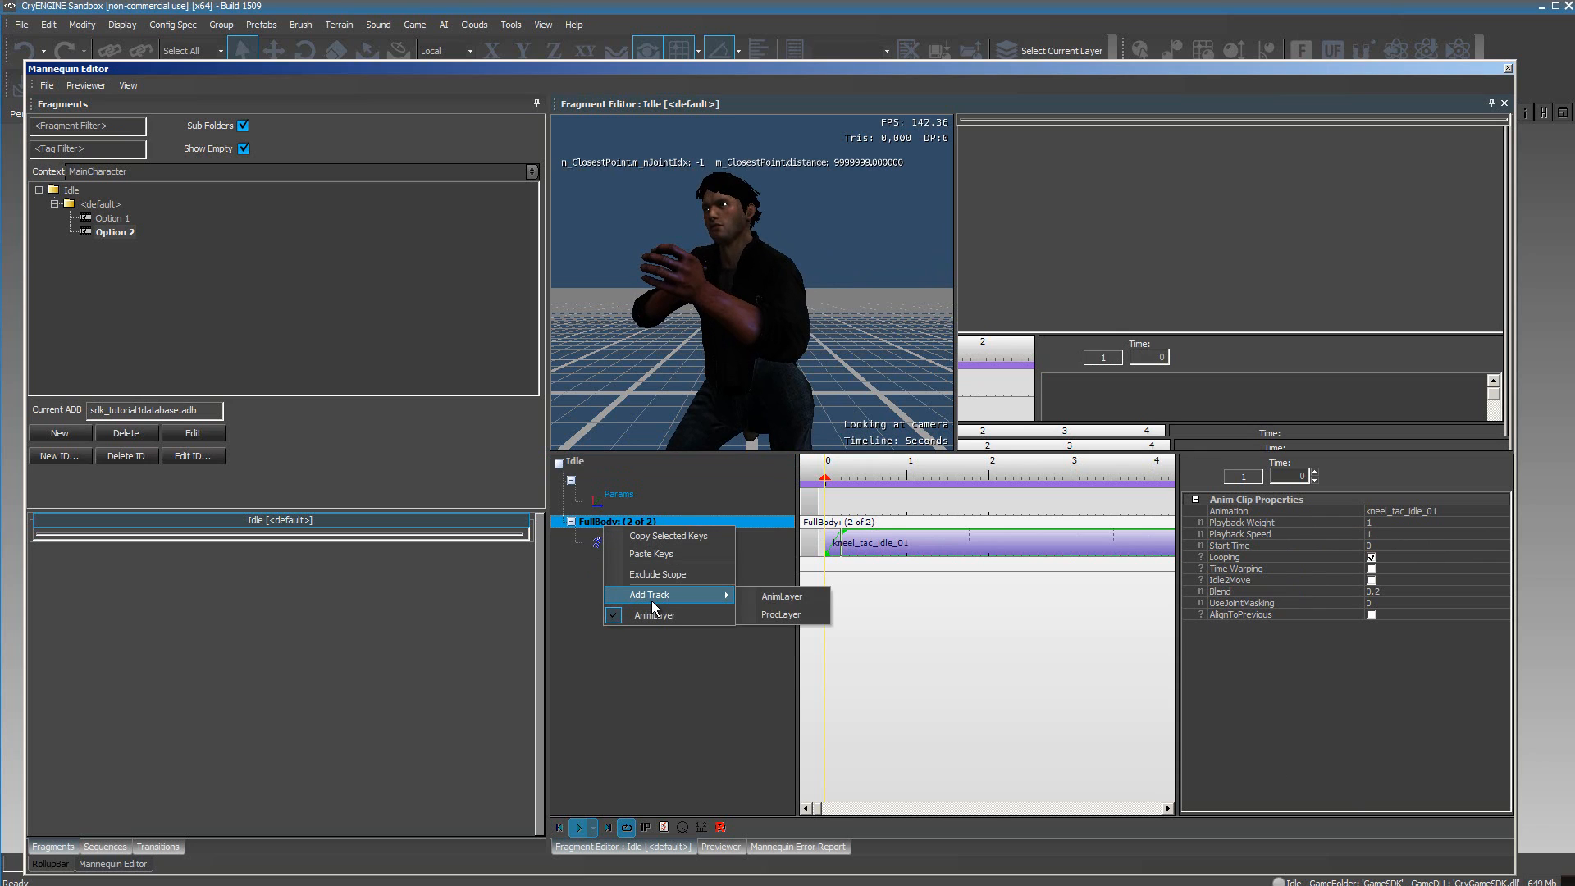
left_click(758, 598)
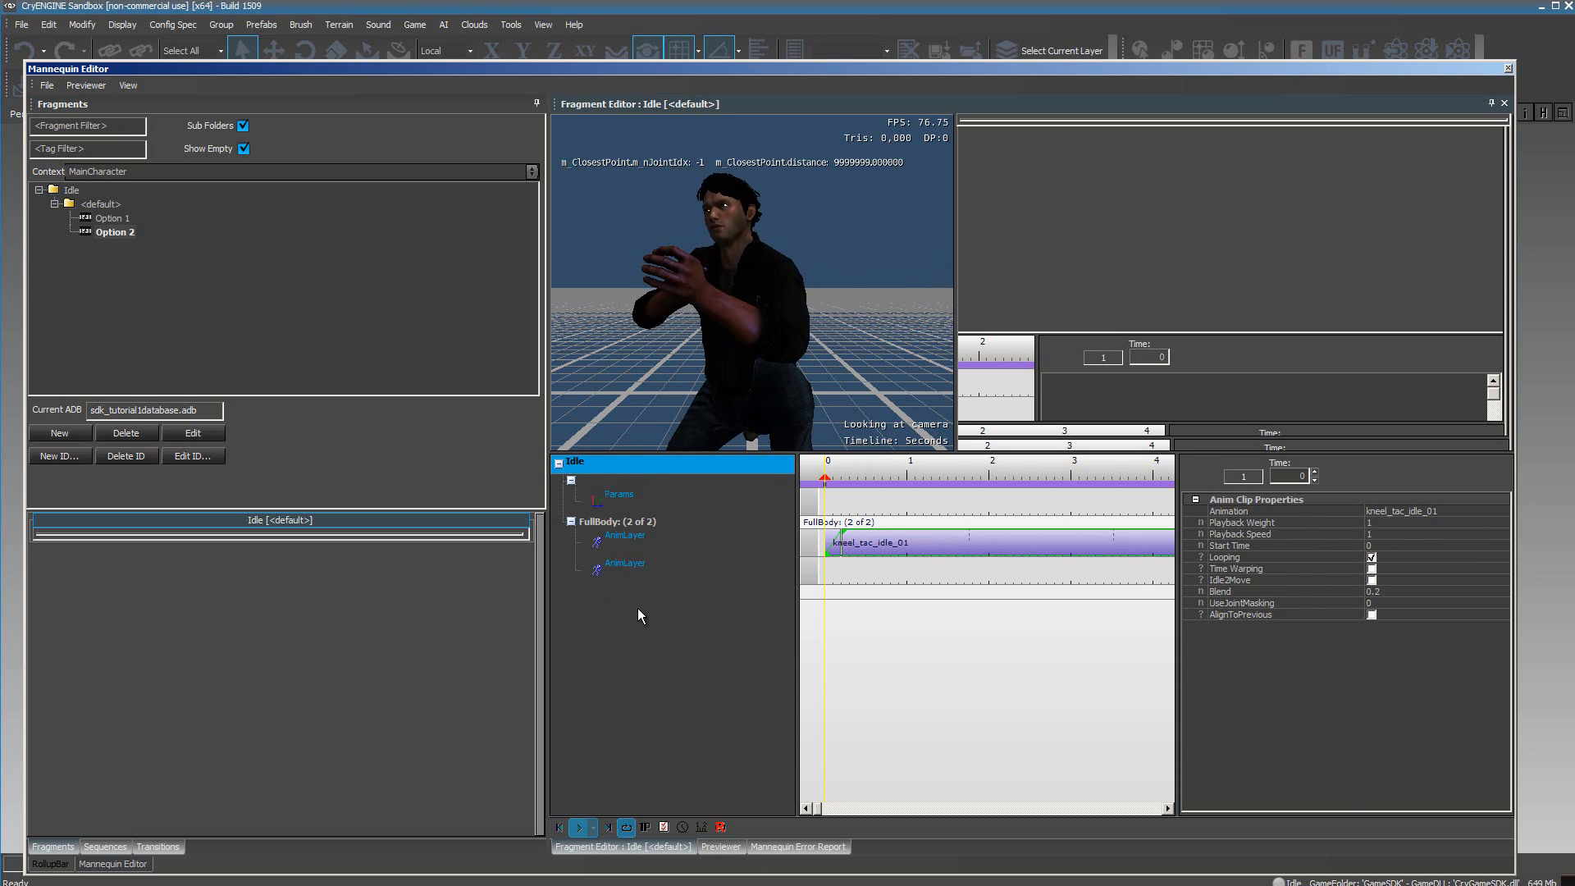
Add a clip on the second AnimLayer track at 1 second with the stand_pow_melee_scar_add_3p_01 animation and preview it over the kneeling idle
left_click(635, 569)
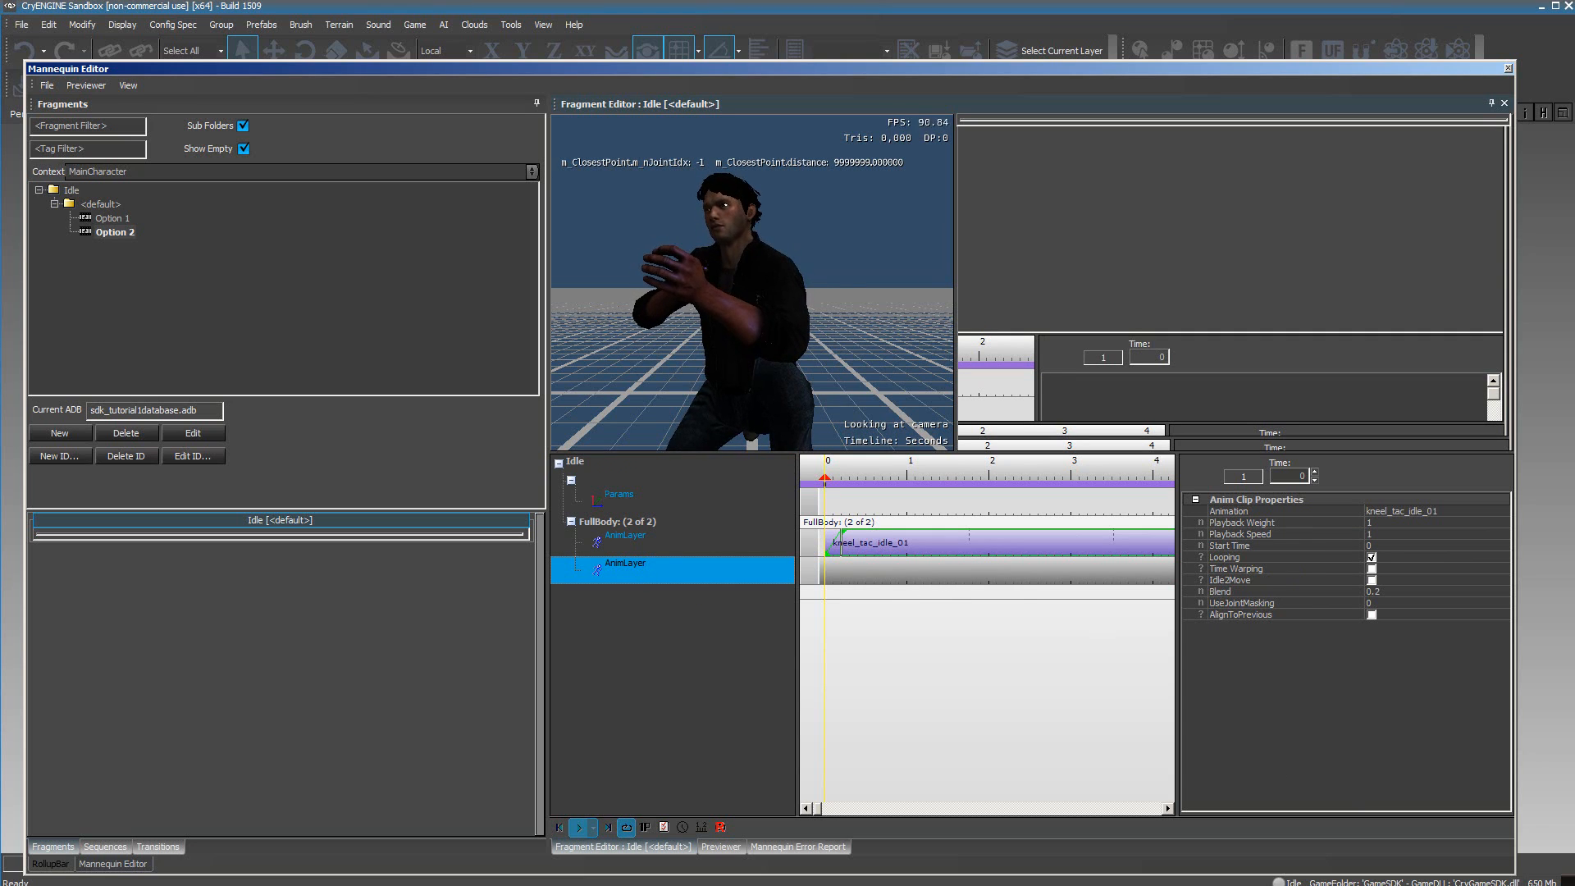
double_click(829, 570)
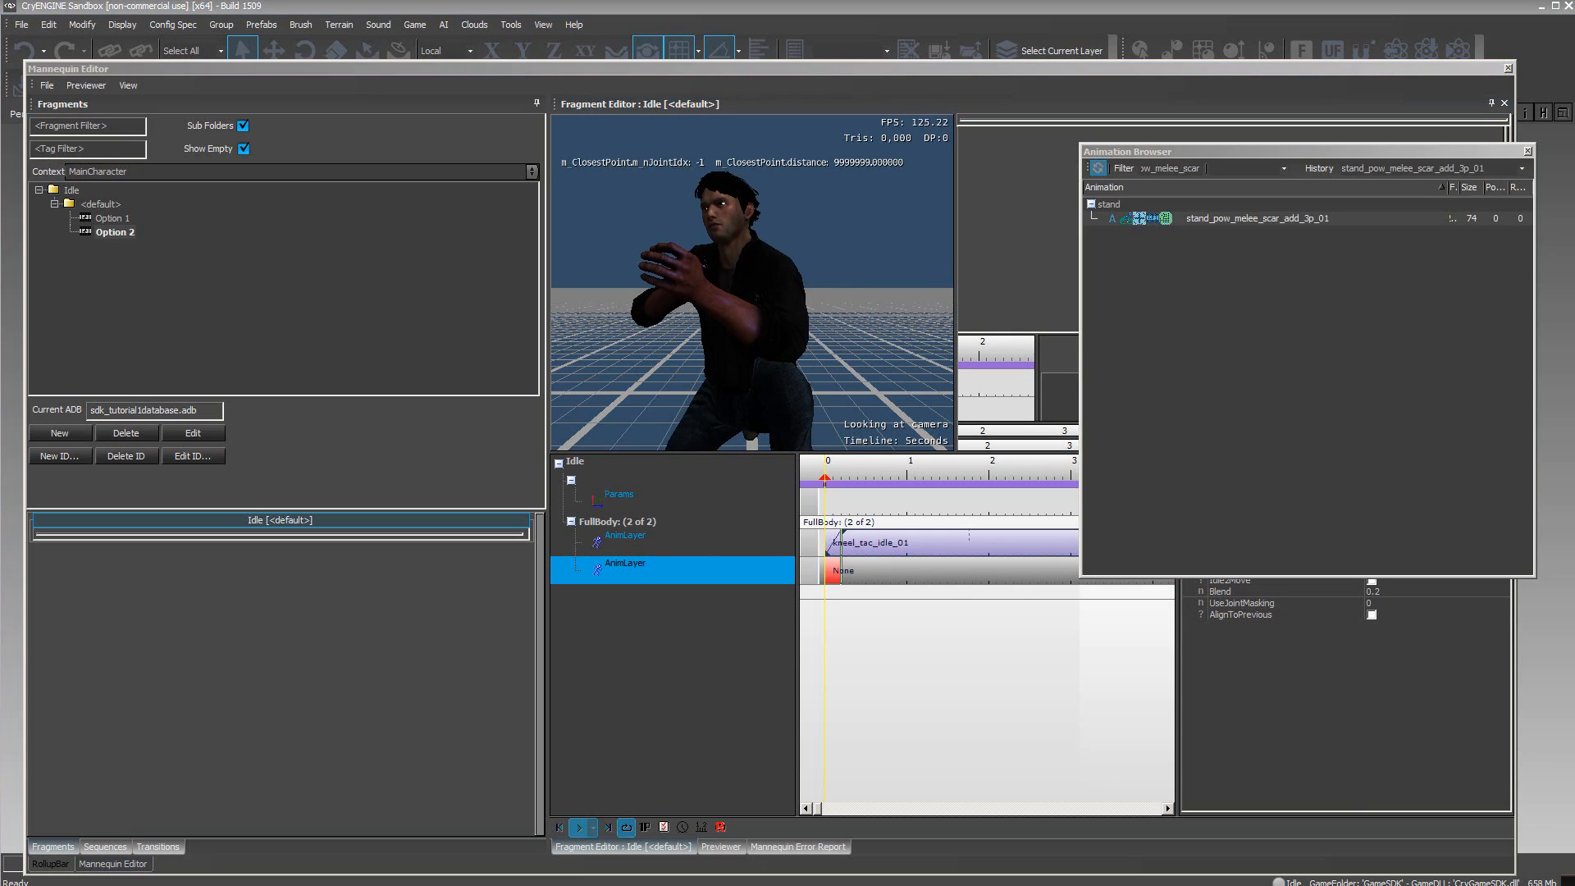
left_click(1257, 219)
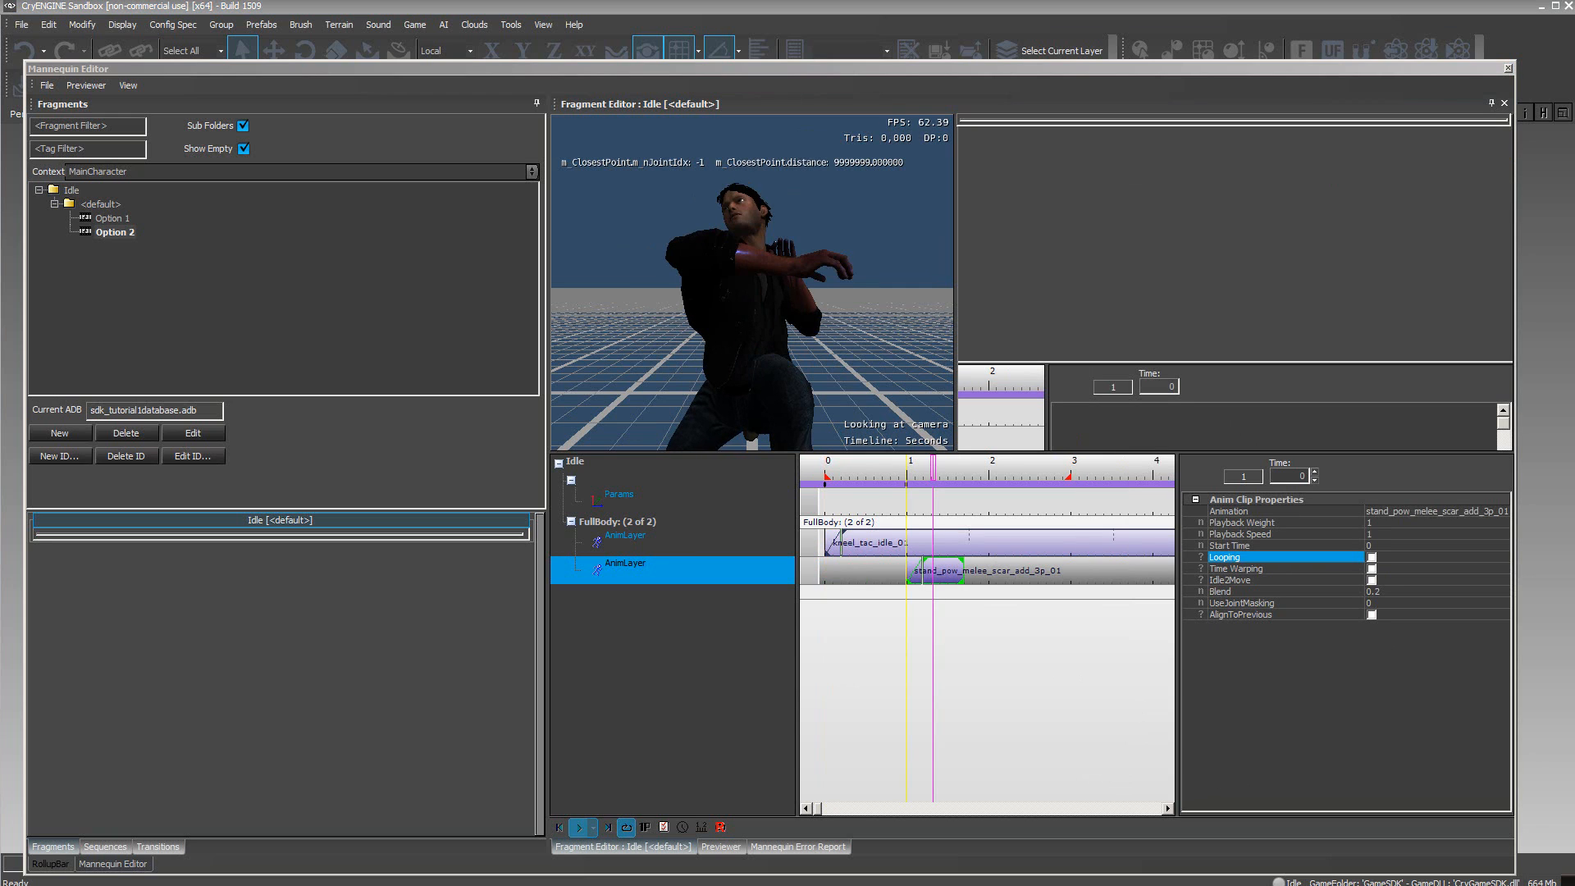
left_click(984, 707)
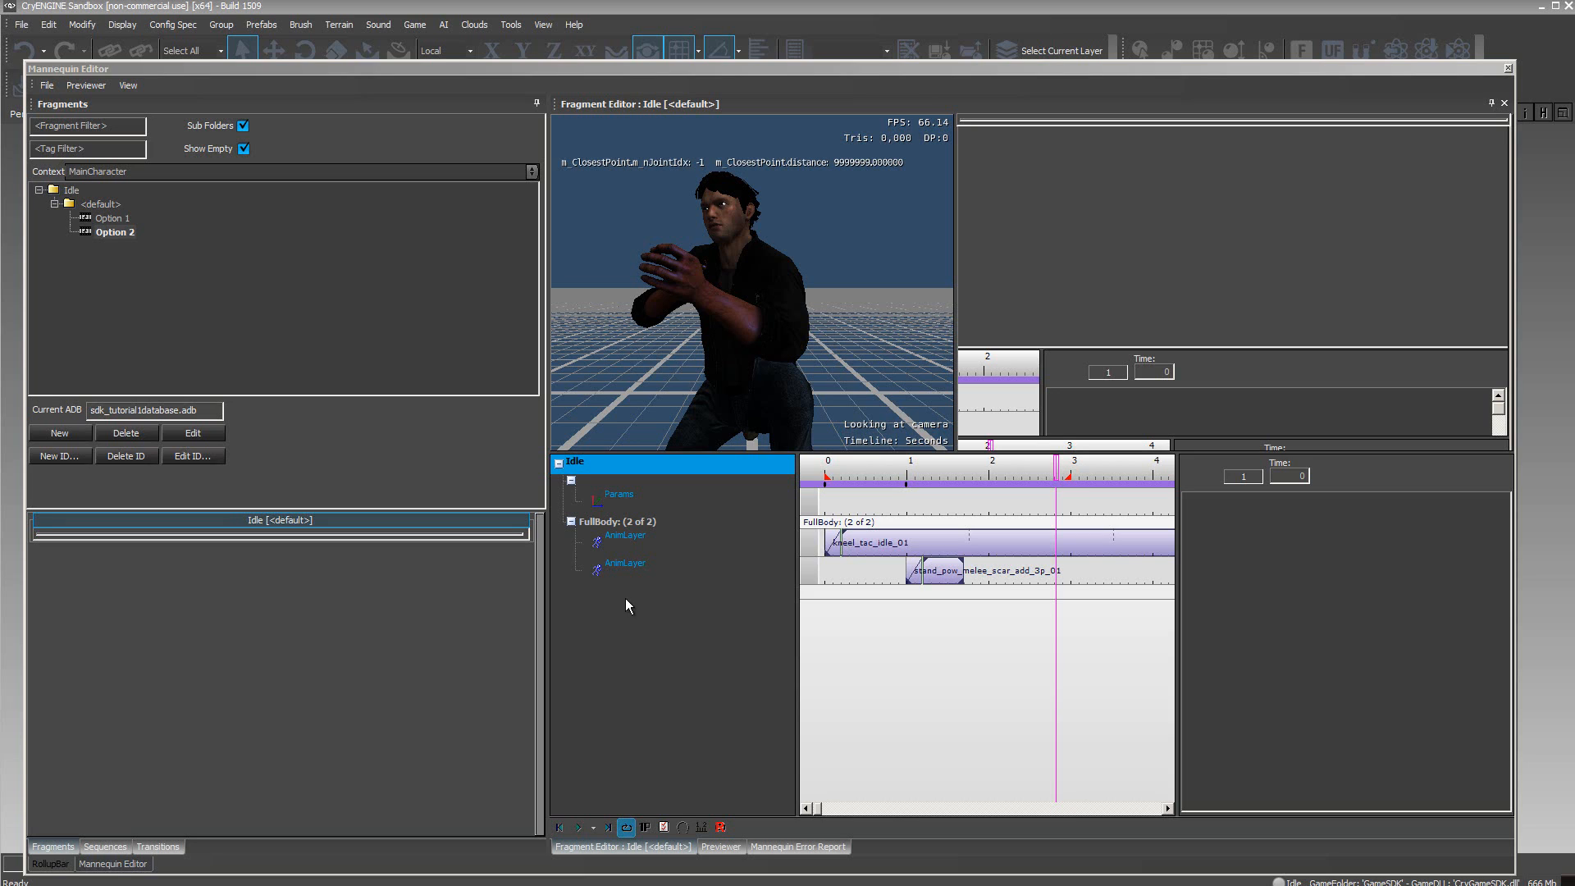
Remove the second AnimLayer track, including its melee clip, from the FullBody scope
left_click(626, 571)
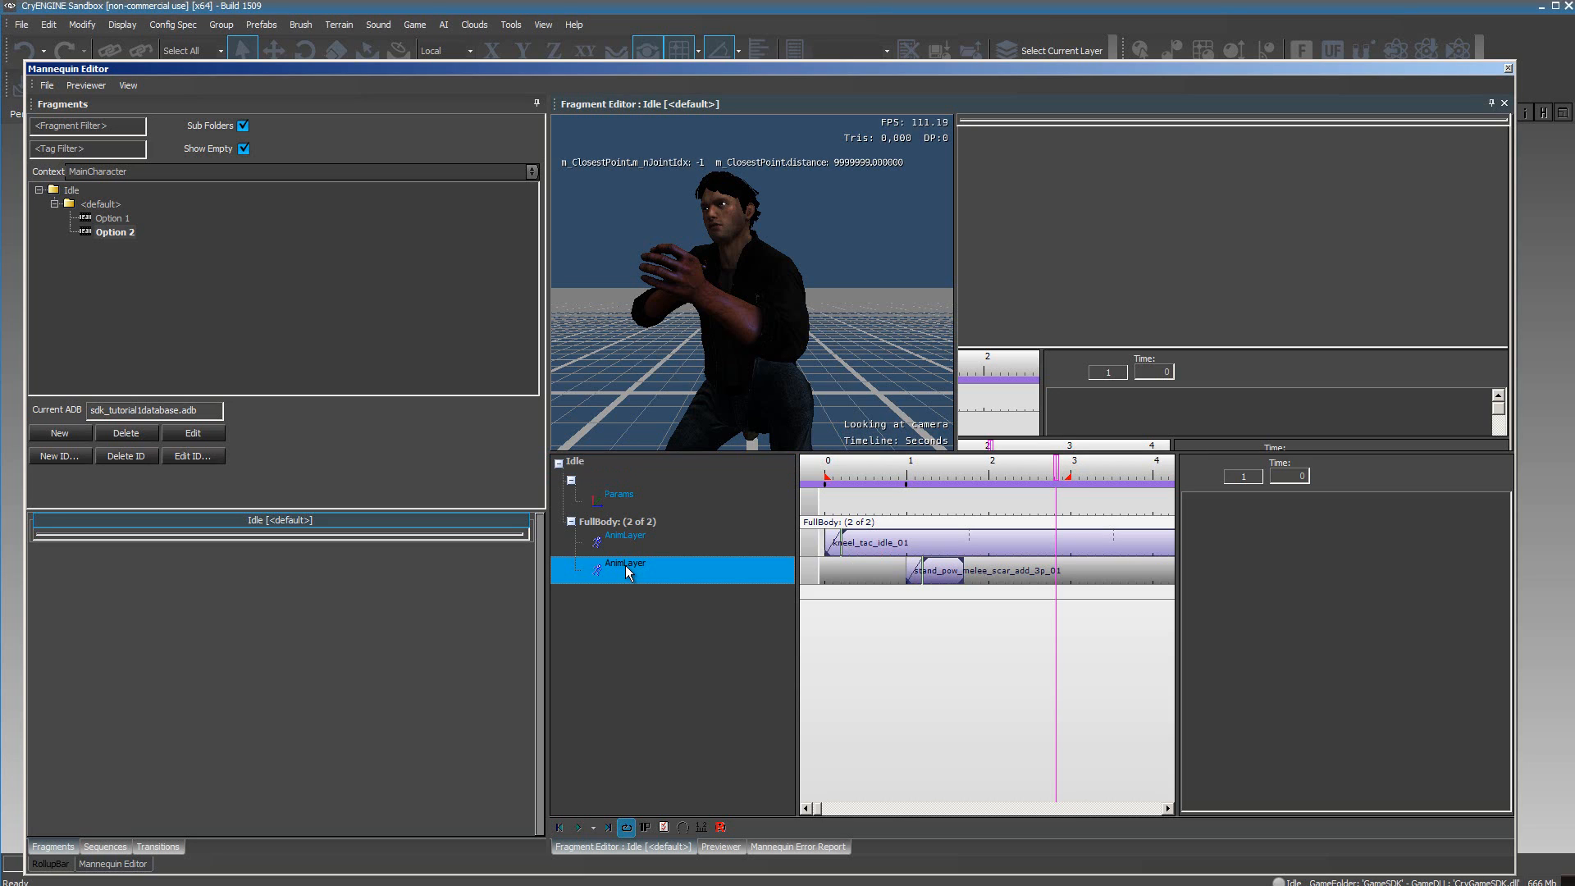
right_click(626, 572)
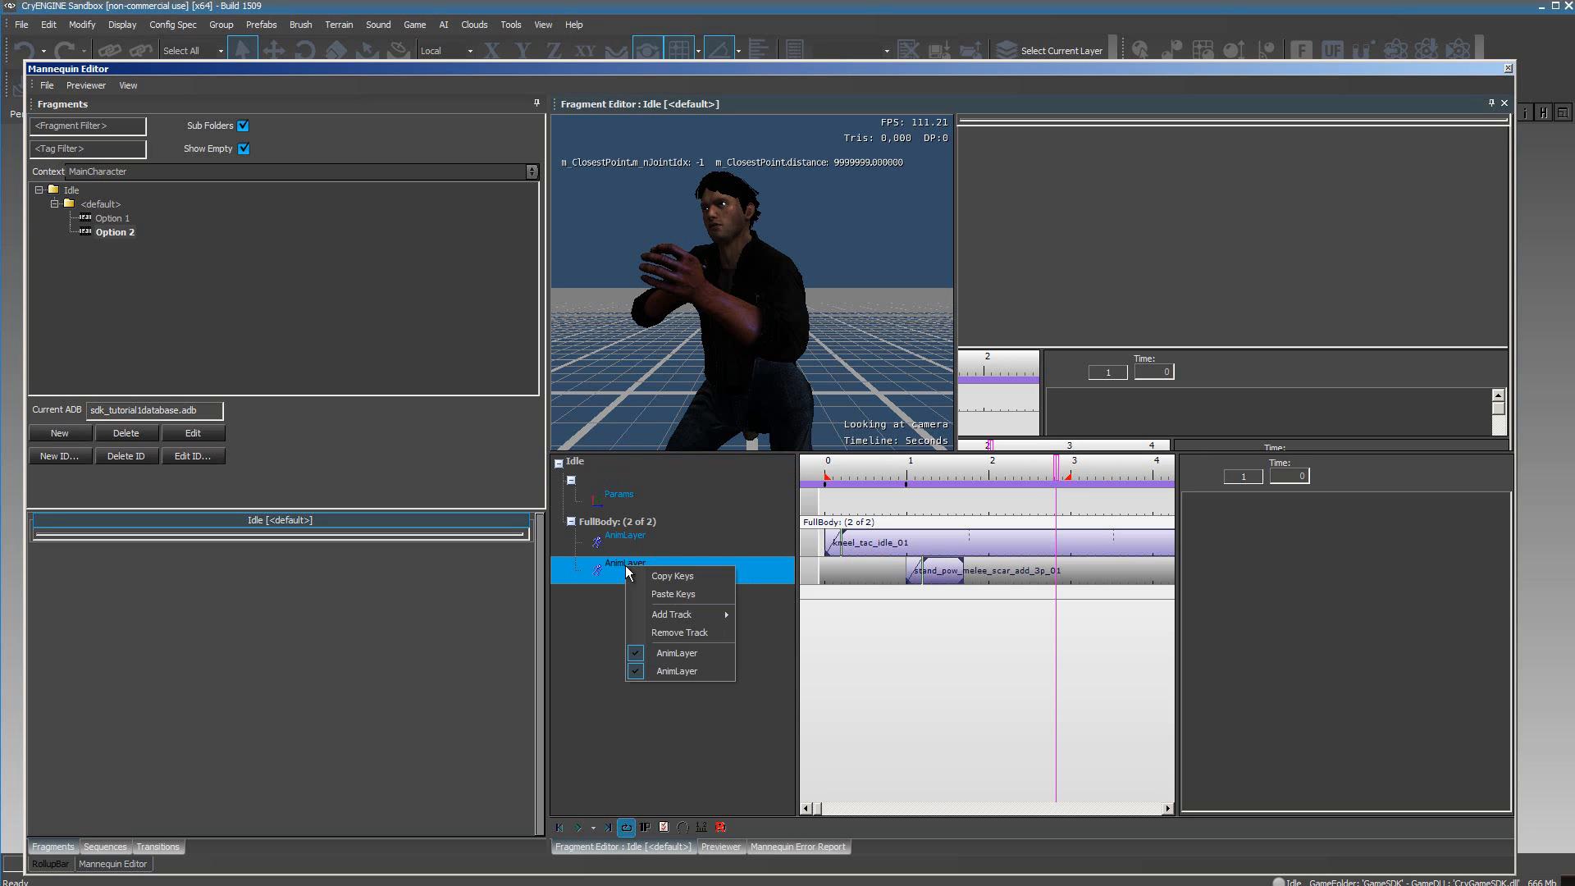
left_click(669, 632)
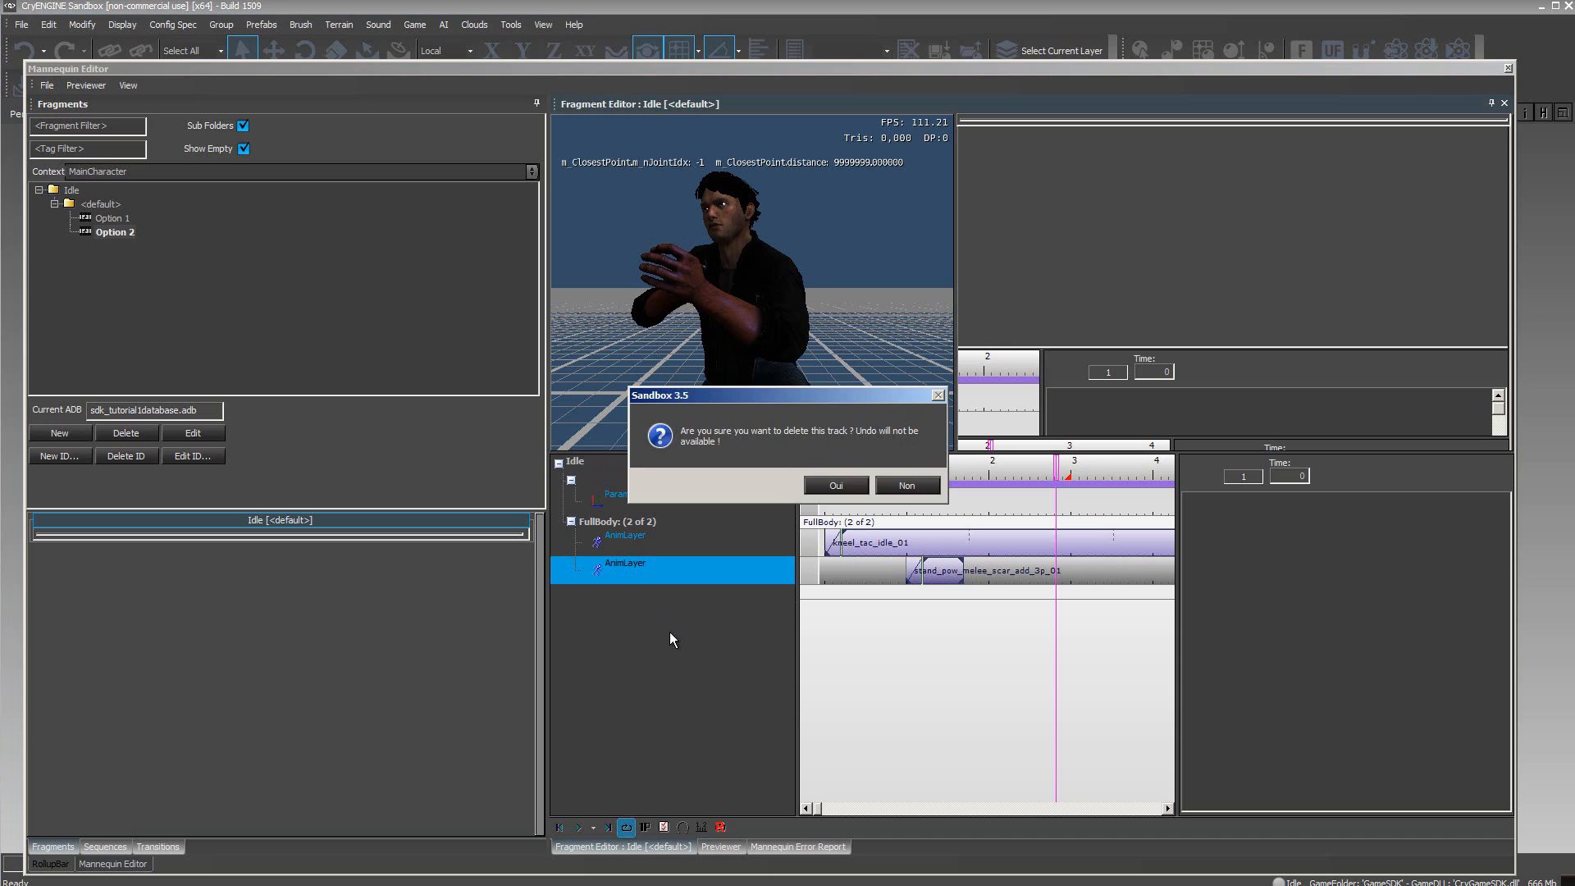
left_click(834, 485)
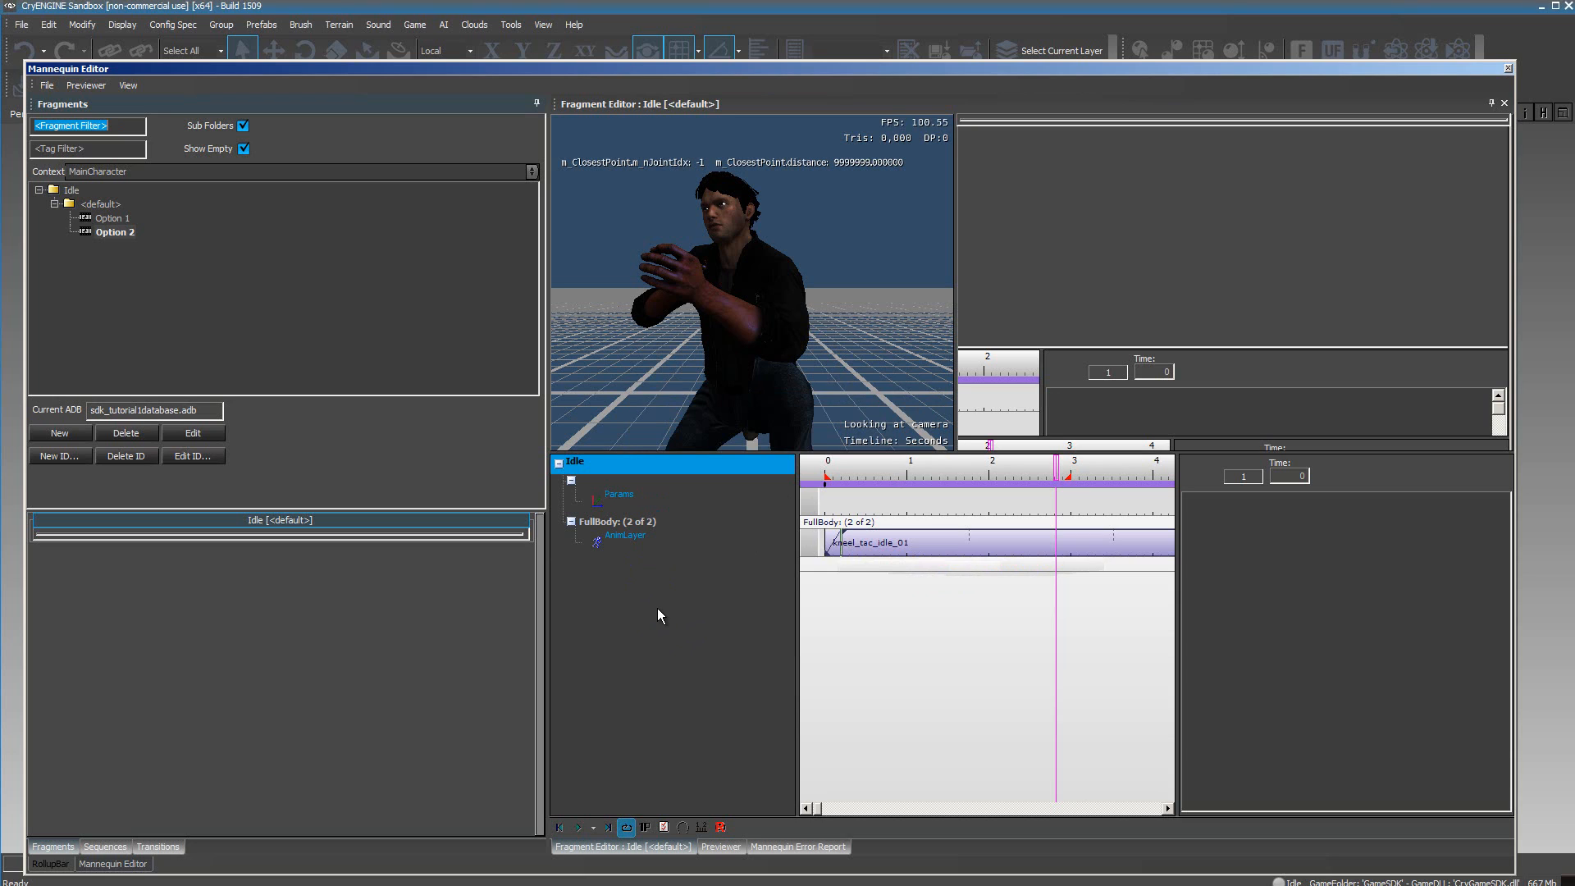
Add a ProcLayer track to the FullBody scope and place a procedural clip on it at about 0.3 seconds
right_click(617, 521)
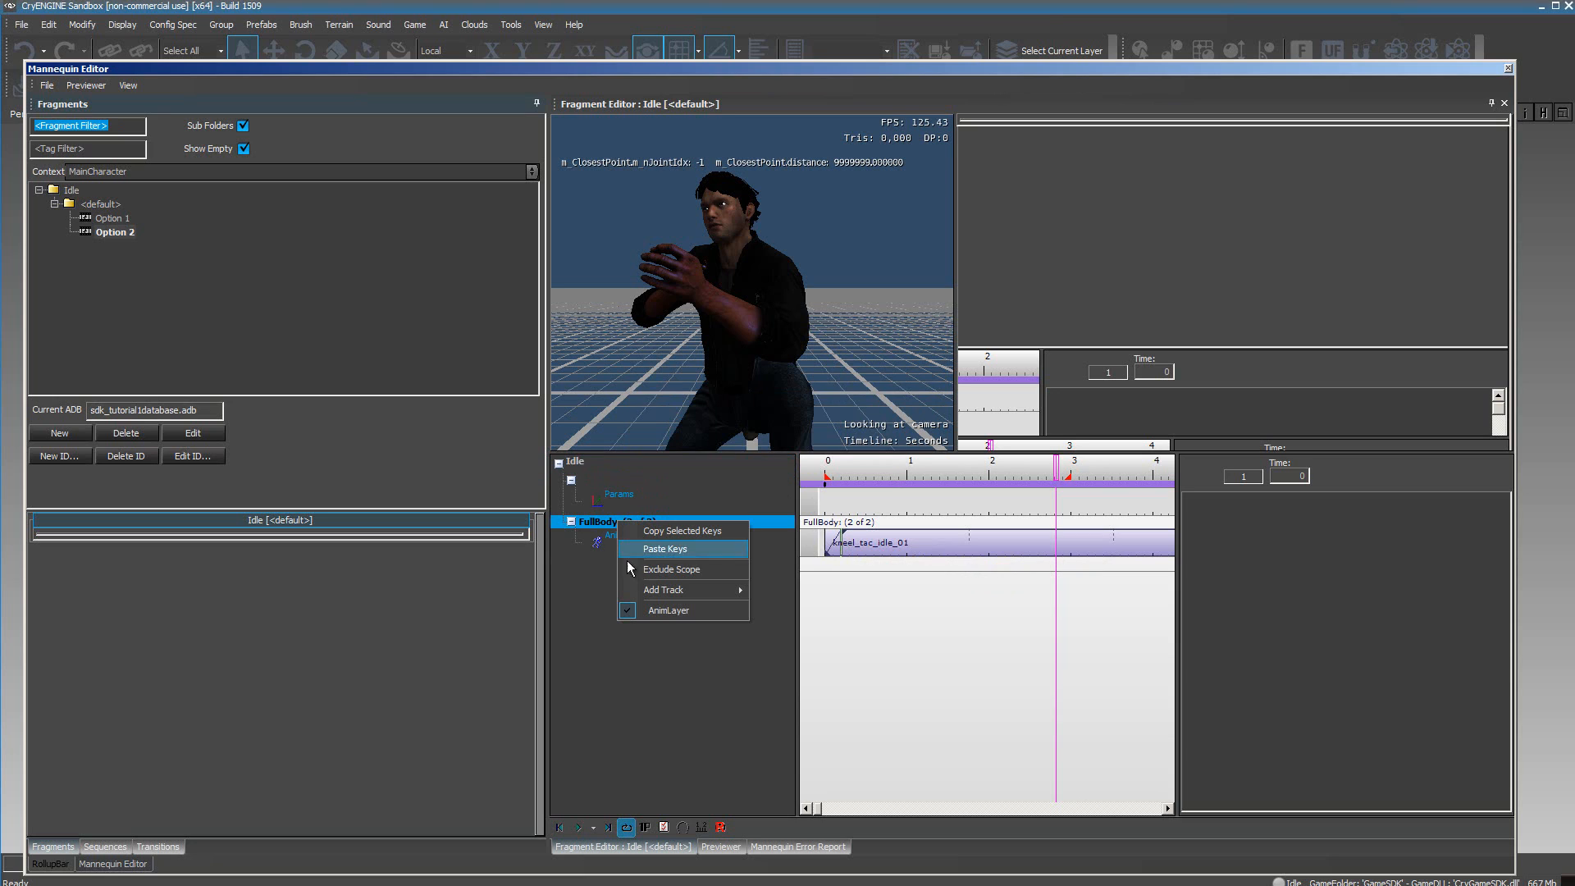
mouse_move(670, 588)
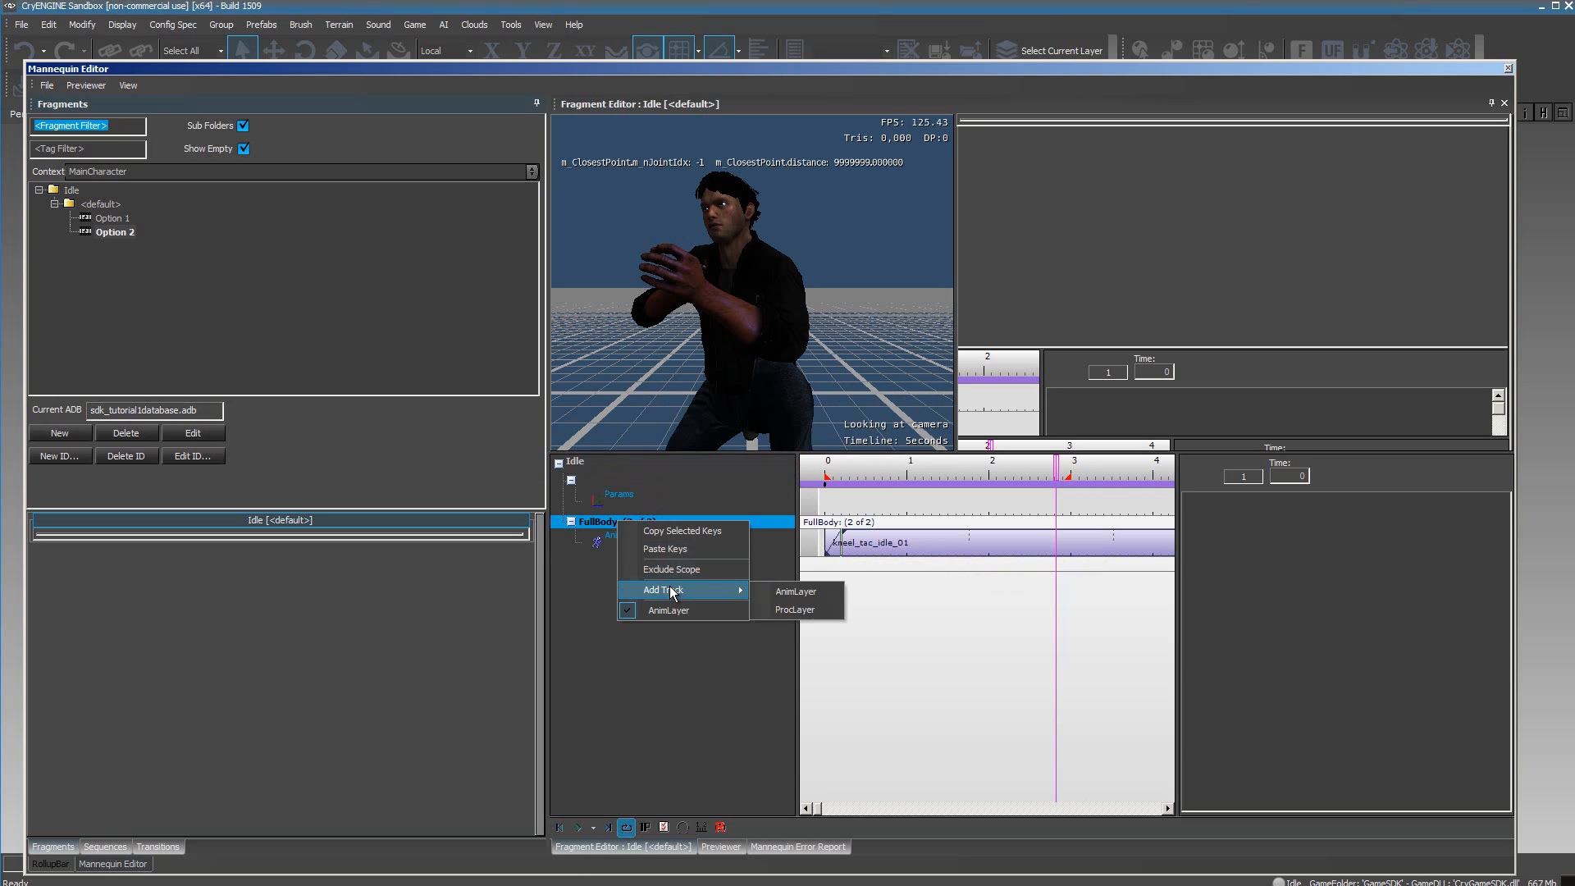
left_click(794, 610)
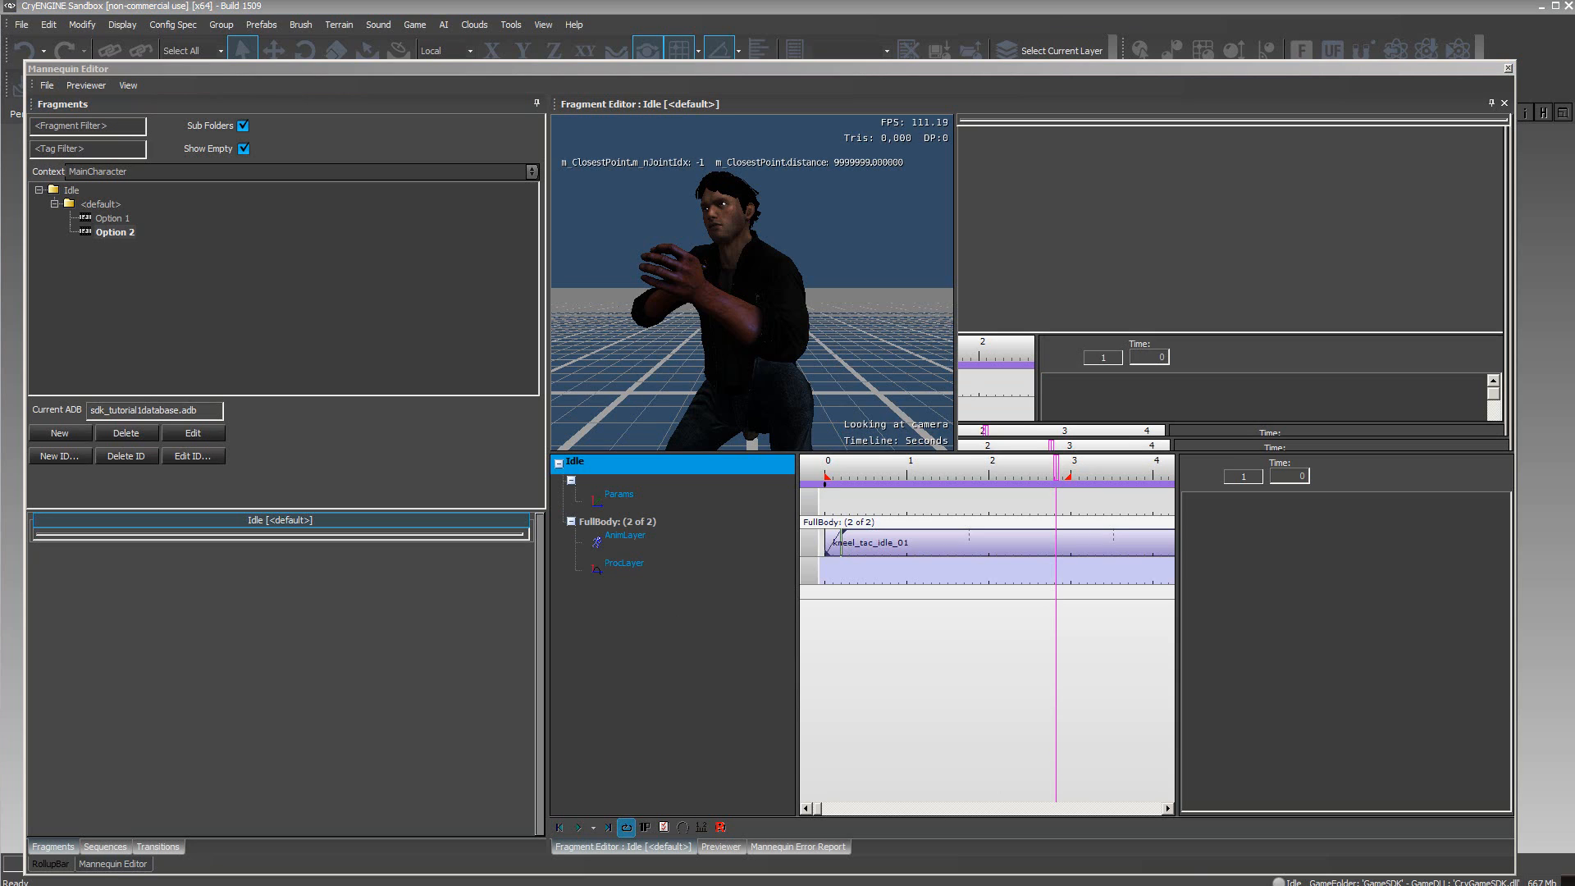
double_click(927, 570)
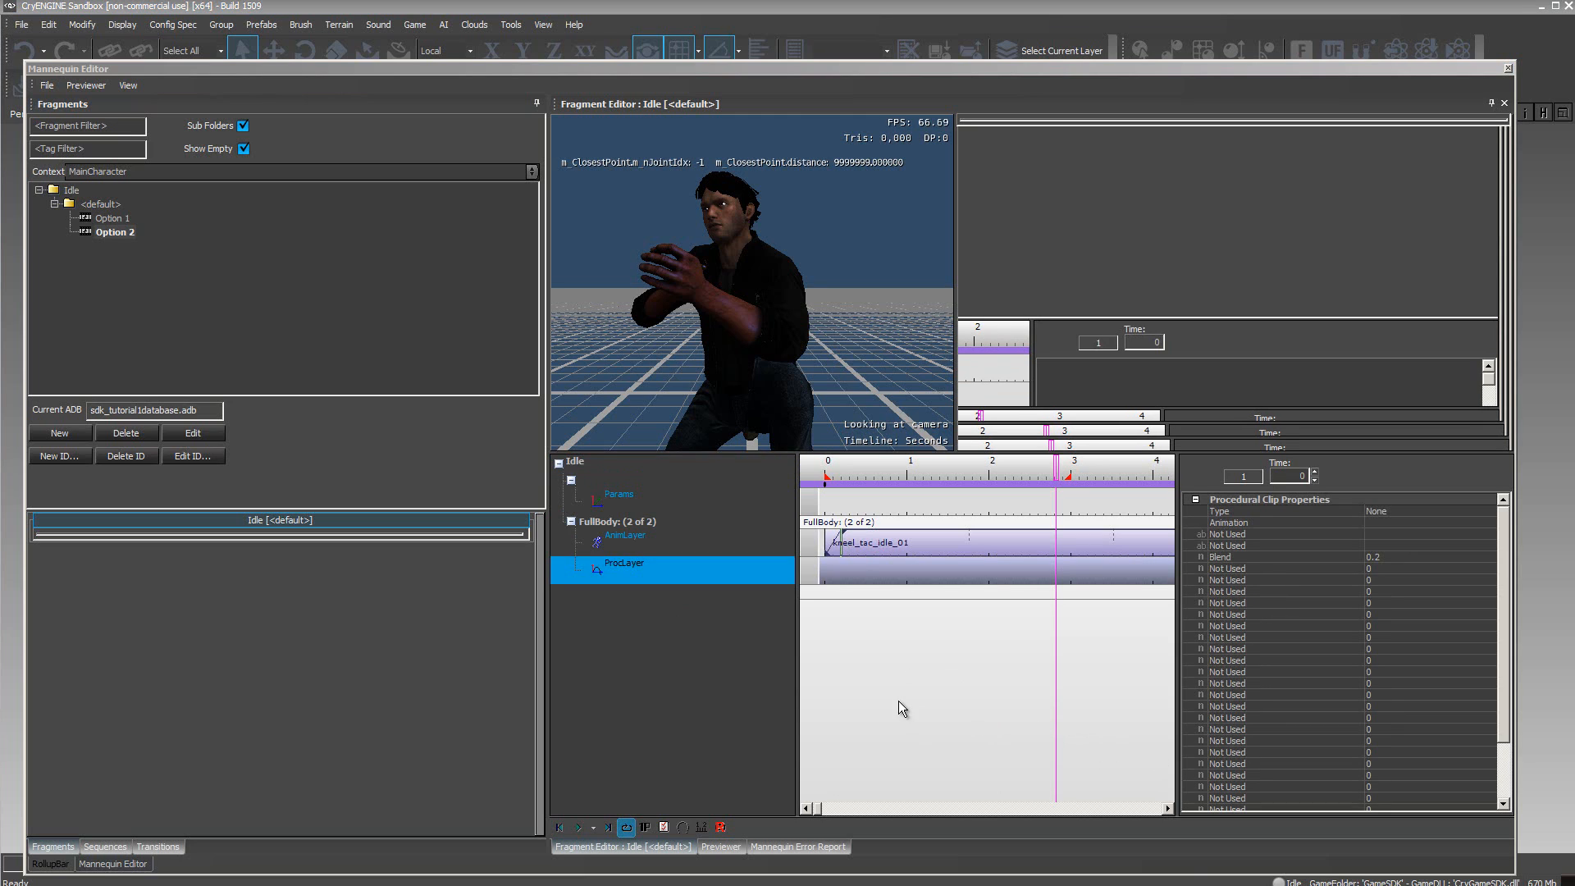
double_click(853, 572)
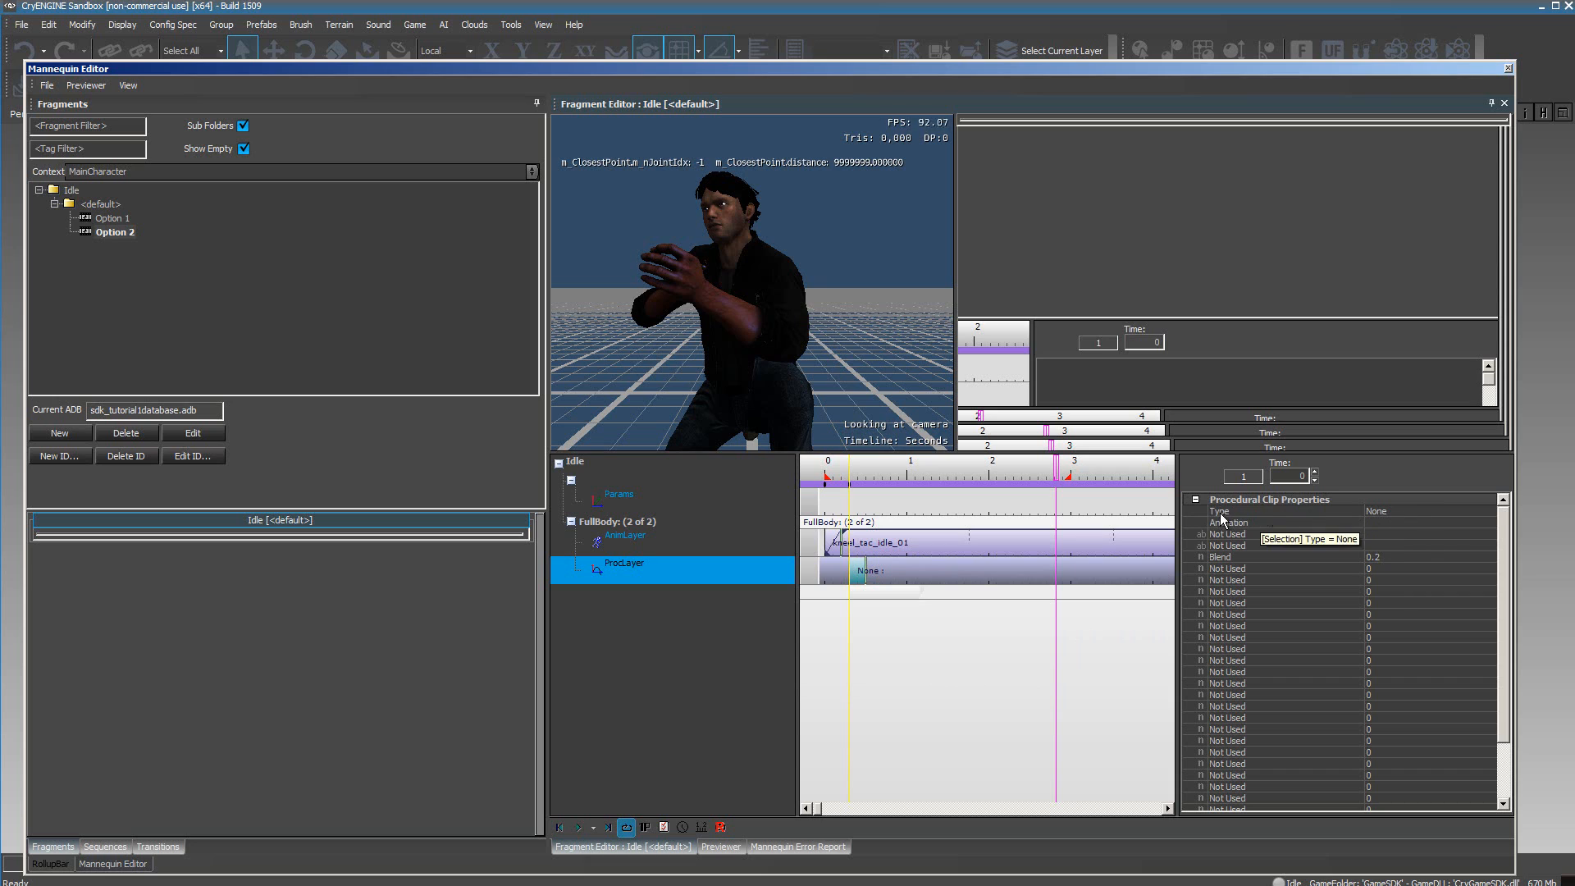
Set the procedural clip's Type to PlaySound and assign it the crowd_ambience sound from sounds/environment, fantasy
left_click(1469, 517)
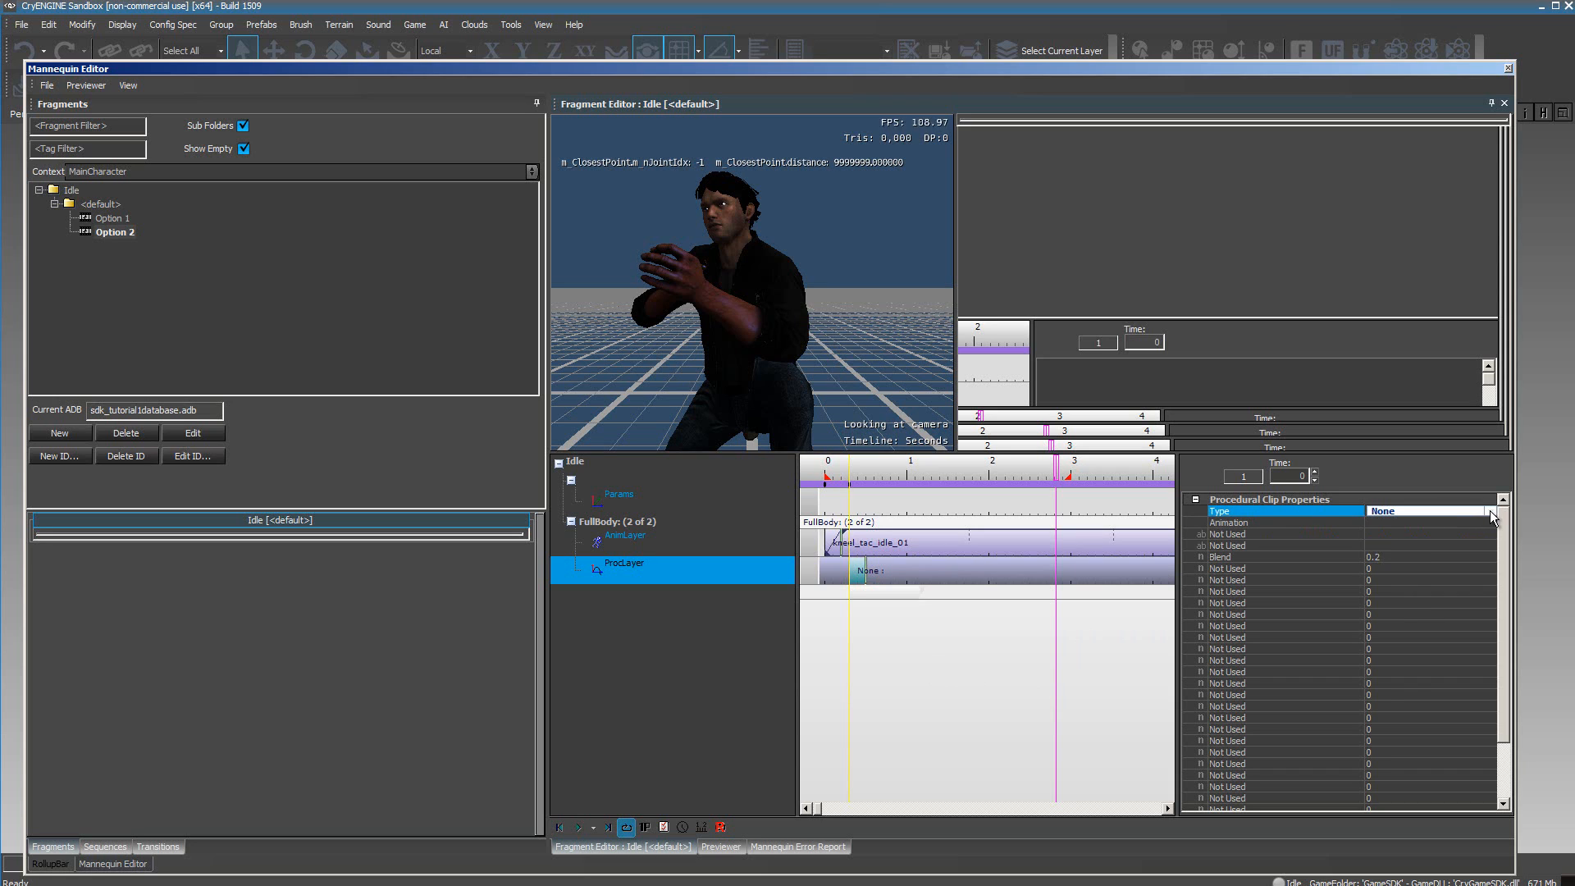
left_click(1490, 510)
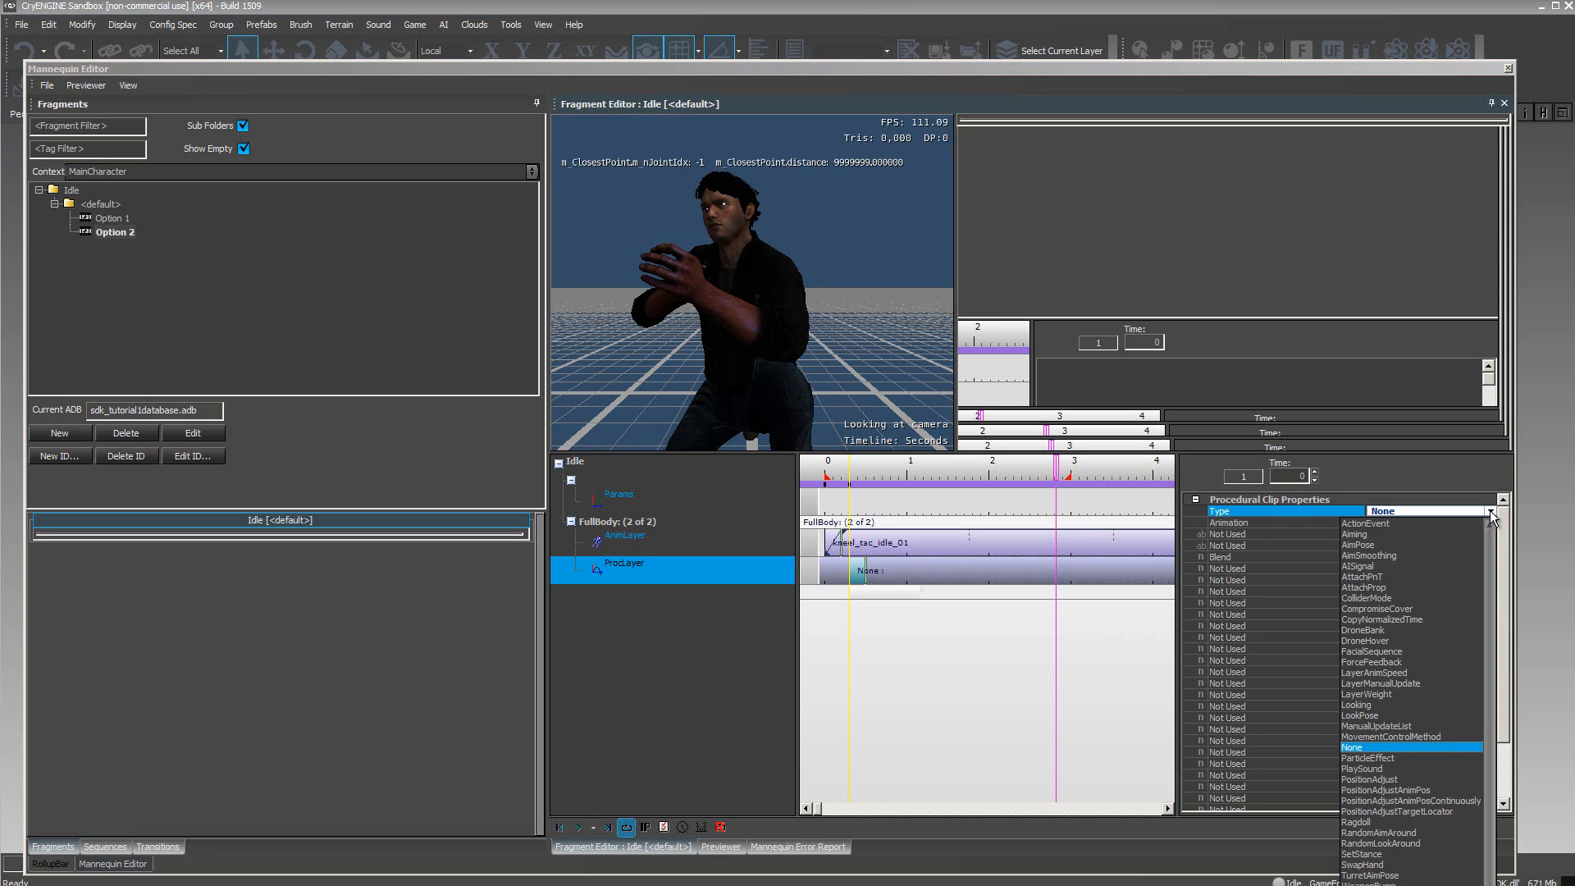
left_click(1368, 768)
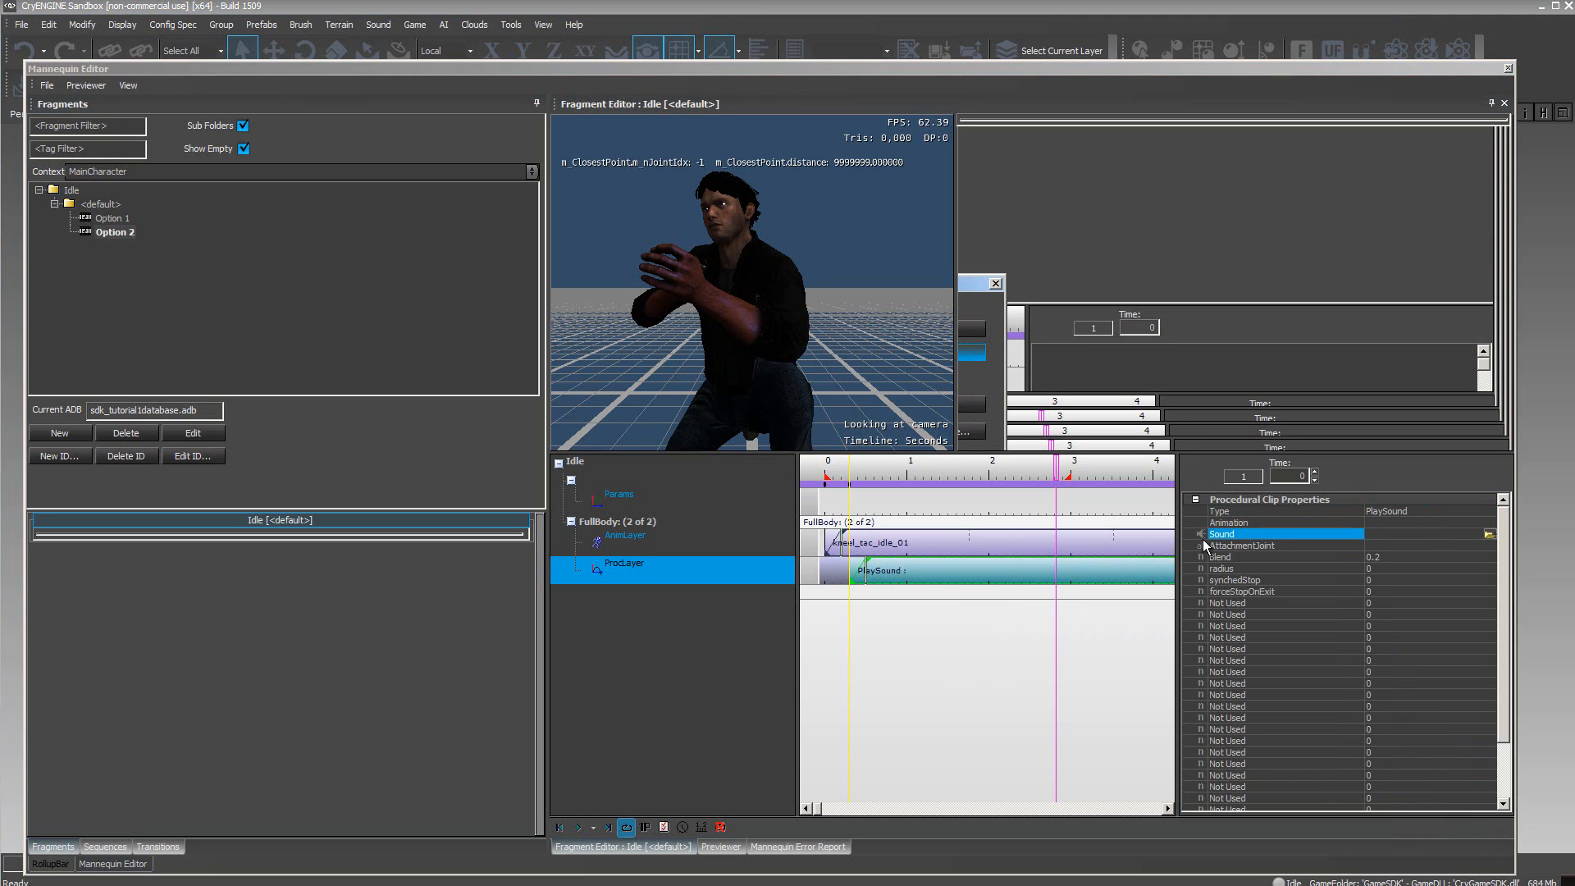
left_click(1489, 535)
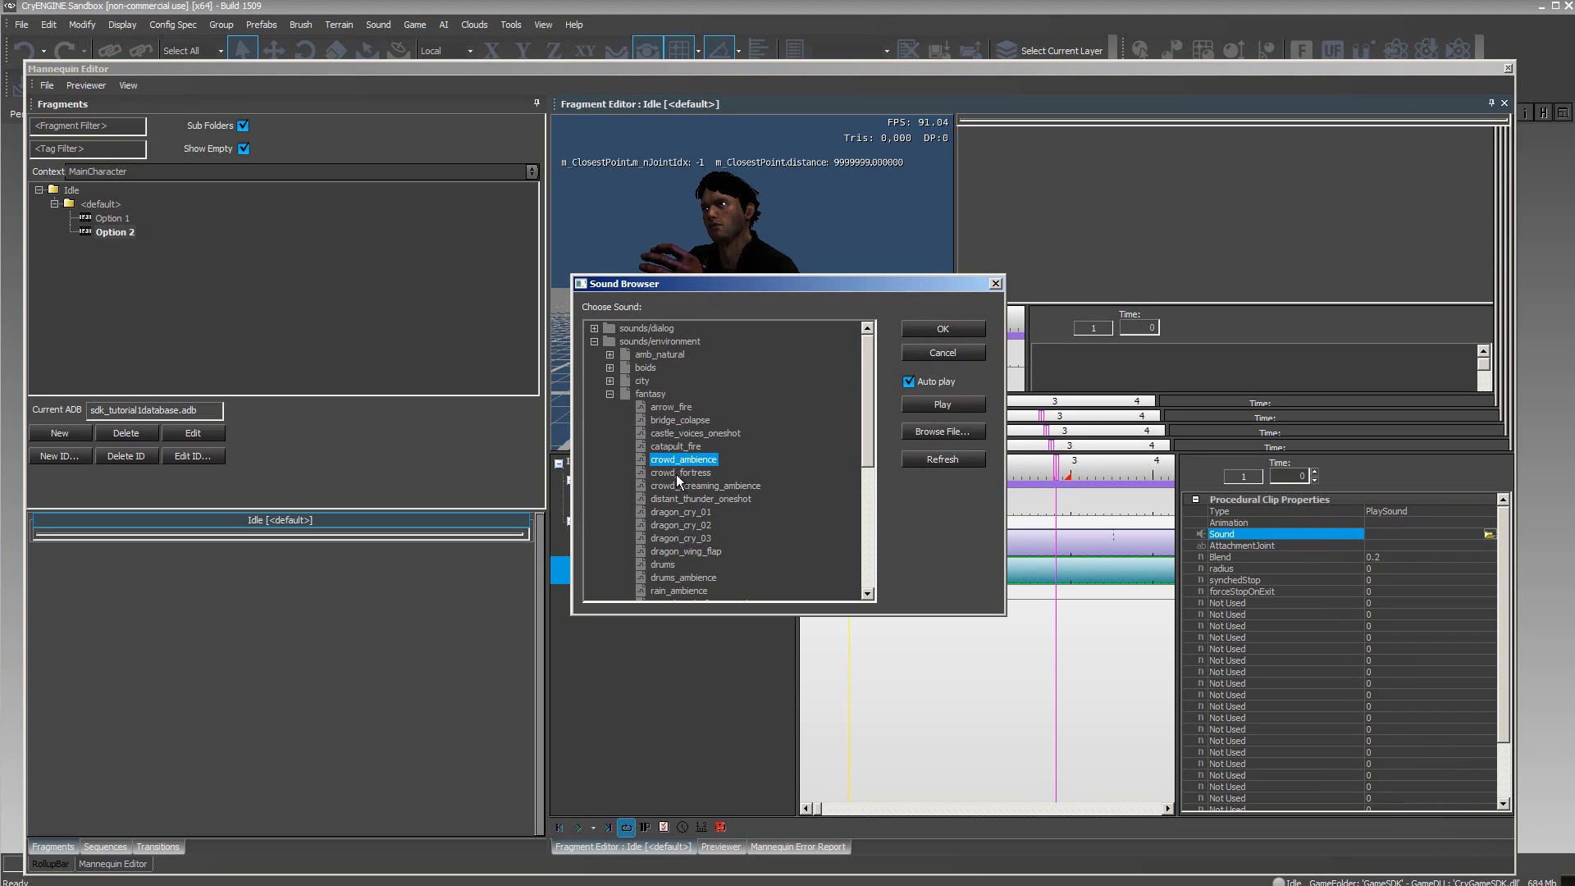
left_click(944, 406)
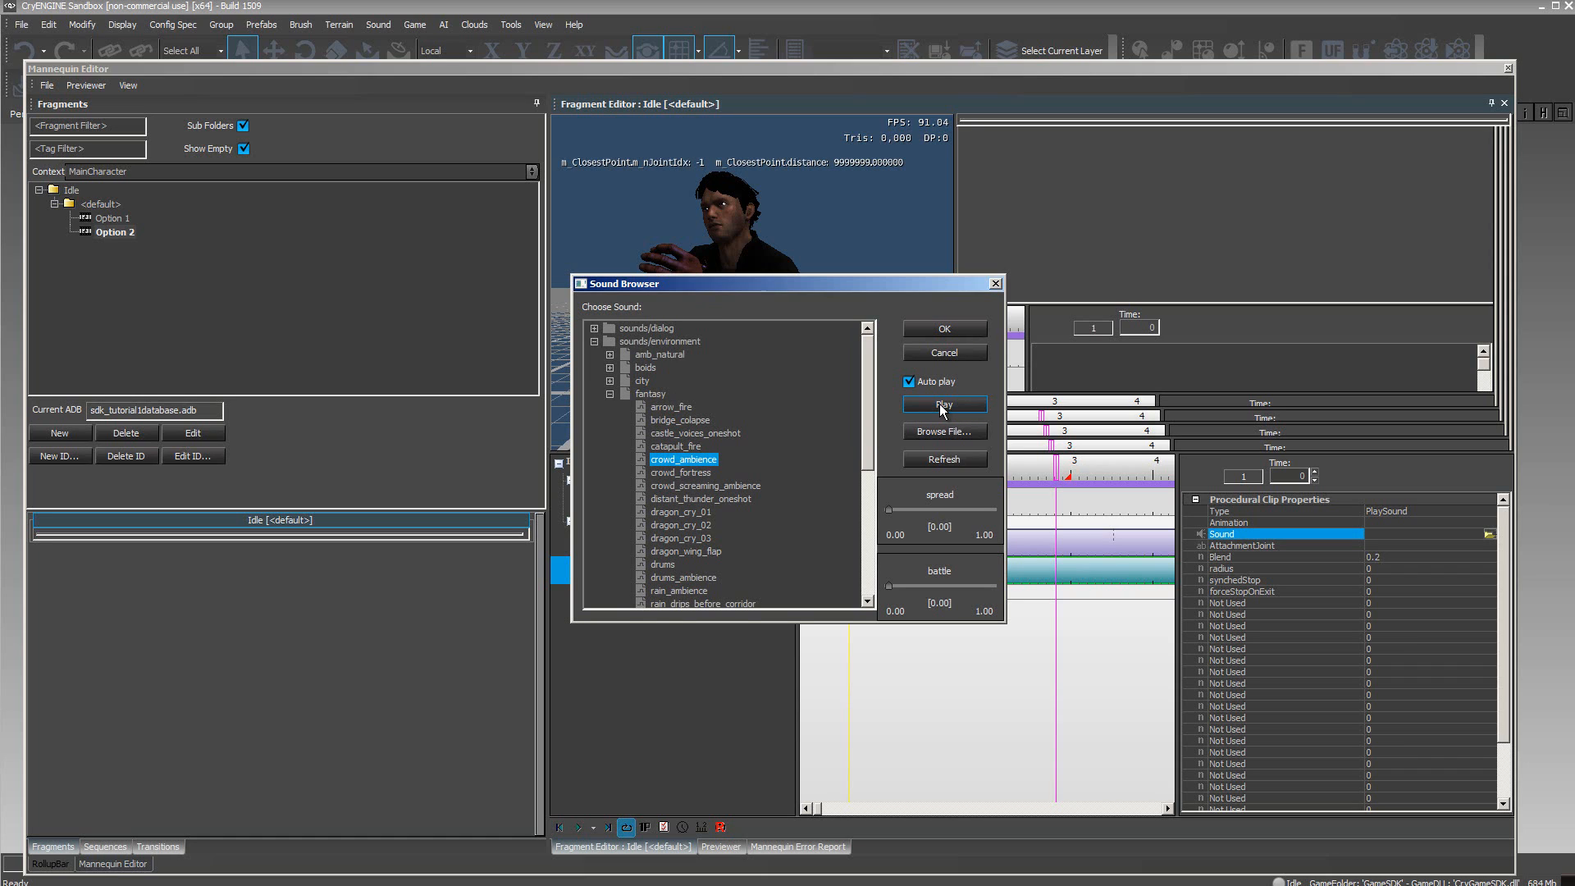
left_click(944, 328)
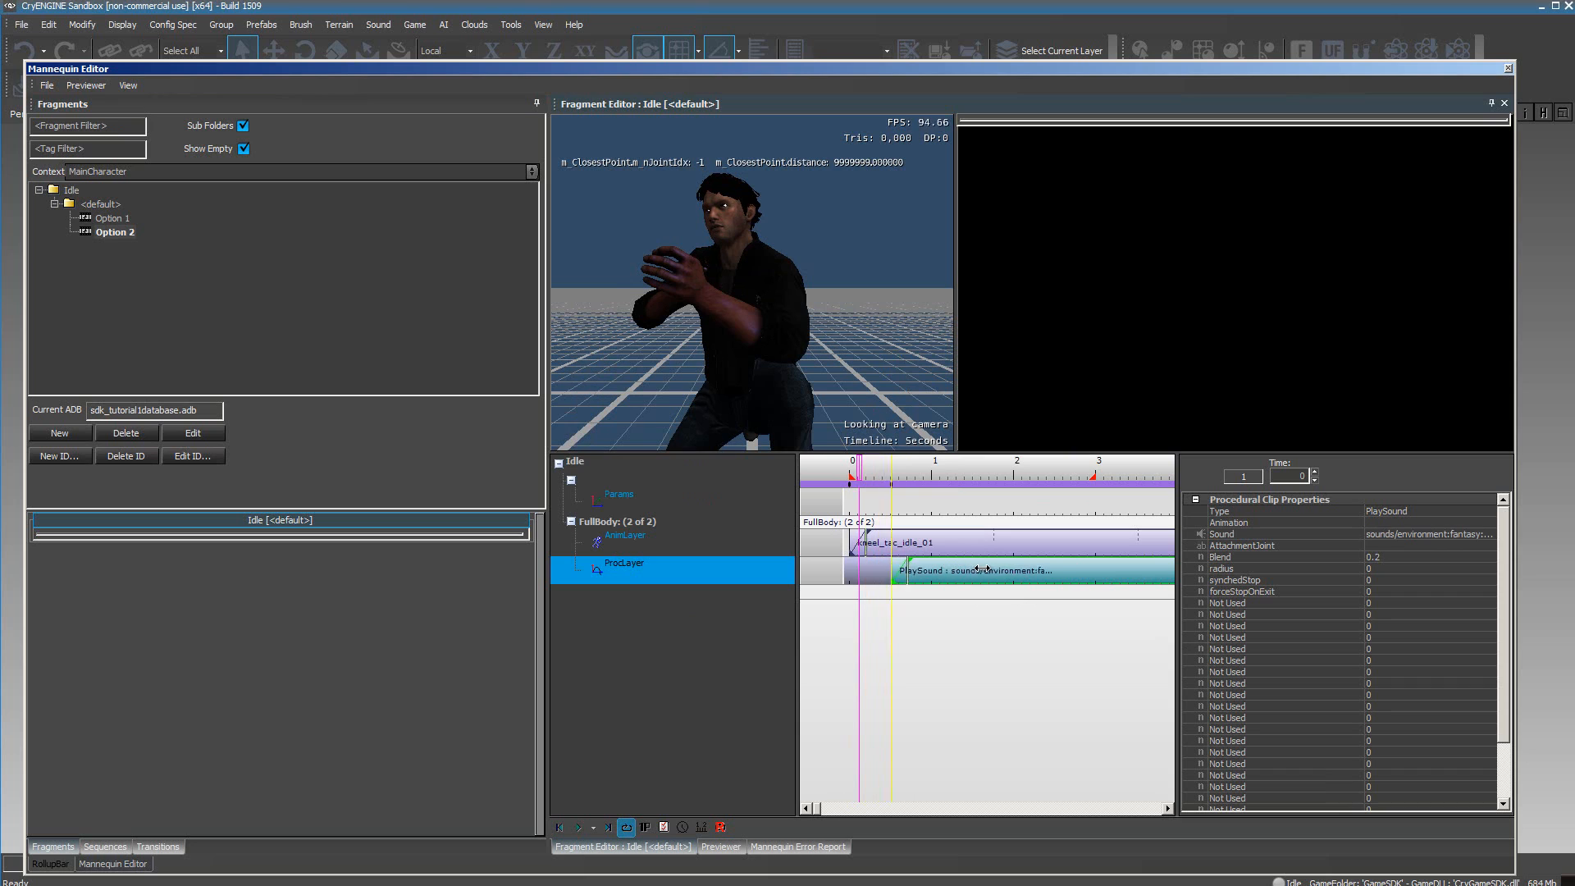
Move the PlaySound clip to about 0.98 seconds, end it with an empty procedural clip at about 3.1 seconds, and preview the fragment
left_click_drag(1006, 571, 1023, 571)
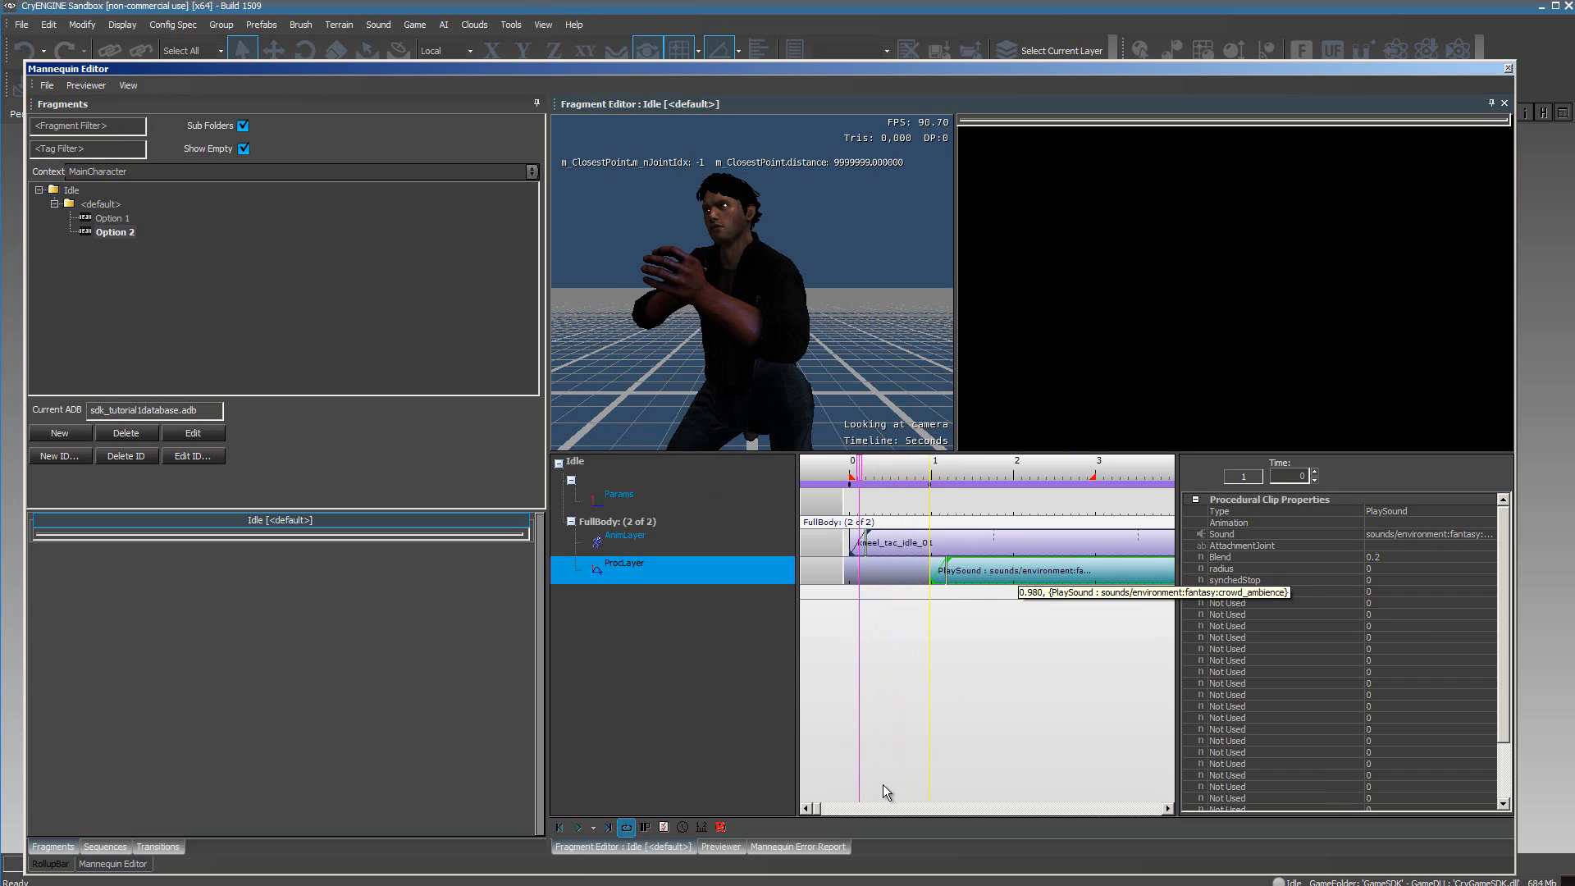
double_click(1103, 572)
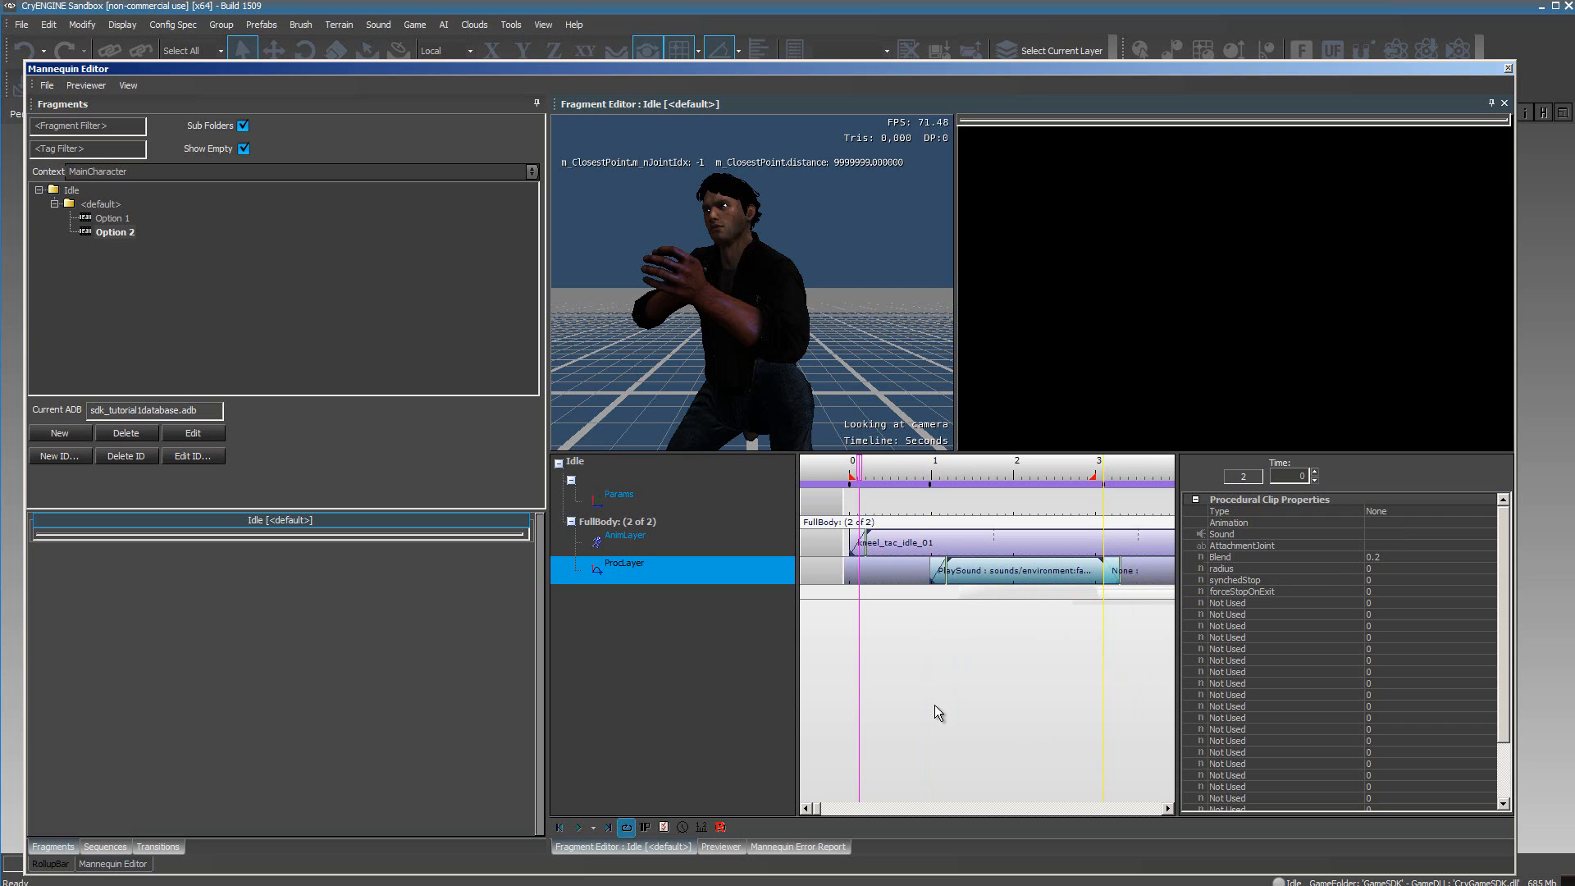
left_click(580, 826)
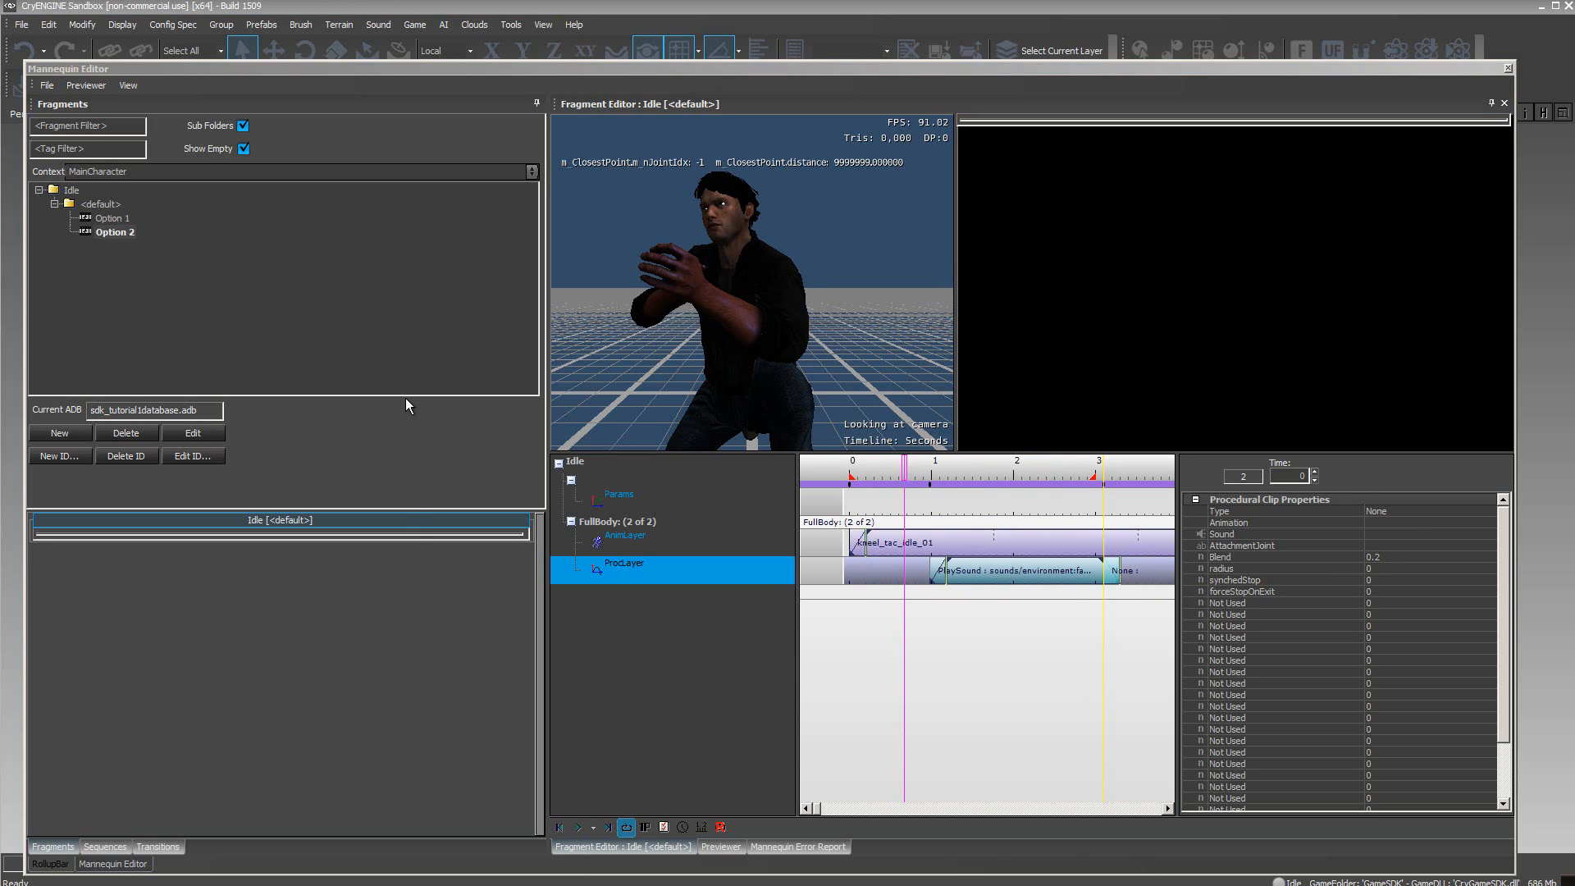
Save the changes to sdk_tutorial1database.adb, sdk_tutorial1controllerdefs.xml and sdk_tutorial1fragmentids.xml
left_click(49, 88)
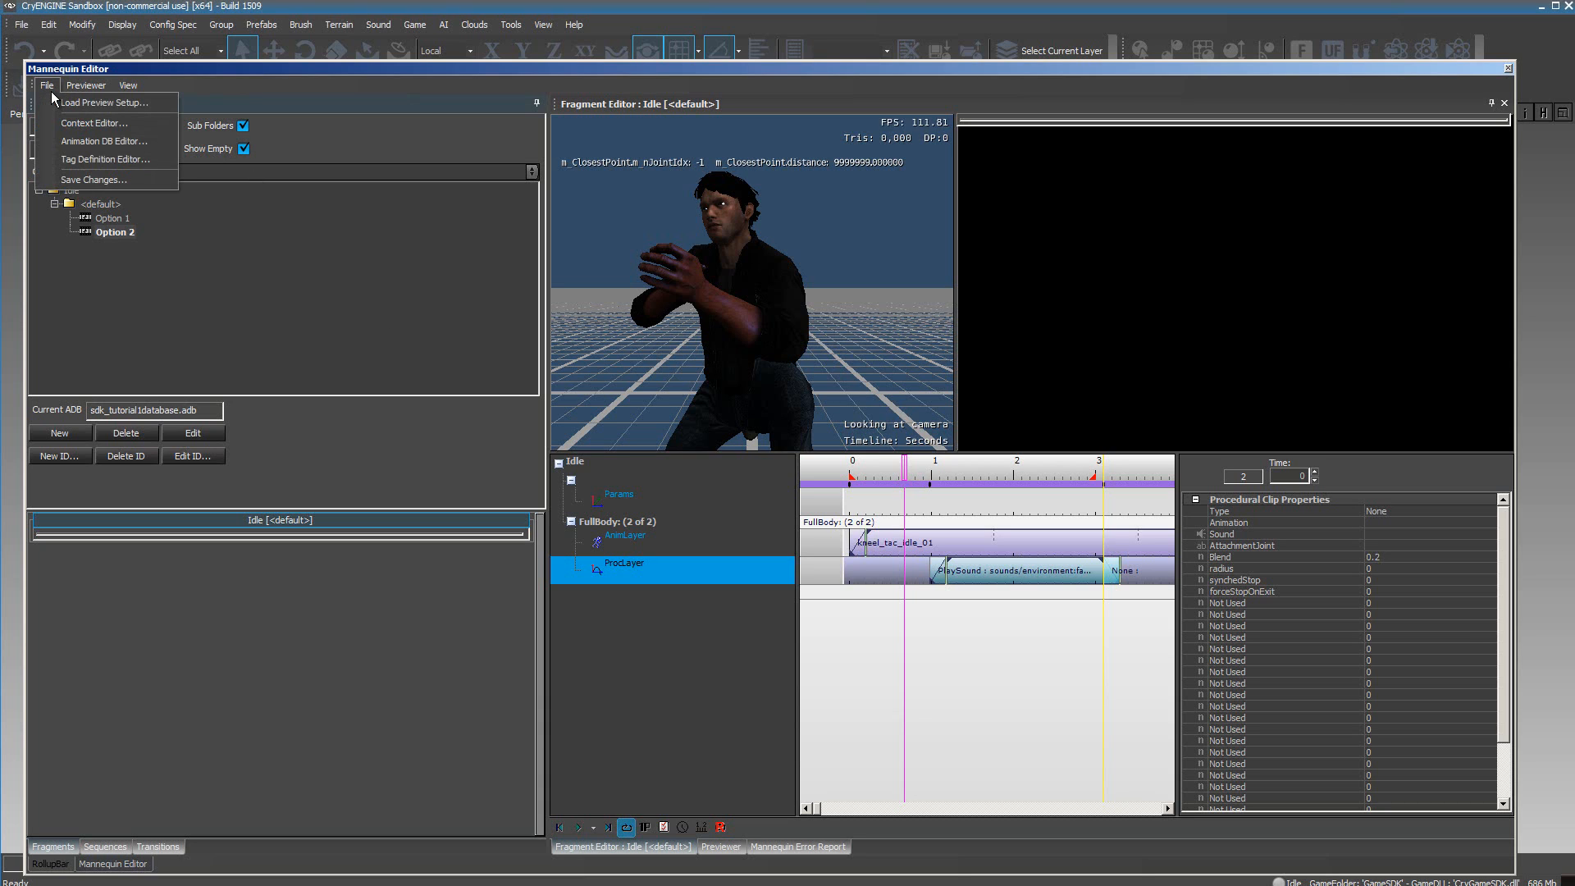
left_click(146, 180)
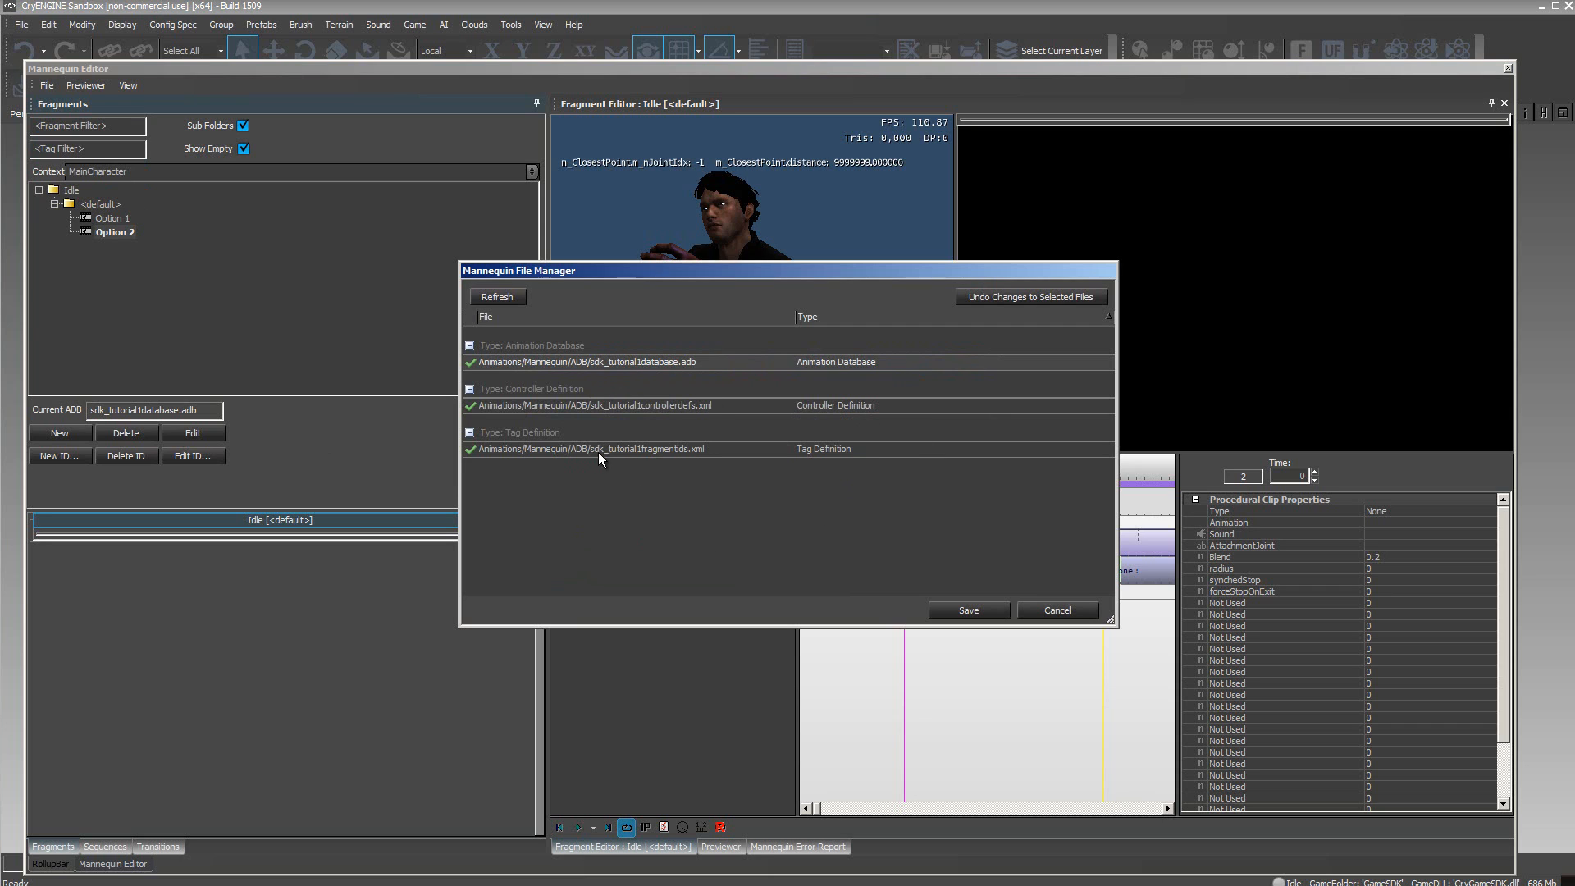
left_click(969, 611)
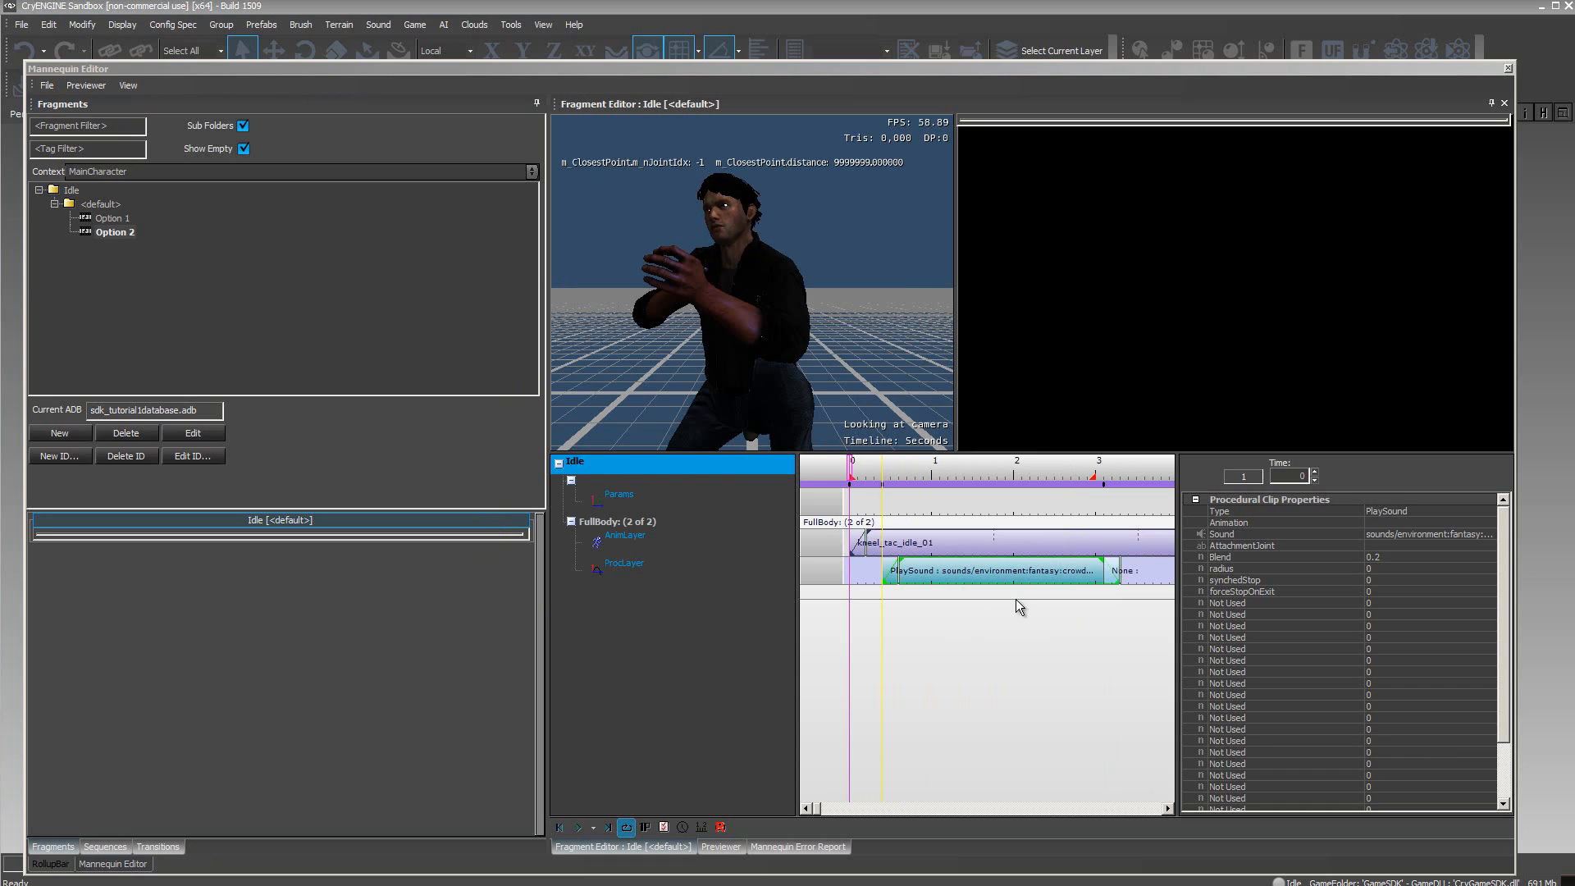
Shift the PlaySound clip to about 0.53 seconds and duplicate it at 1.5 seconds on the ProcLayer track
left_click(1008, 573)
mouse_move(1010, 574)
left_mouse_down()
mouse_move(994, 577)
mouse_move(1060, 575)
mouse_move(980, 578)
mouse_move(1075, 572)
mouse_move(990, 574)
mouse_move(1063, 556)
mouse_move(1100, 570)
mouse_move(1039, 582)
left_mouse_up()
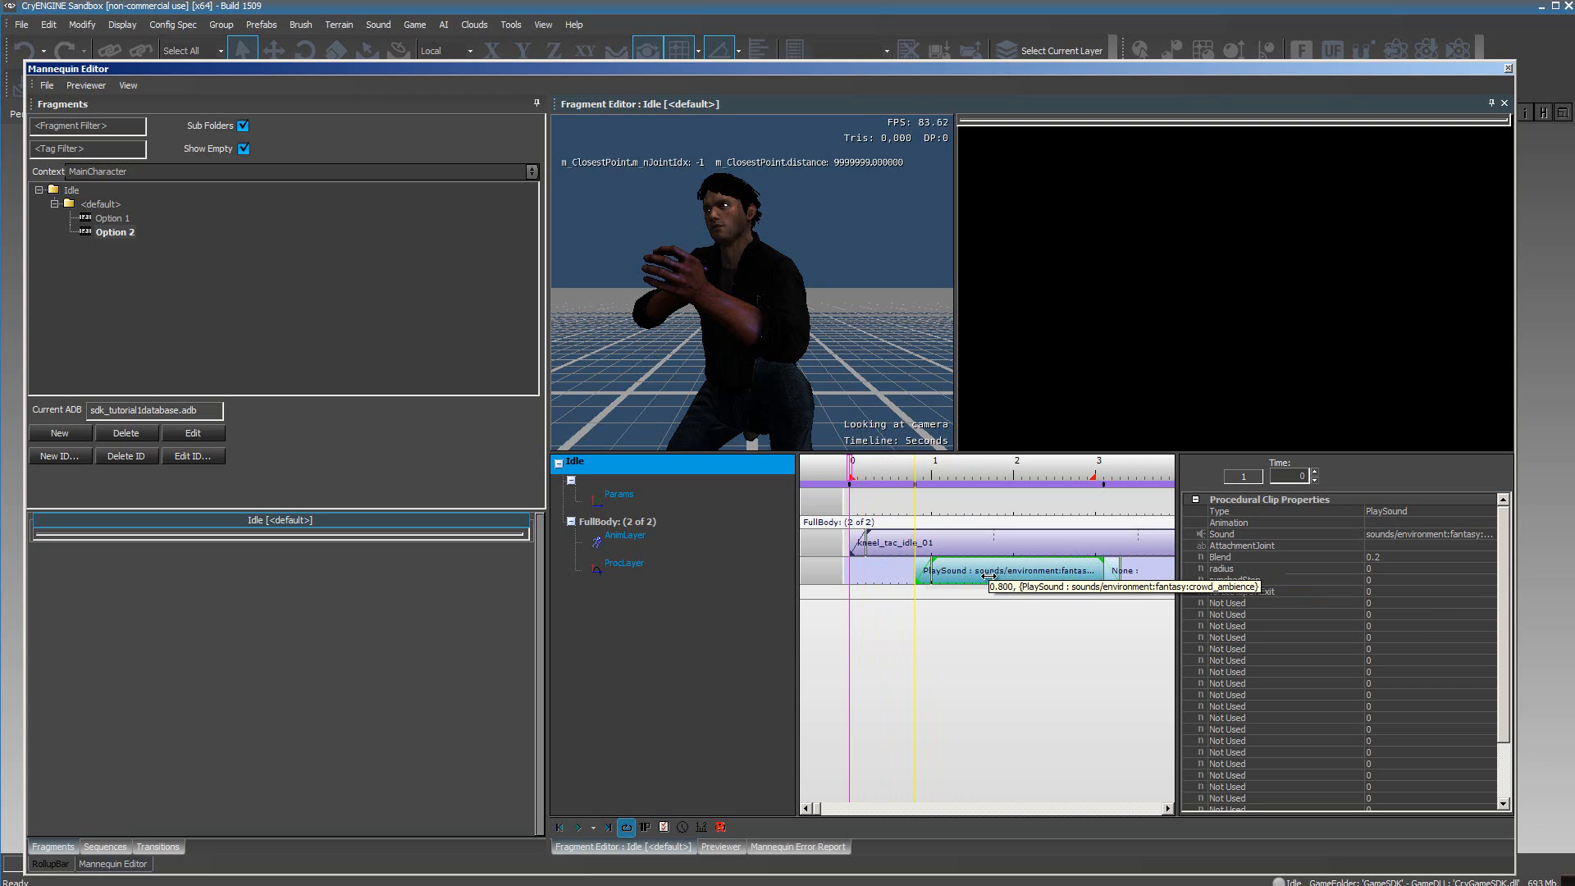
mouse_move(989, 576)
left_mouse_down()
mouse_move(1057, 566)
mouse_move(951, 576)
mouse_move(968, 582)
left_mouse_up()
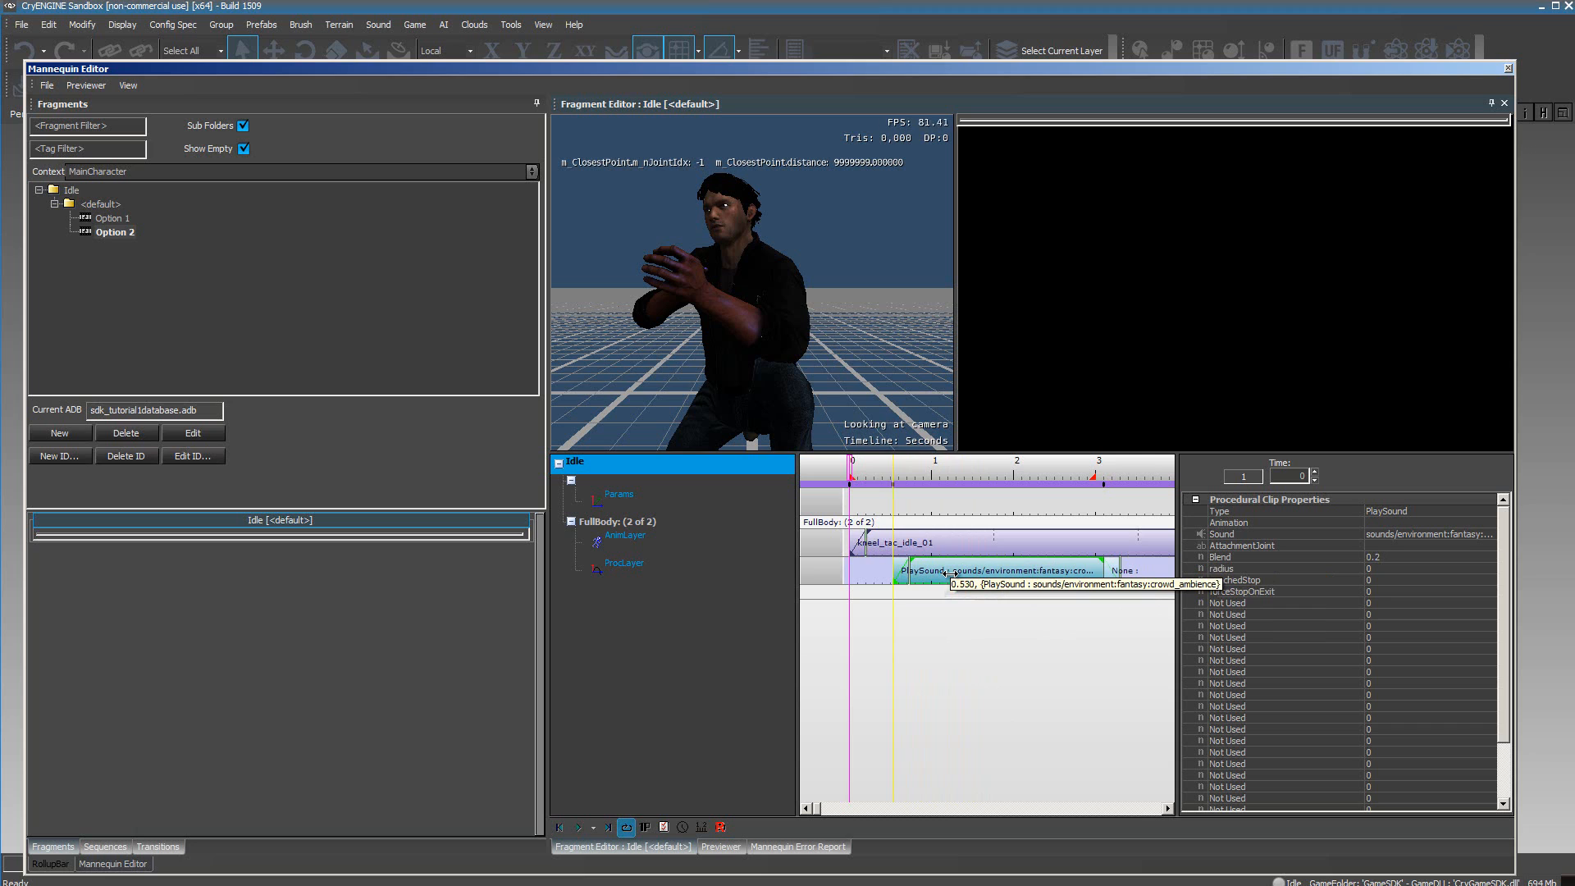
mouse_move(949, 574)
left_mouse_down()
mouse_move(905, 574)
mouse_move(1030, 571)
left_mouse_up()
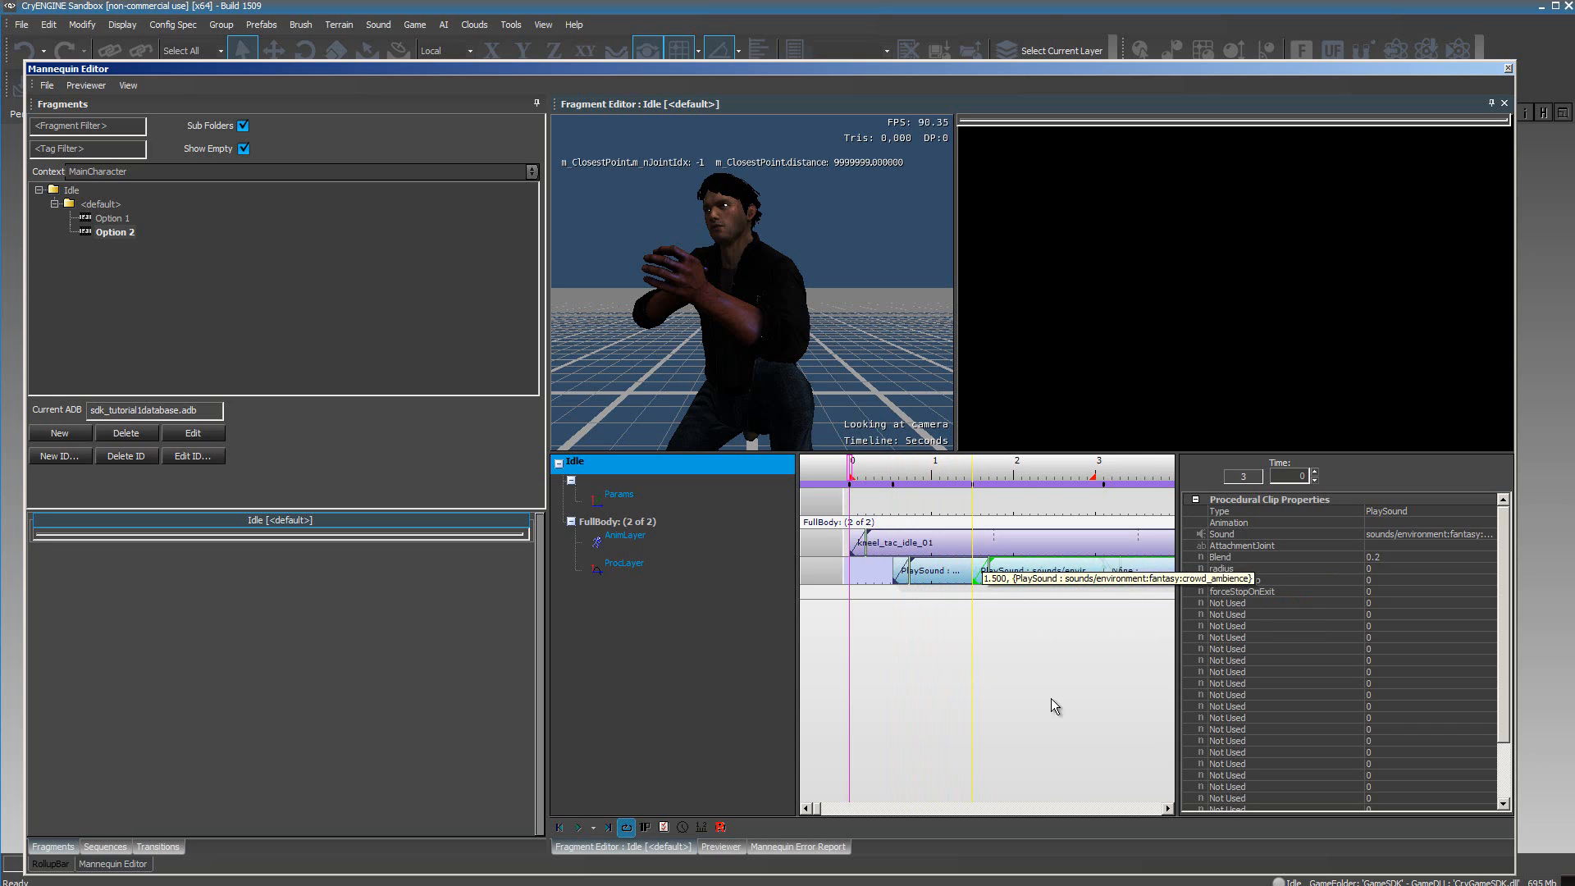
Delete the duplicate PlaySound clip at 1.5 seconds from the ProcLayer track
left_click(1069, 572)
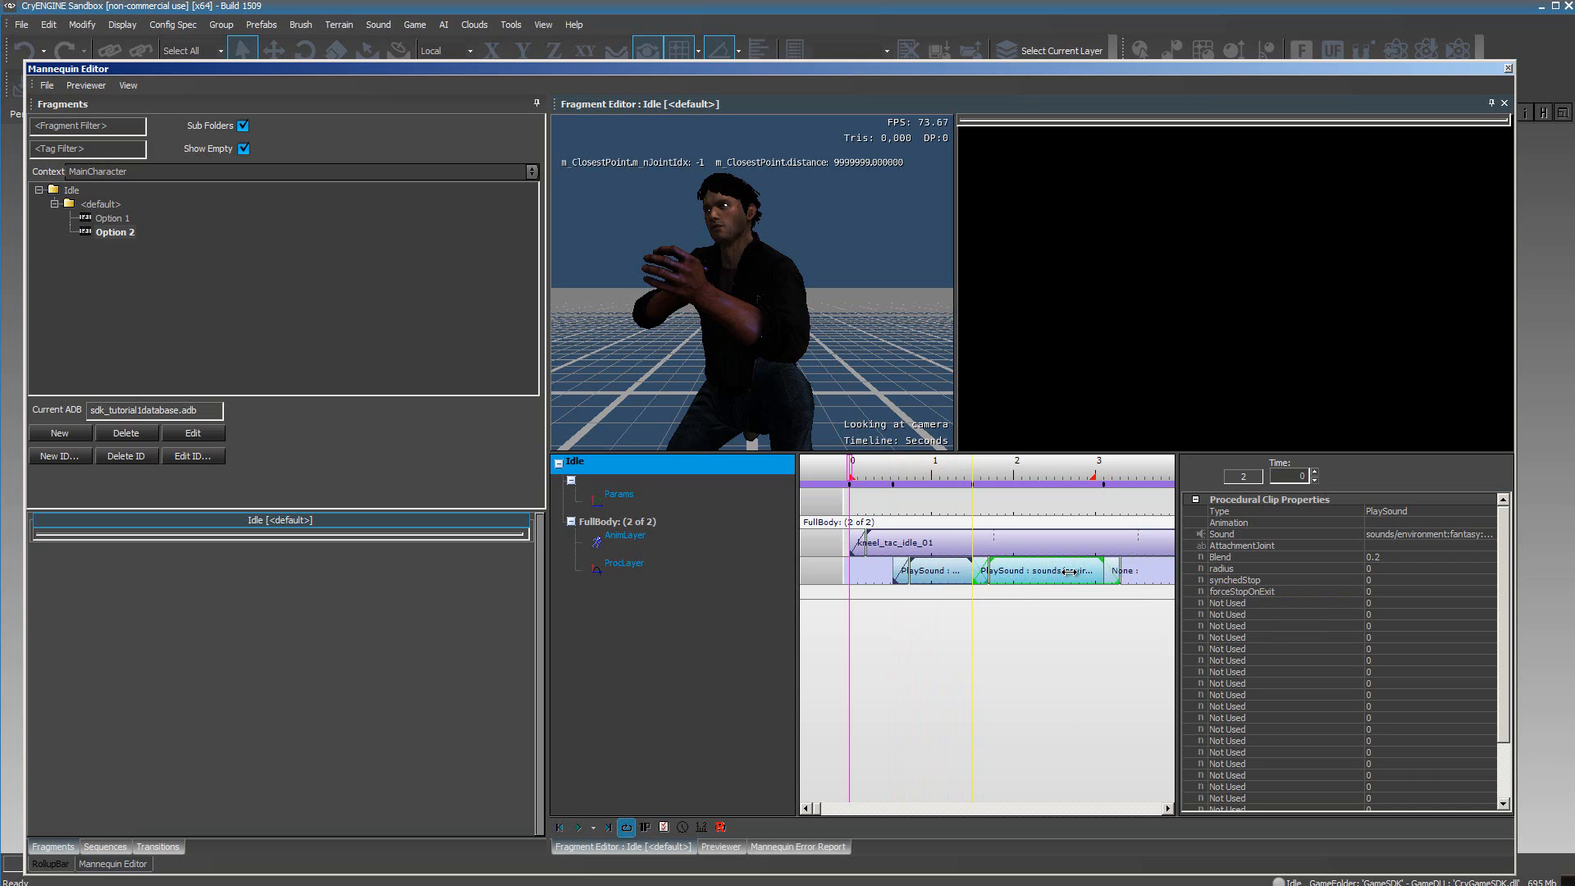
key("Delete")
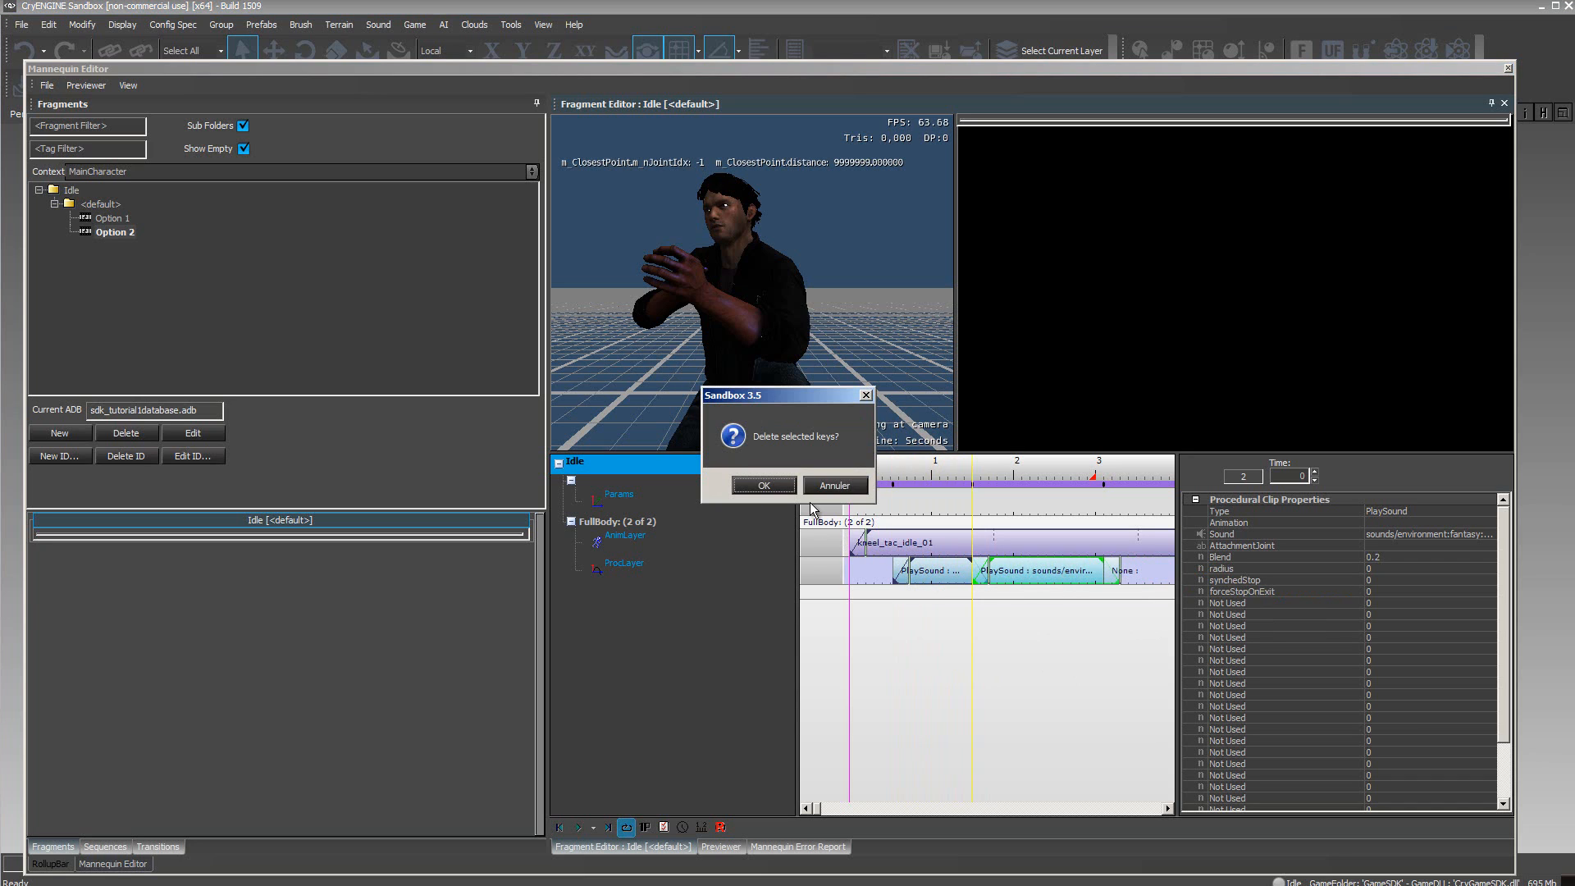
left_click(763, 486)
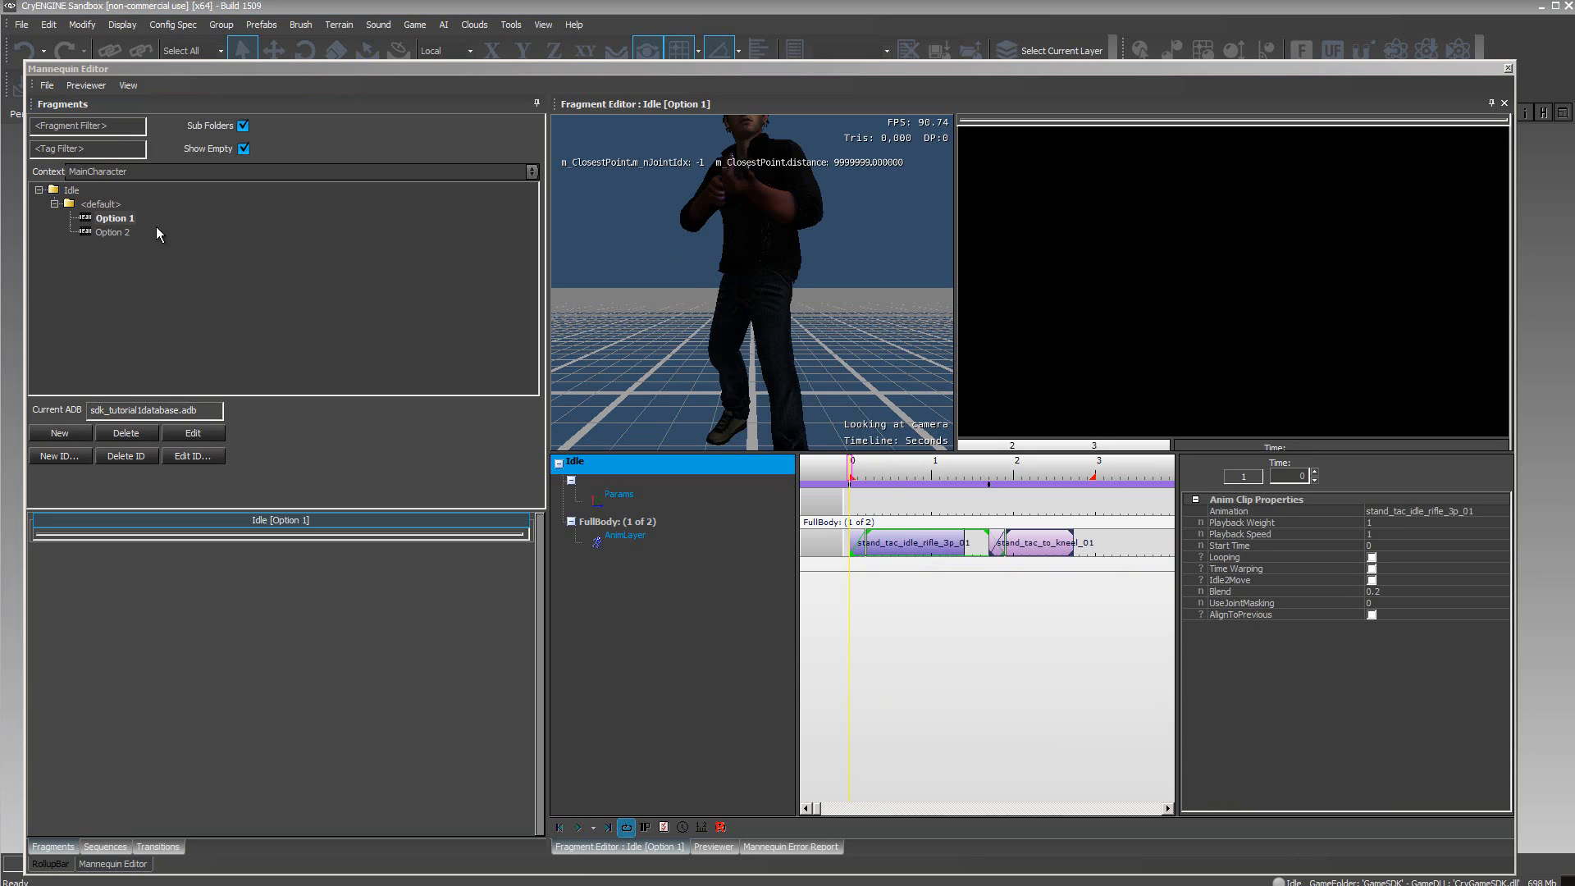
Compare the clips of Option 1 and Option 2 in the Idle fragment, finishing on Option 2
left_click(111, 233)
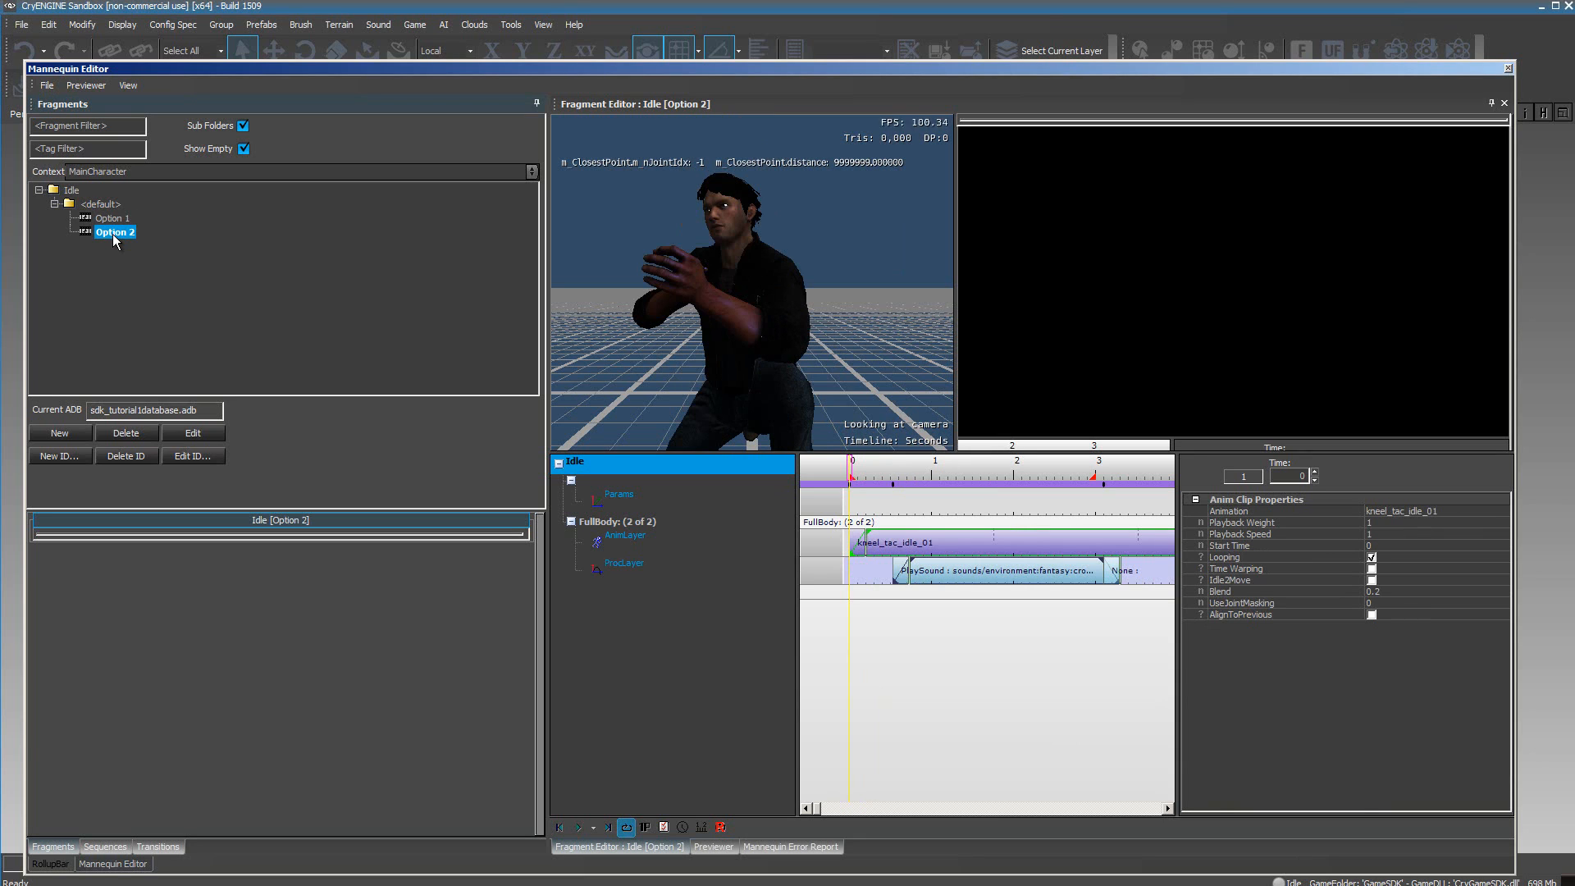
left_click(114, 220)
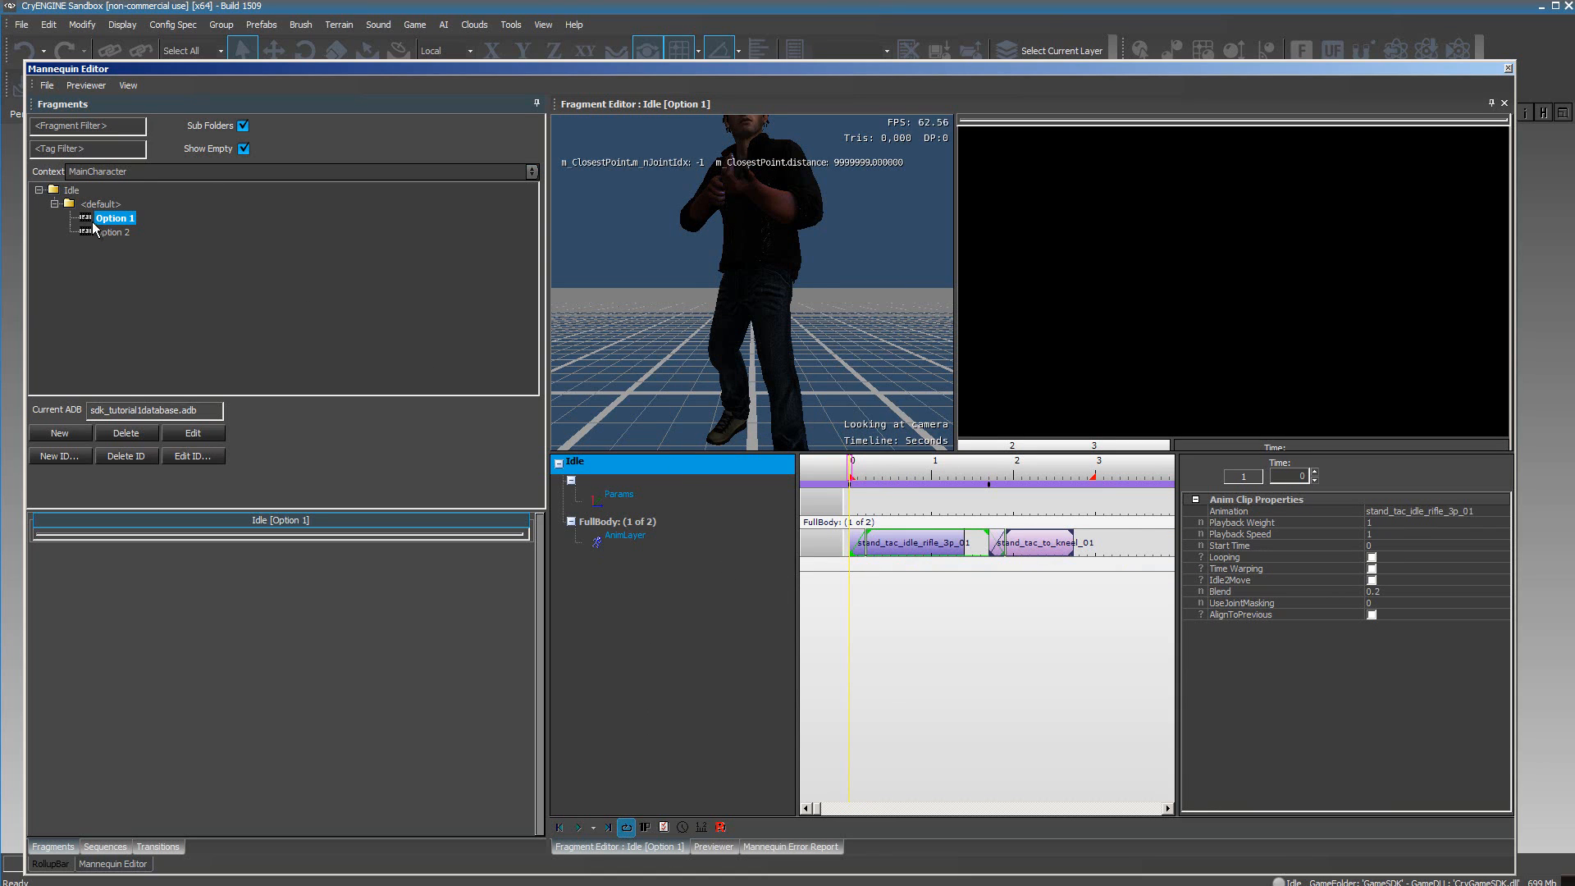
left_click(112, 233)
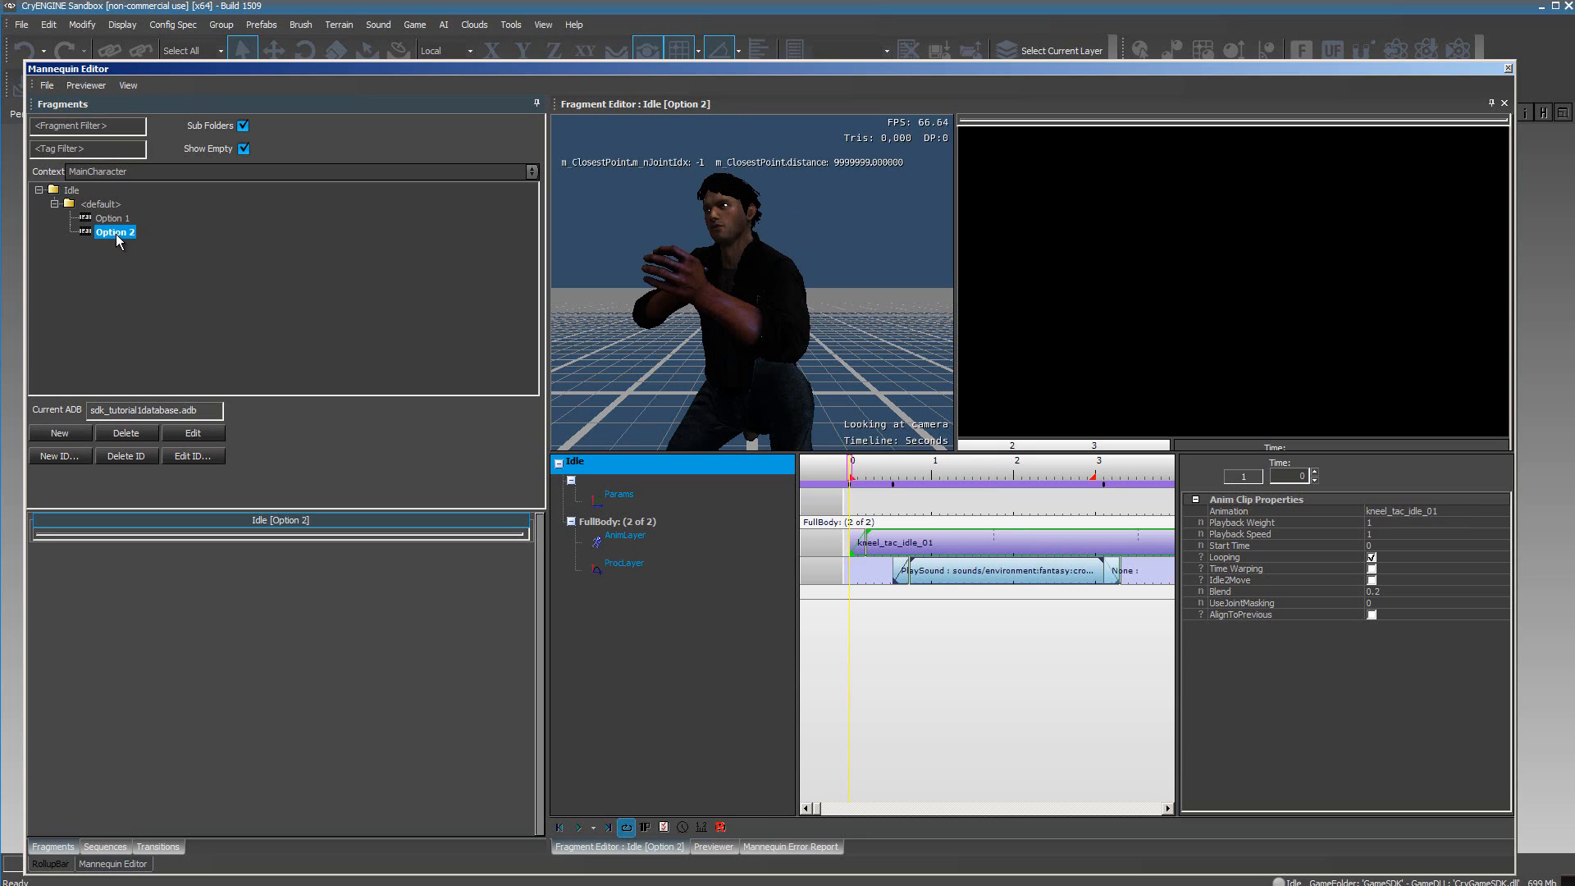
Duplicate the Idle fragment's Option 2 as a third option under <default>, and delete that Option 3 copy
left_click_drag(132, 259, 114, 273)
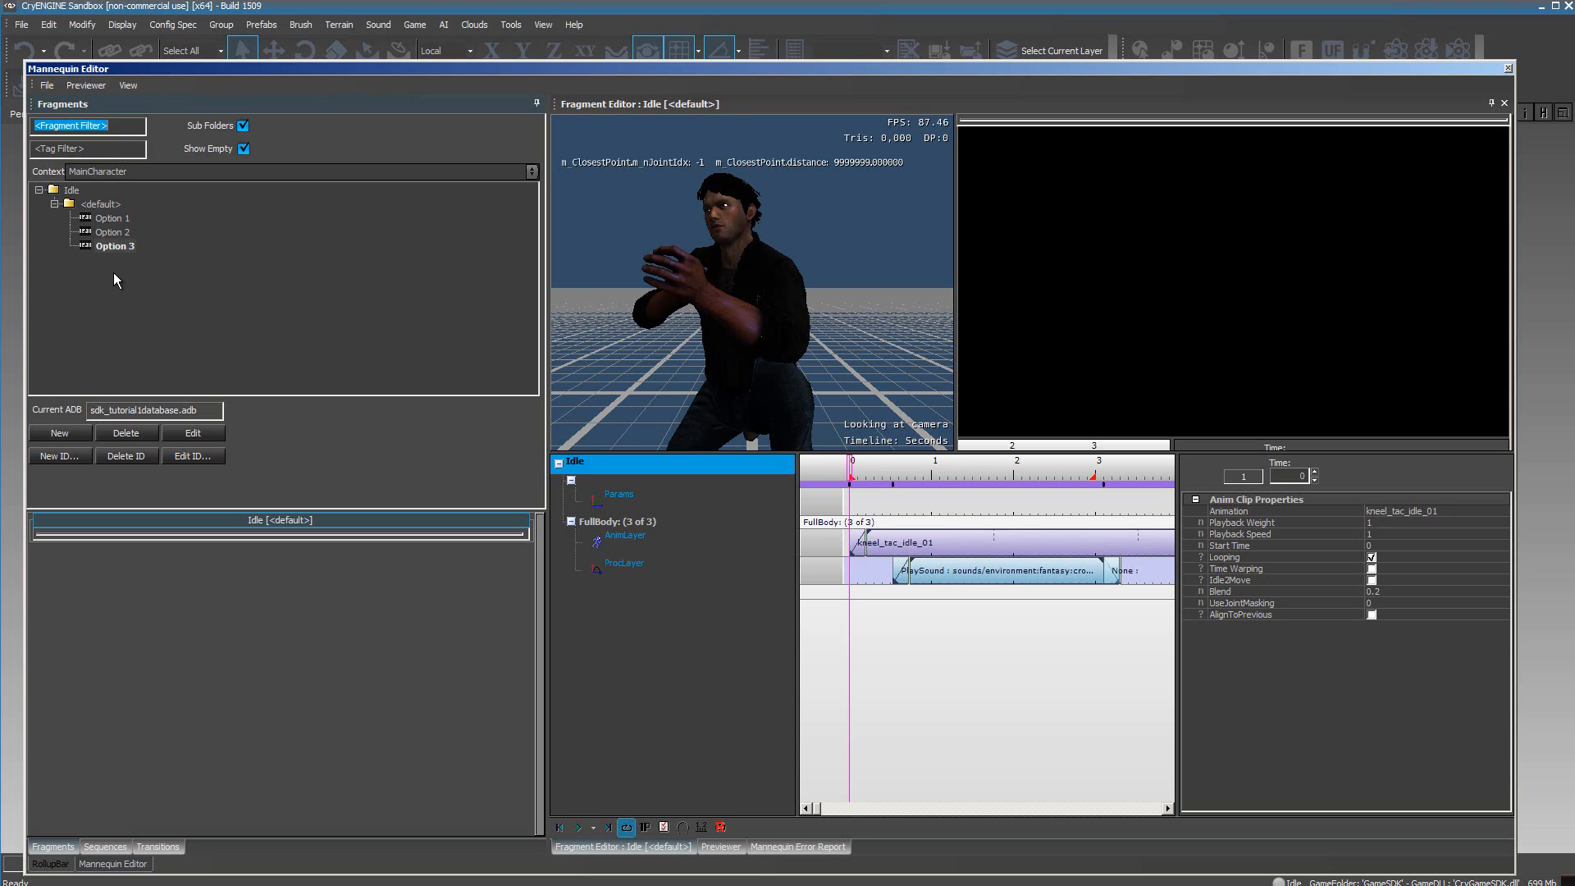
left_click(116, 247)
left_click(128, 434)
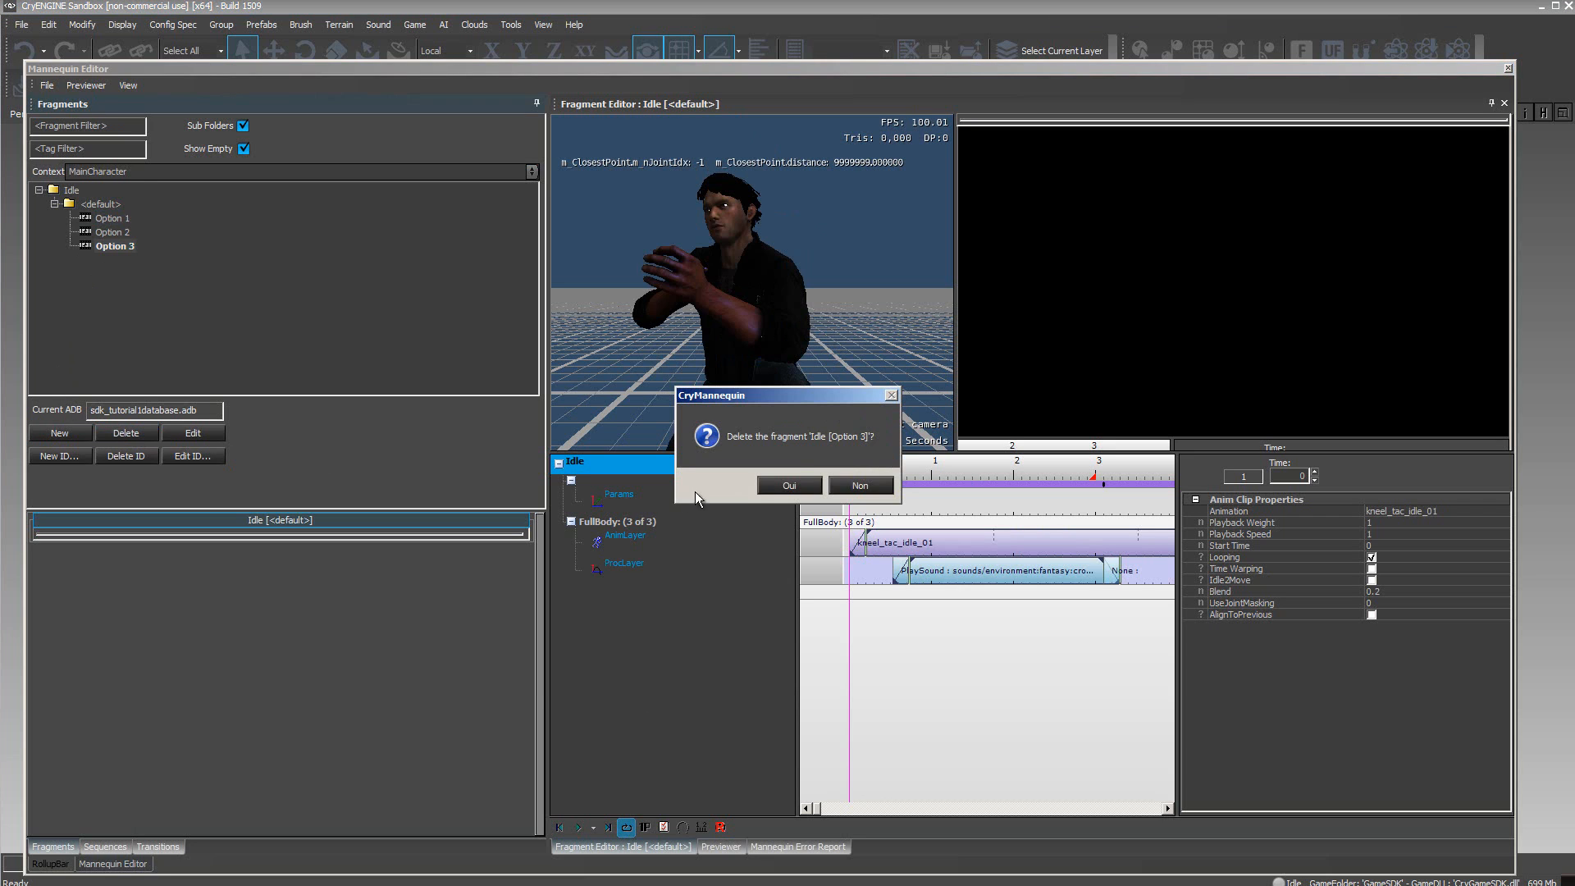
left_click(778, 489)
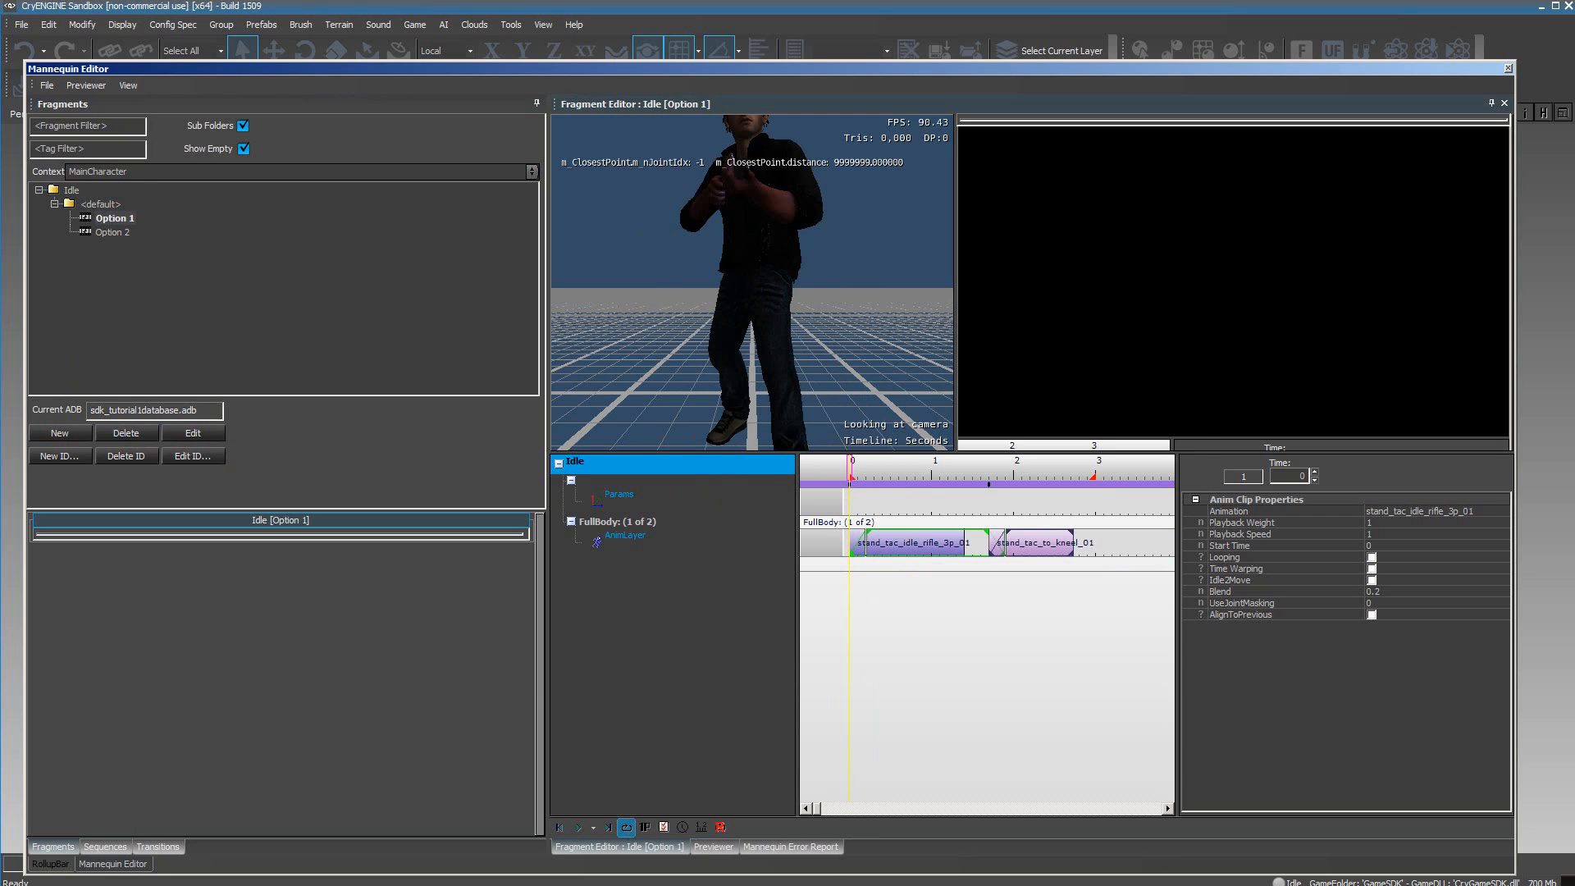